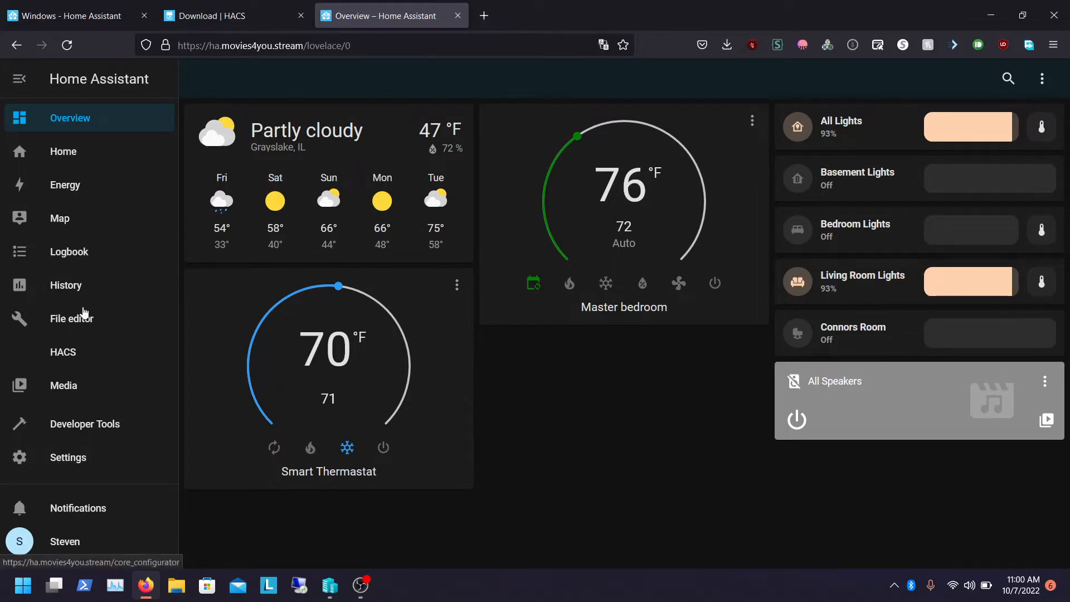
left_click(25, 384)
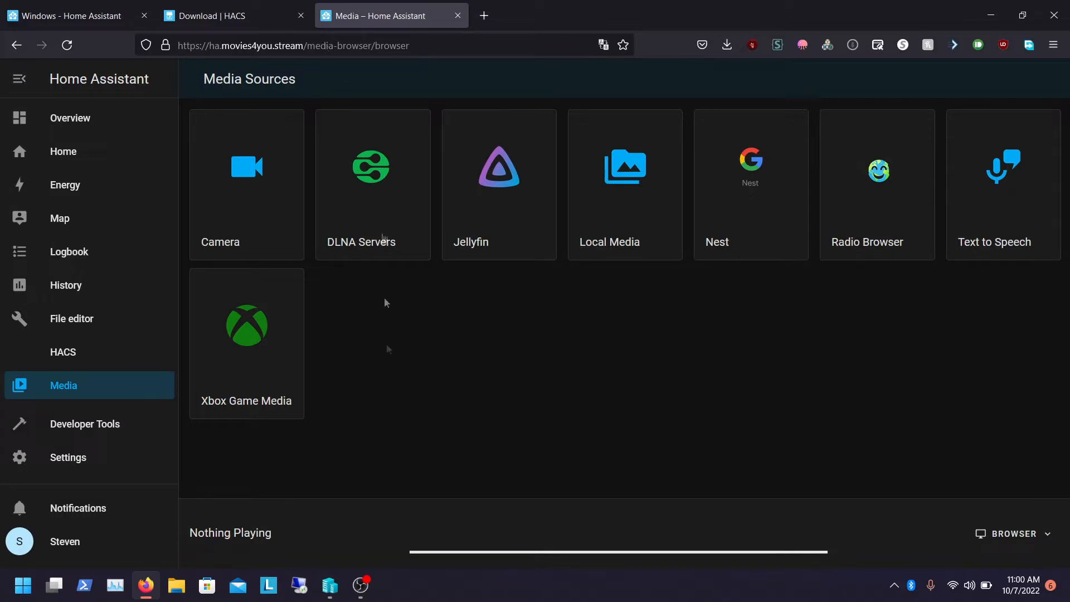
left_click(199, 6)
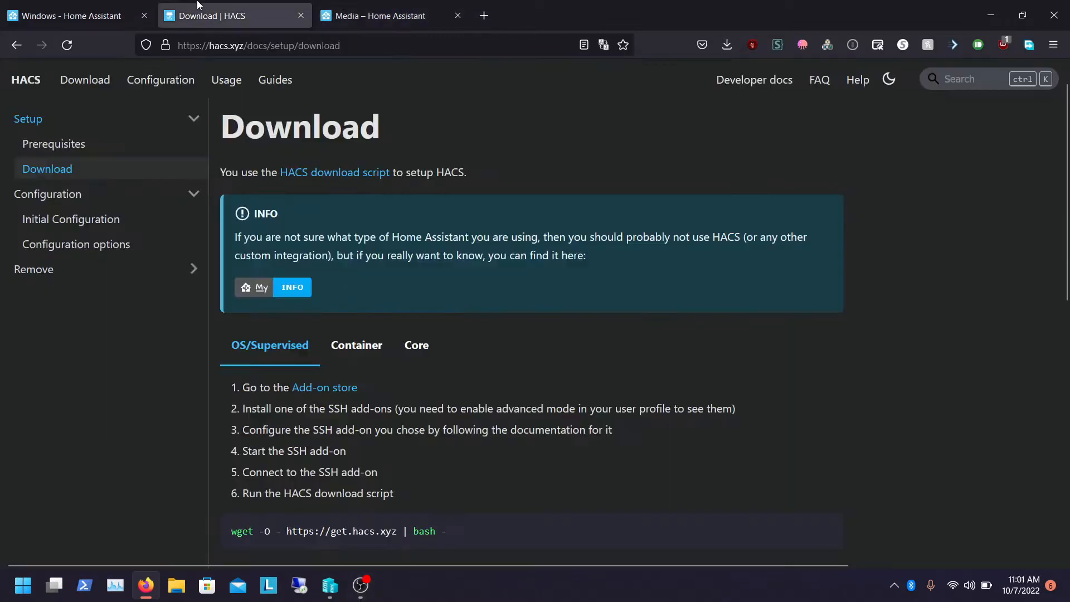
left_click(52, 6)
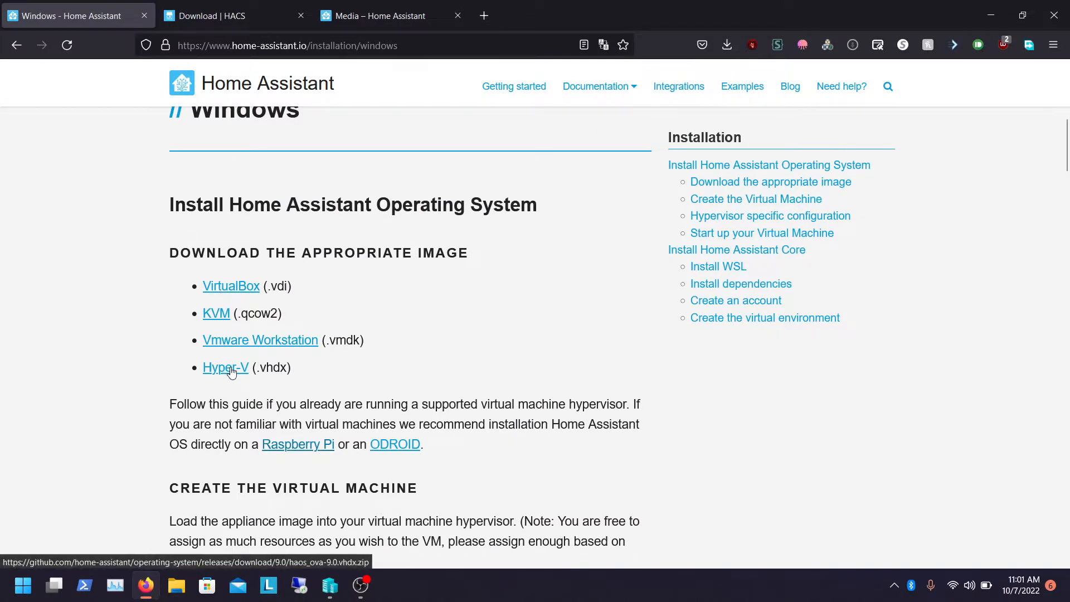
Start downloading the Hyper-V (.vhdx) Home Assistant image, dismissing the download manager's prompt
left_click(732, 48)
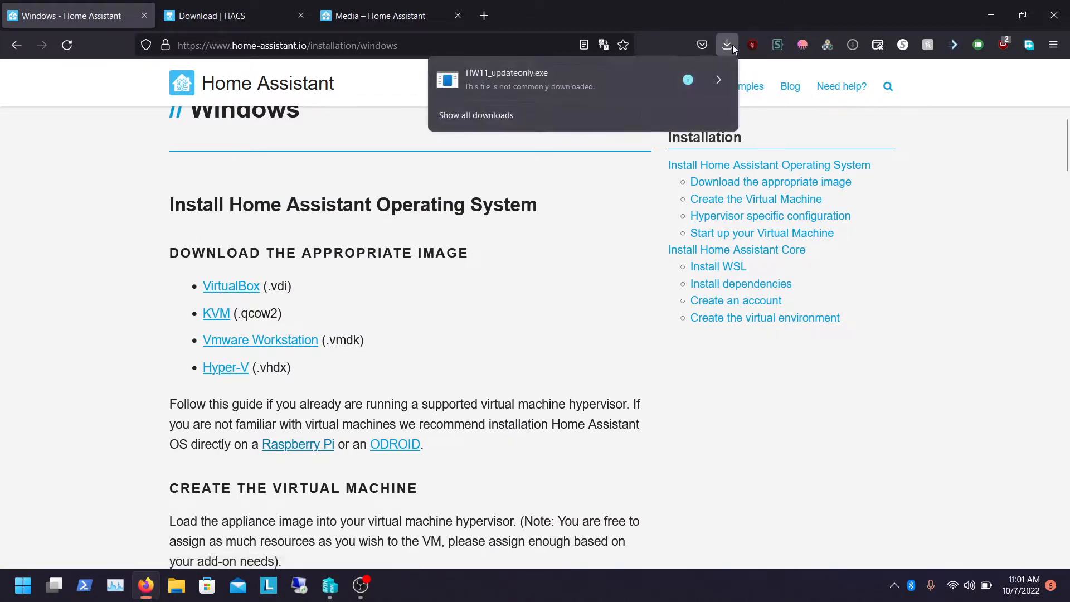
left_click(732, 48)
left_click(235, 372)
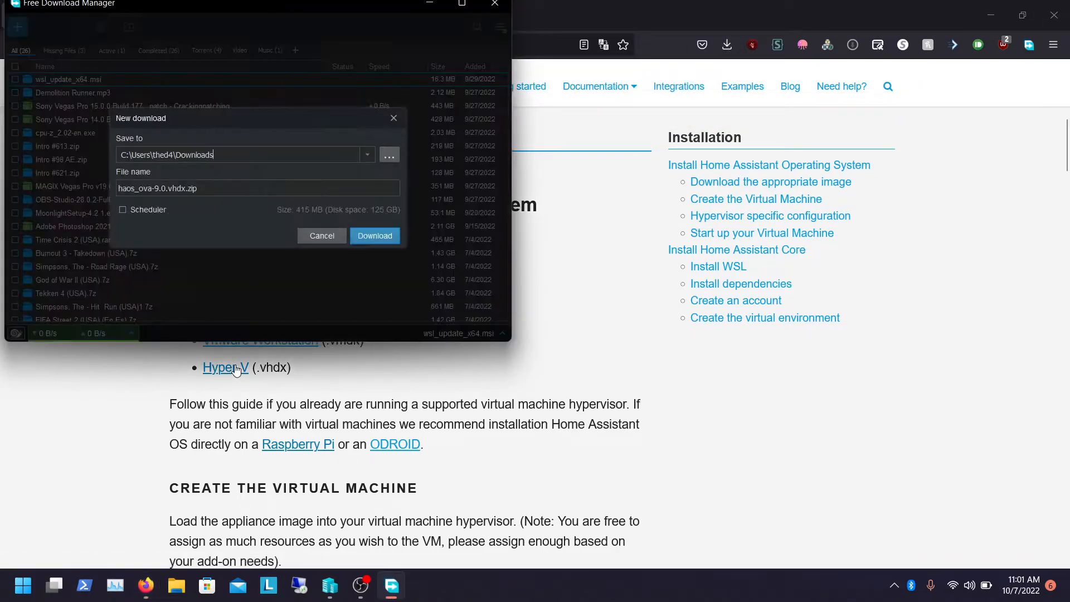
left_click(322, 234)
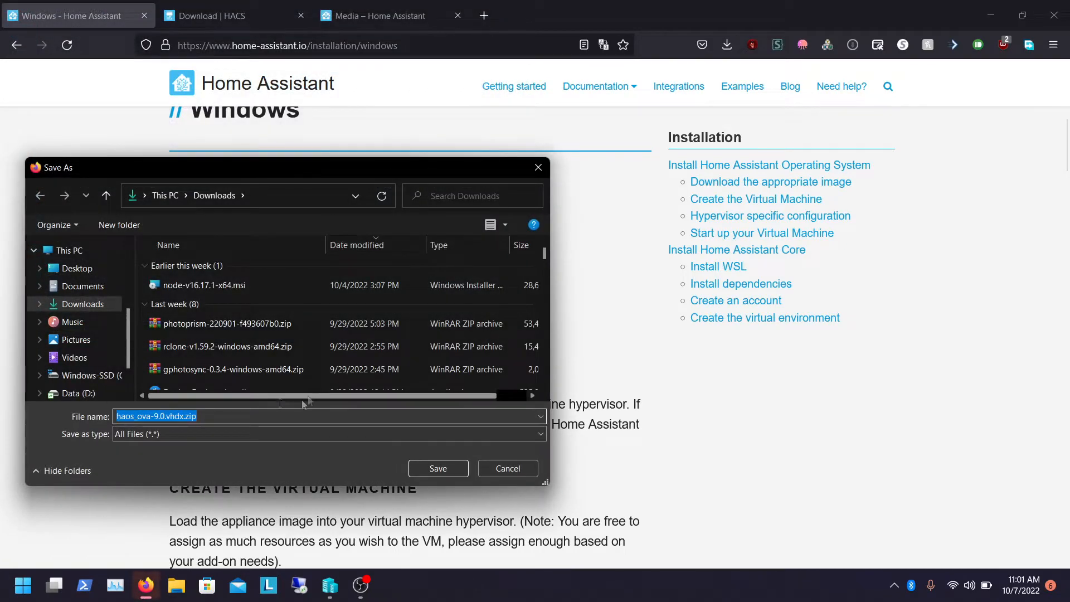
Save haos_ova-9.0.vhdx.zip into a new folder named Hyper-V on the Data (D:) drive
left_click(101, 308)
scroll(132, 344, "down", 2)
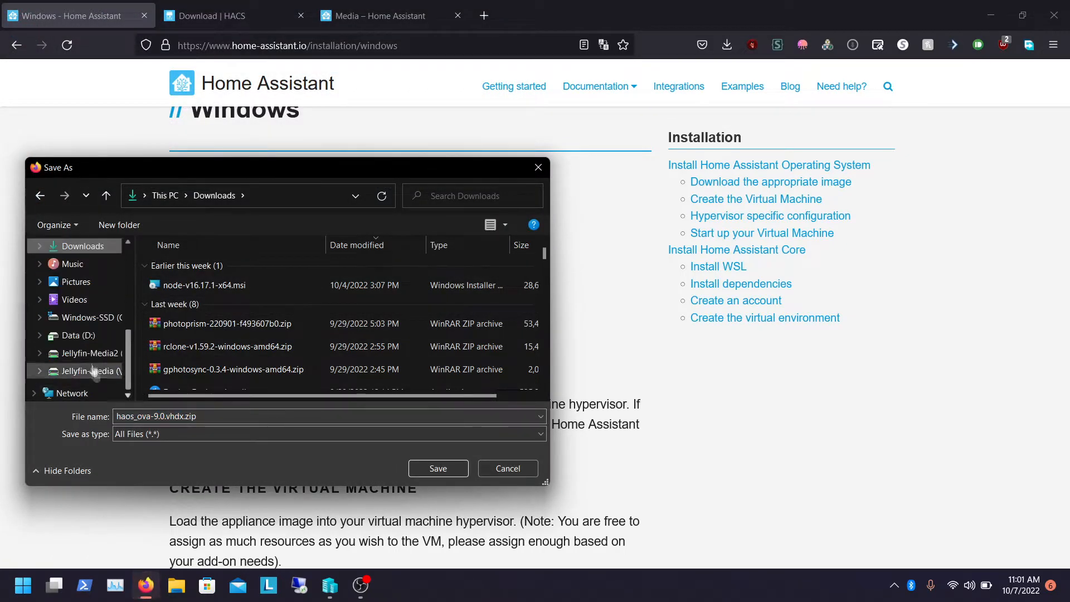
left_click(83, 336)
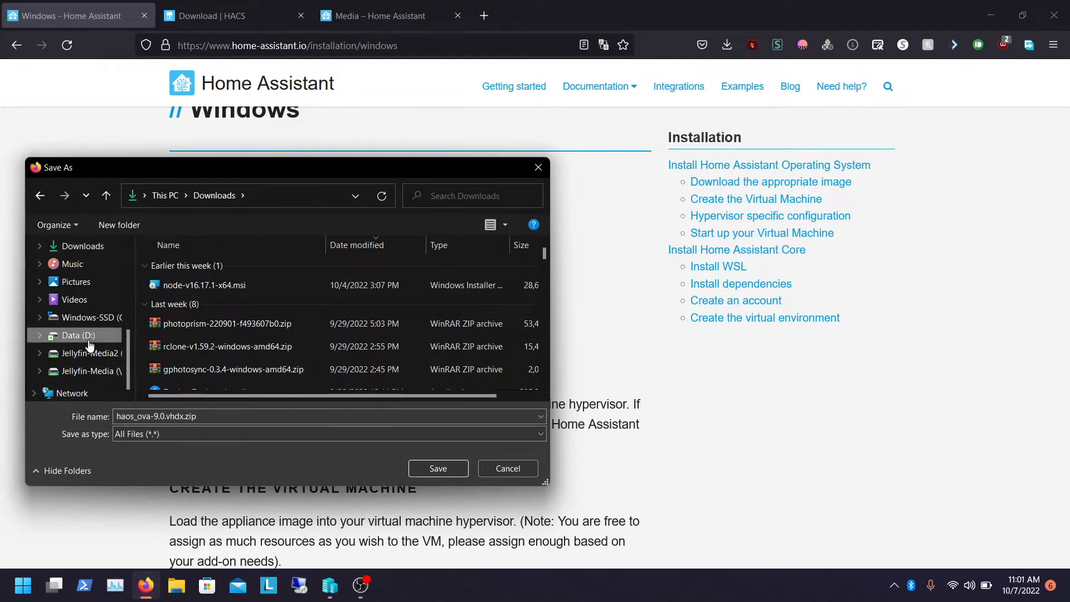
left_click(132, 226)
type("Hyper-V")
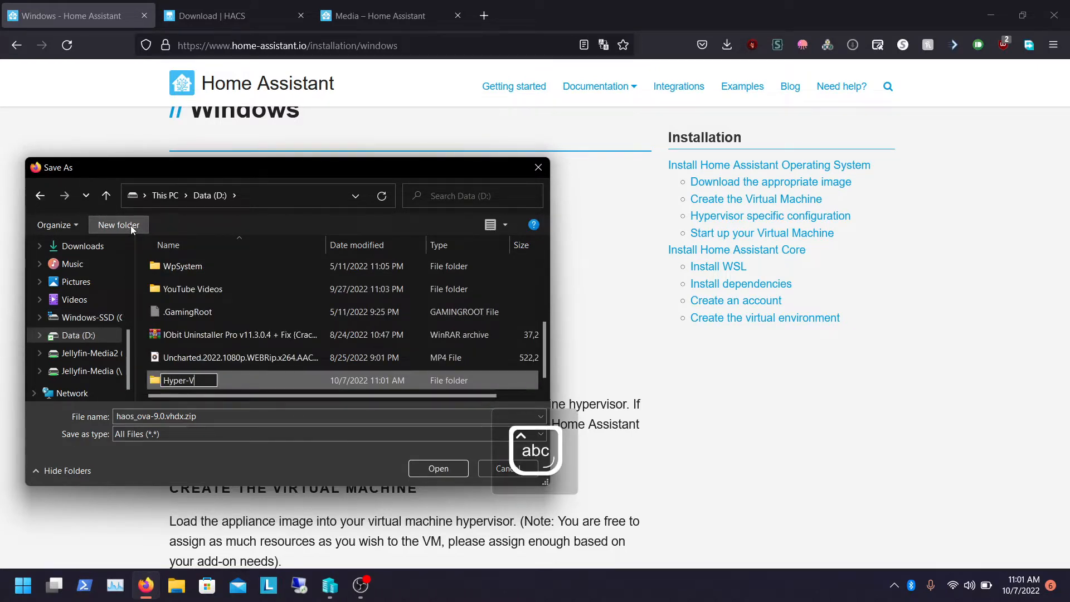
key("Return")
key("Return")
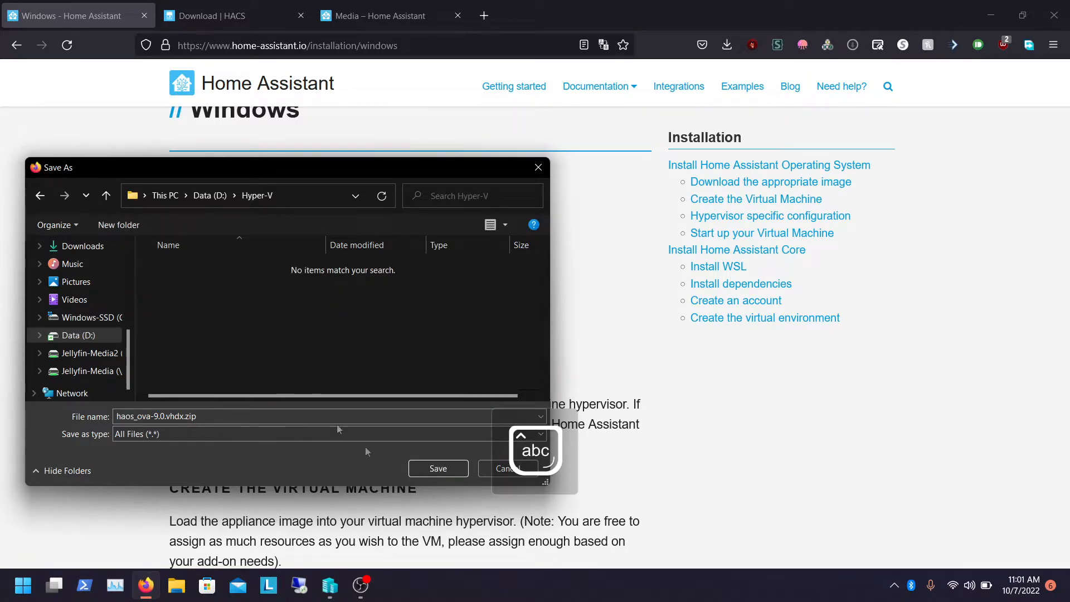
left_click(432, 468)
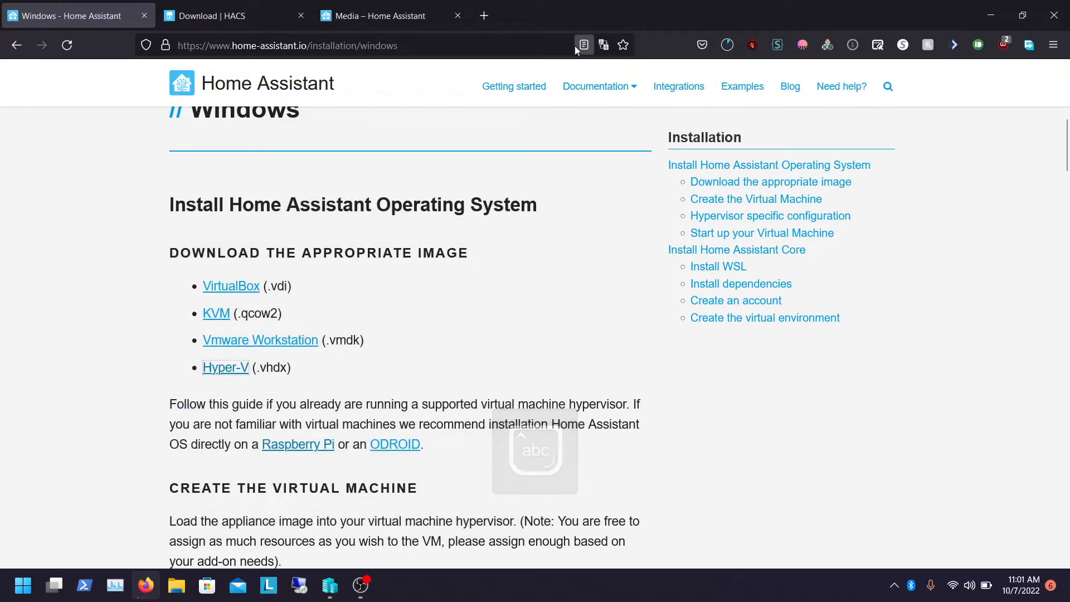
Open Control Panel and go to Programs to turn Windows features on or off
left_click(23, 585)
type("control")
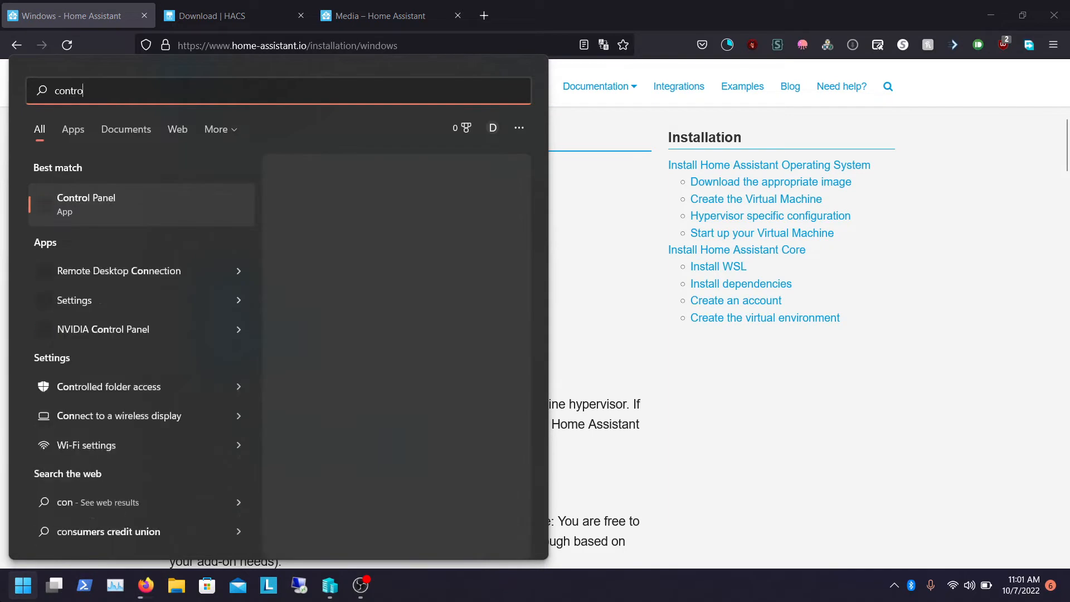
key("Return")
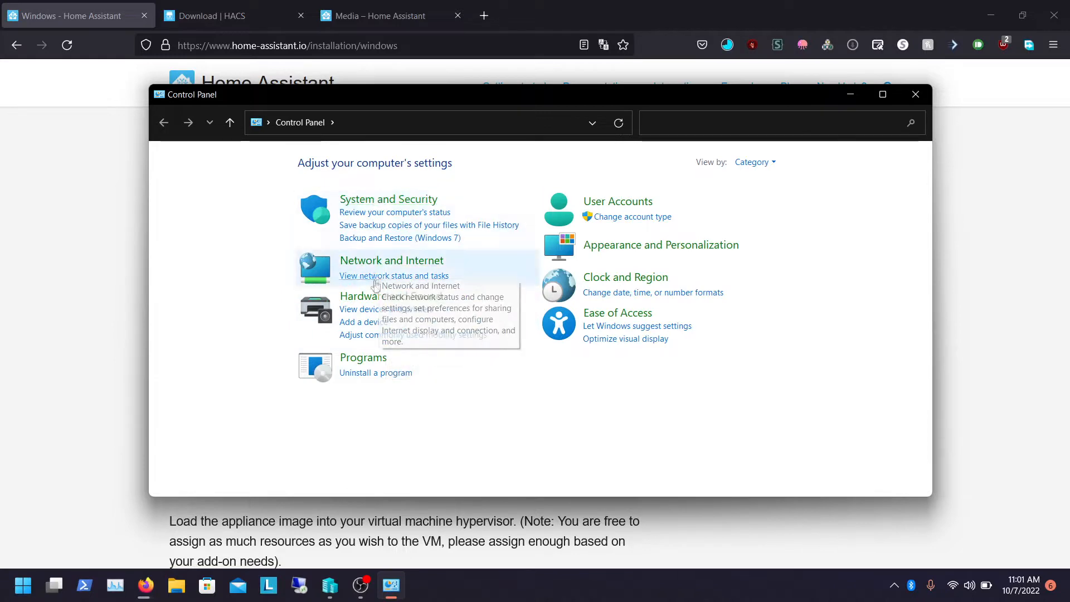
left_click(361, 357)
left_click(453, 176)
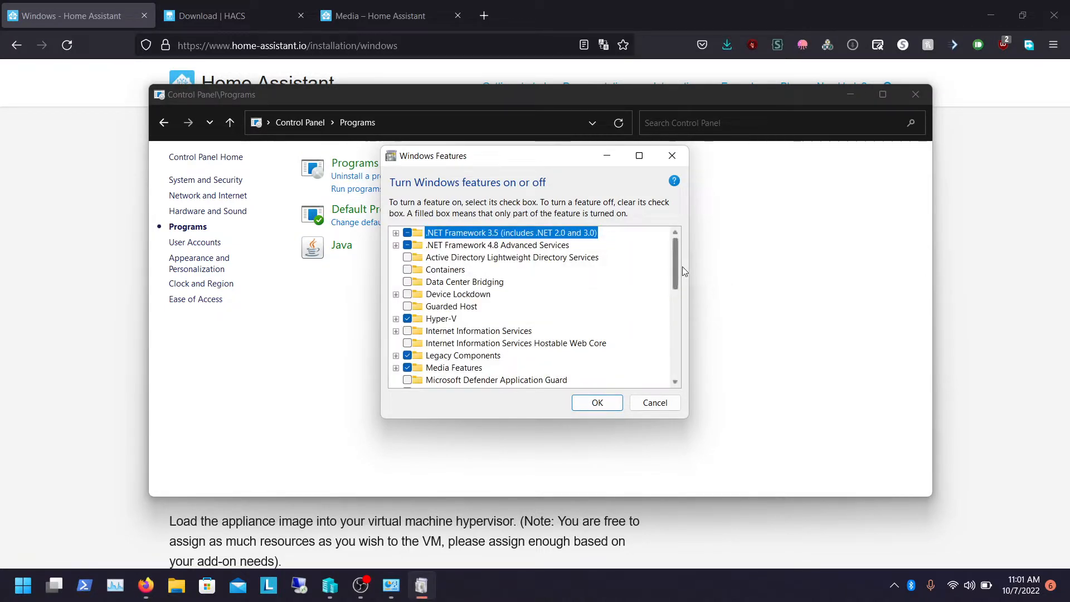
Check the Windows features list for Hyper-V, then close the dialog and Control Panel
left_click_drag(679, 261, 679, 282)
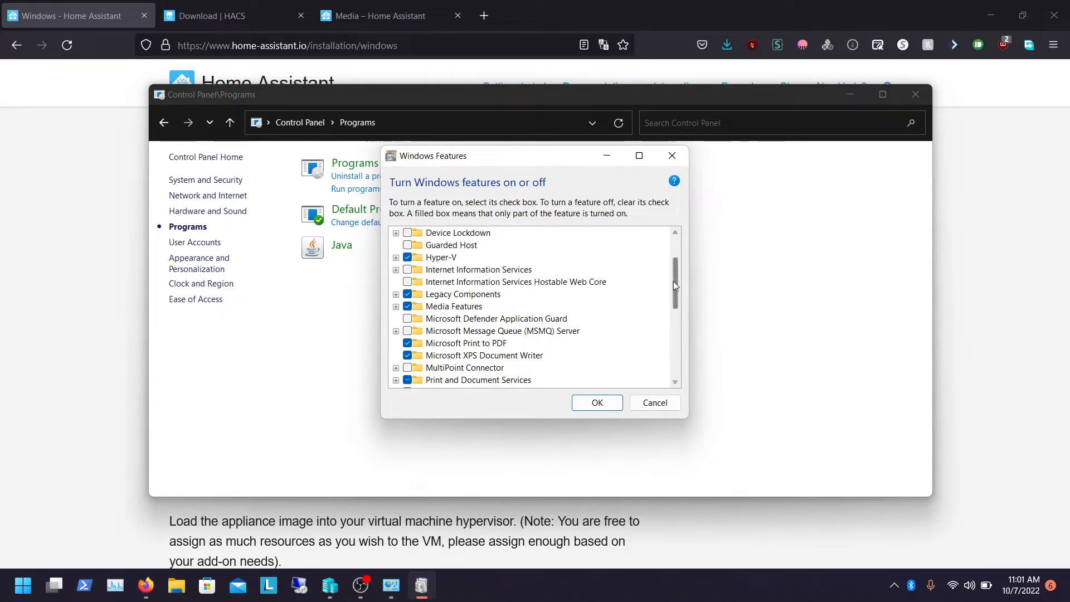
left_click_drag(674, 281, 681, 362)
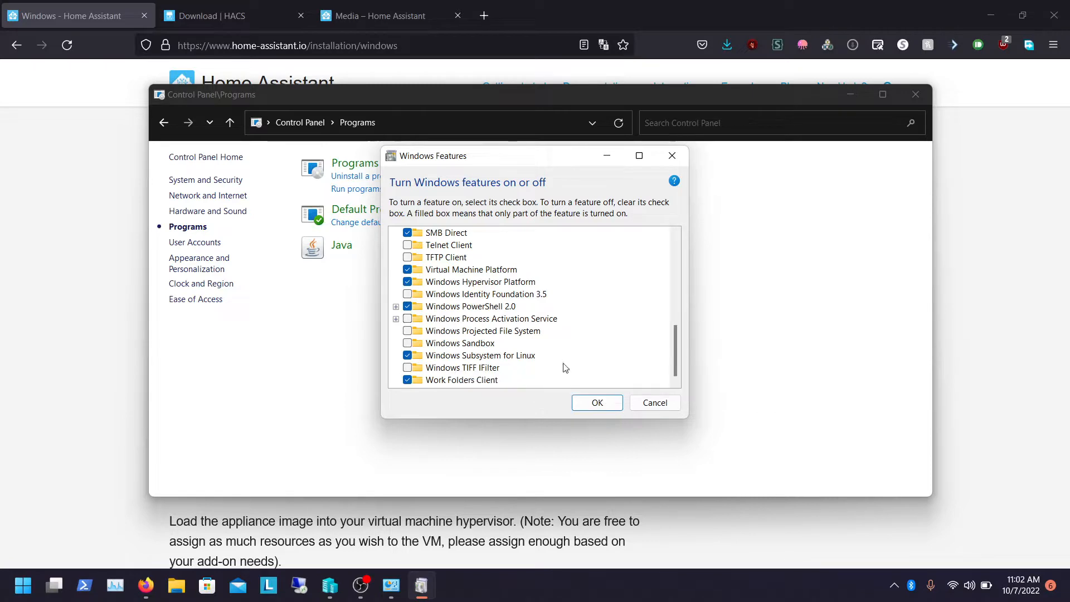
left_click(657, 401)
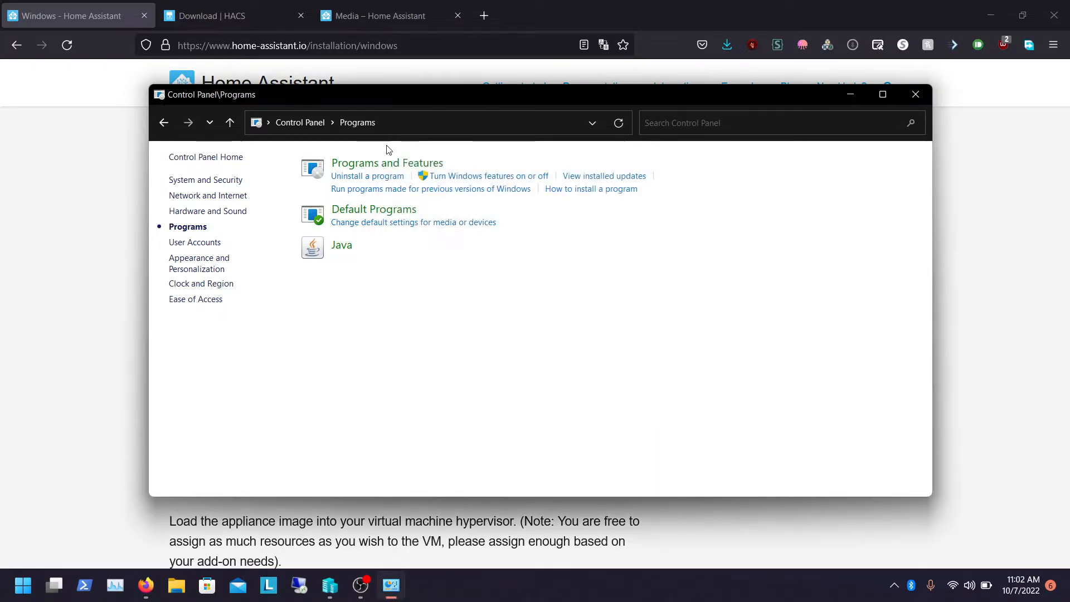
left_click(915, 94)
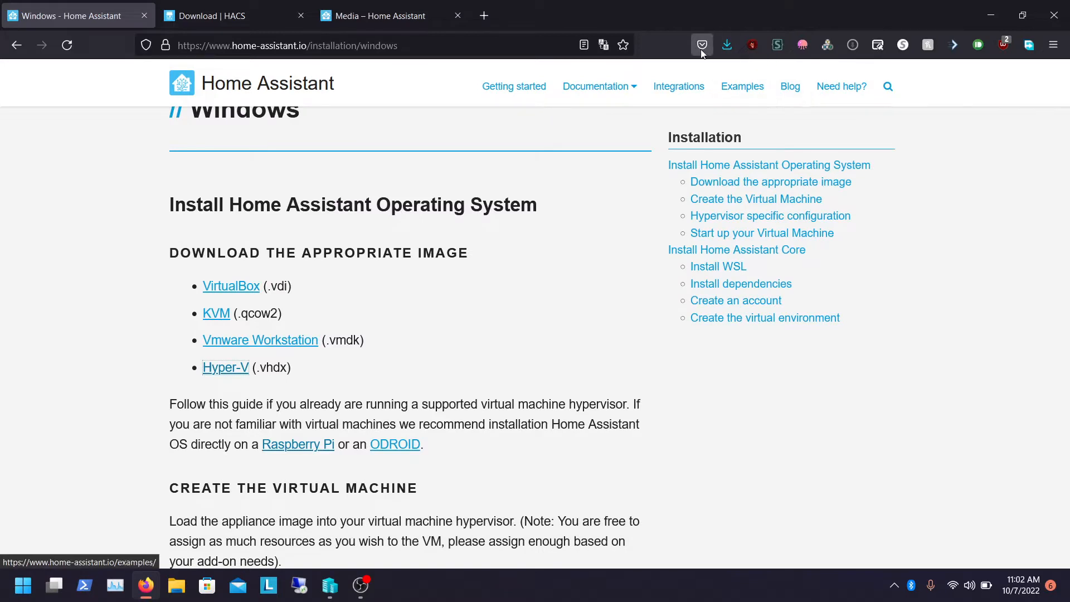
Open the downloaded haos_ova-9.0.vhdx.zip archive in WinRAR and close the licence reminder
left_click(735, 44)
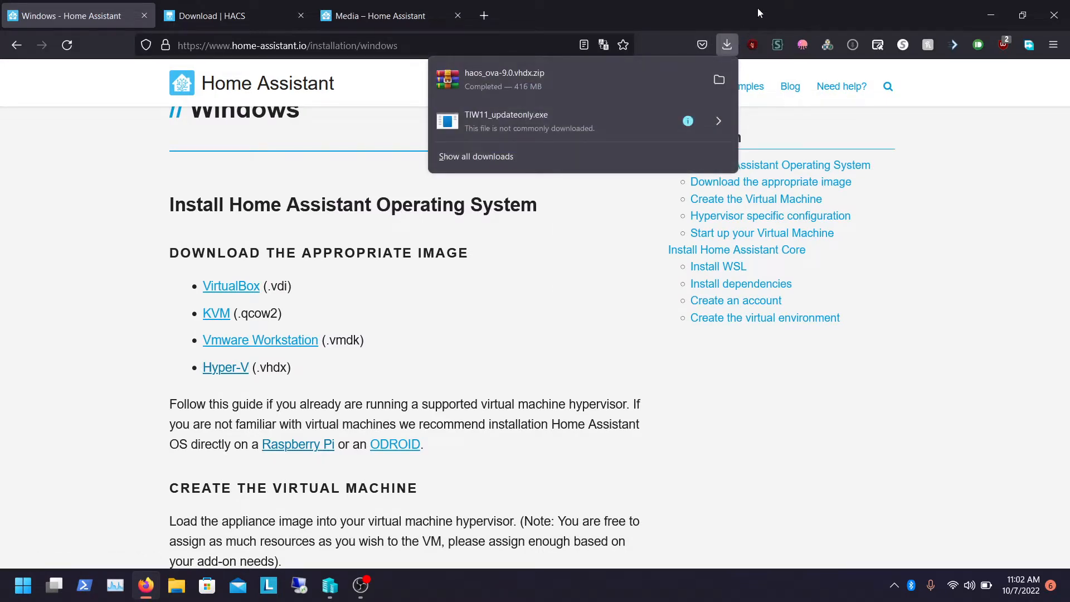
left_click(560, 89)
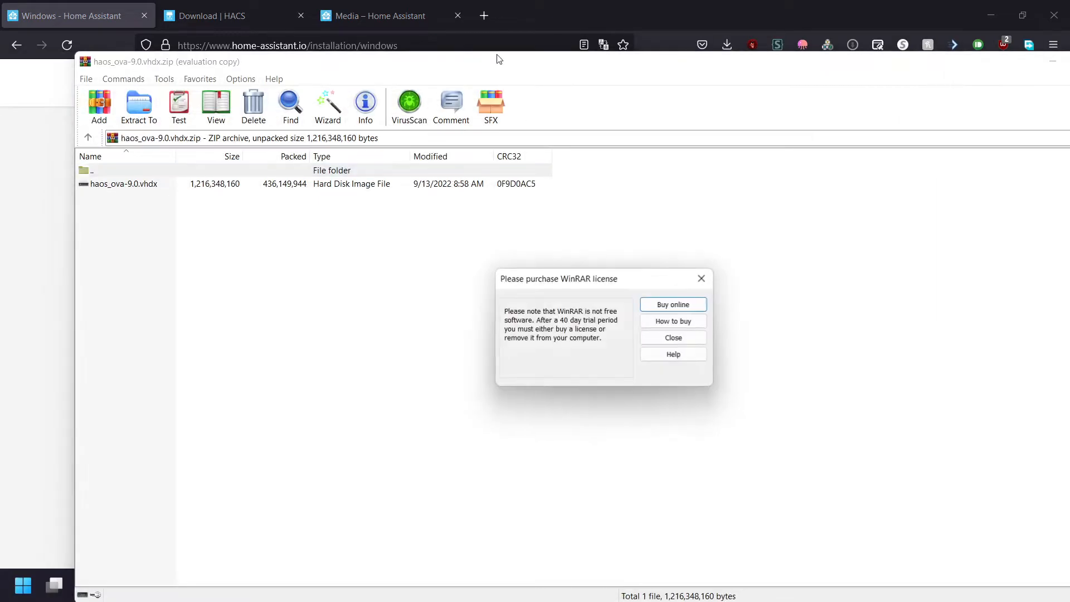
left_click(703, 339)
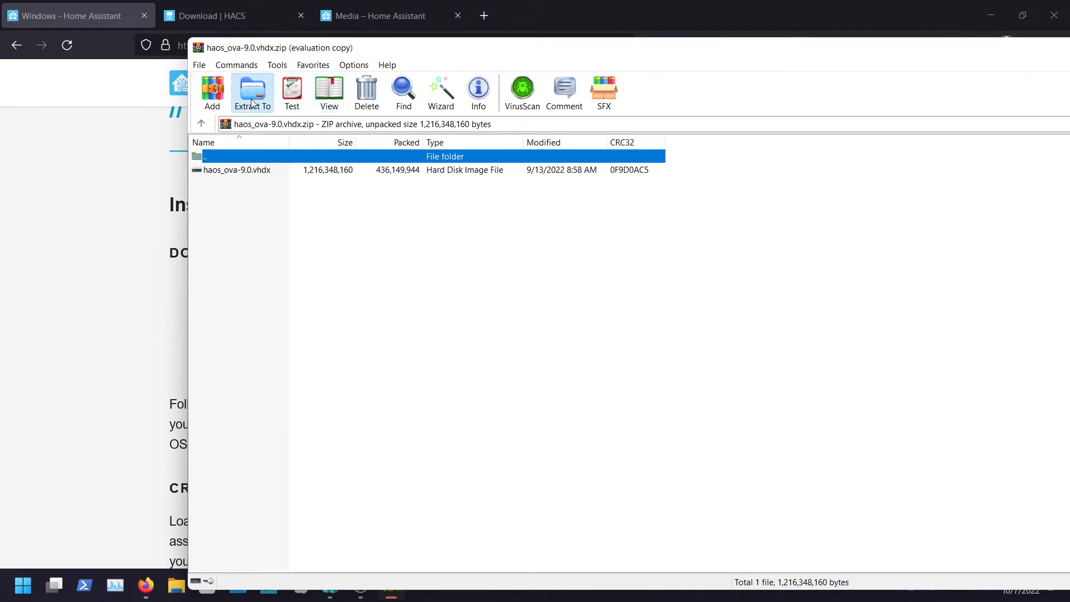
Extract haos_ova-9.0.vhdx into the Hyper-V folder on the Data (D:) drive
left_click(252, 103)
left_click(786, 351)
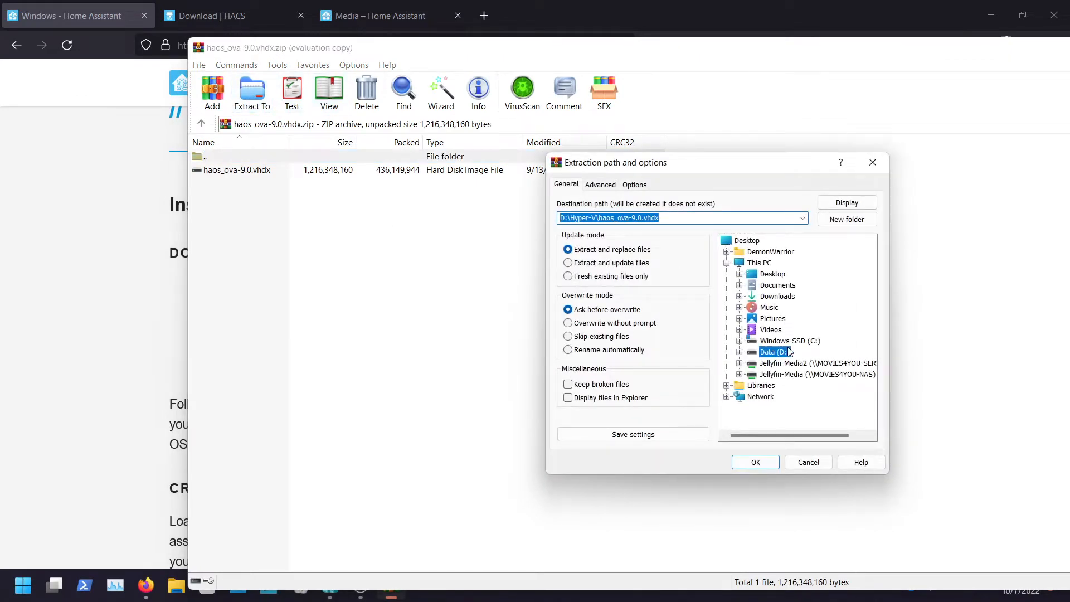
key("Right")
key("Down")
key("Down")
key("Down")
key("Down")
key("Down")
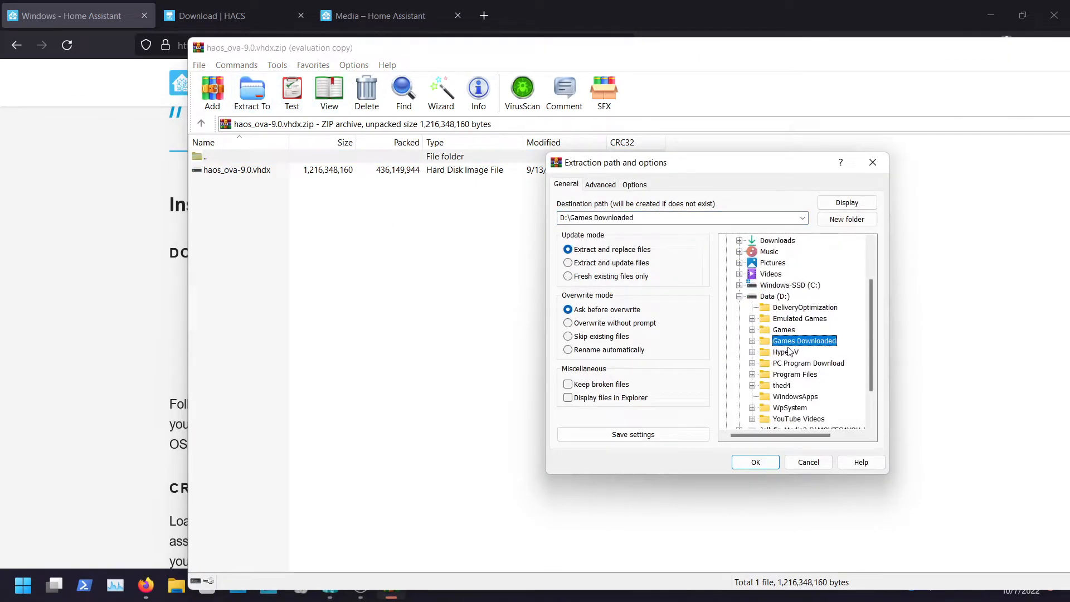
key("Return")
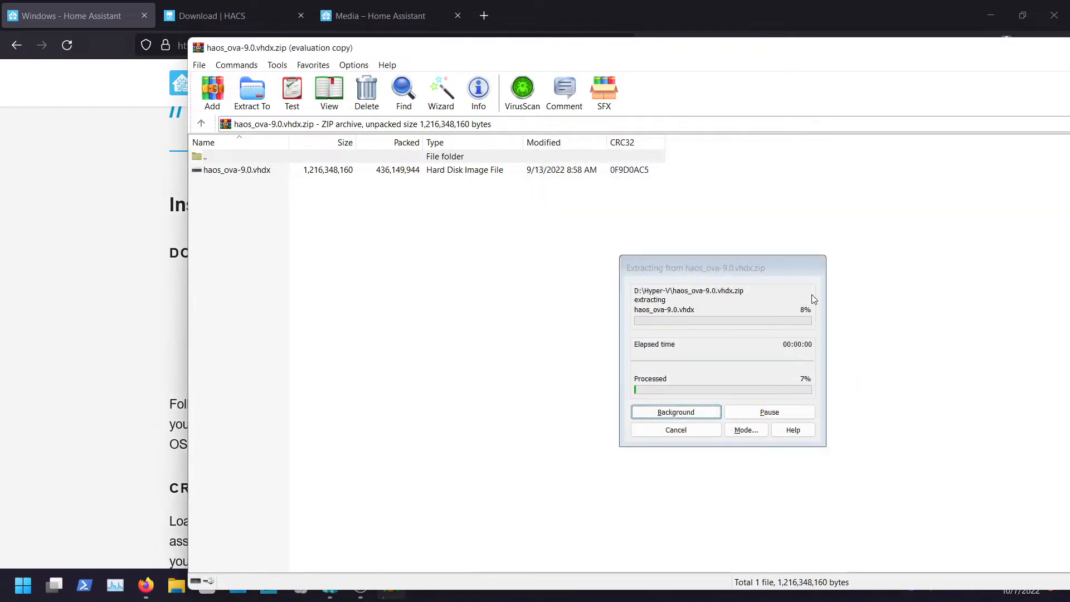
left_click_drag(864, 51, 717, 54)
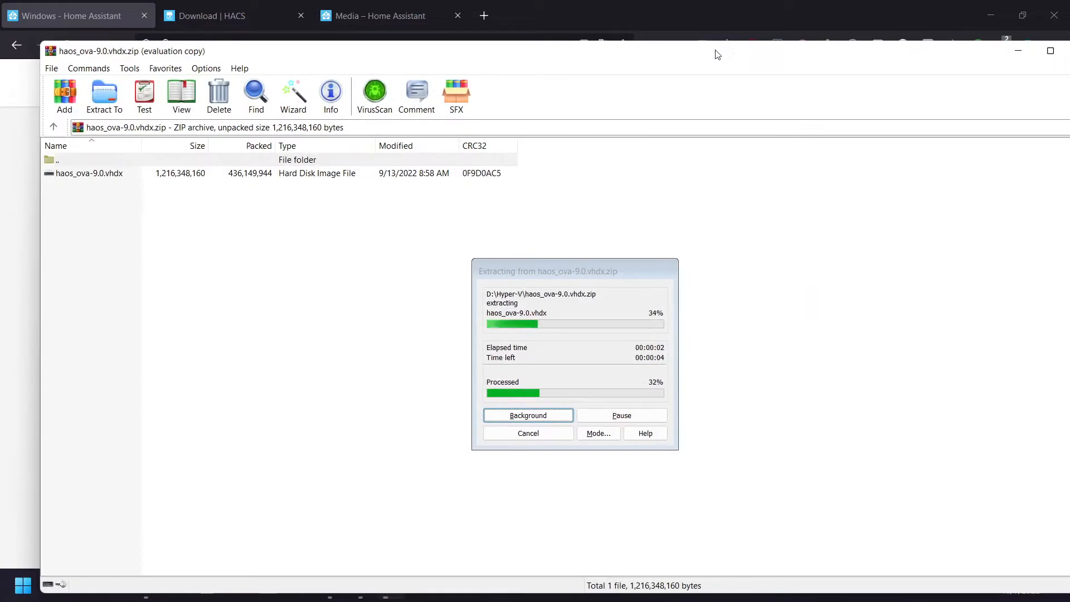
double_click(717, 54)
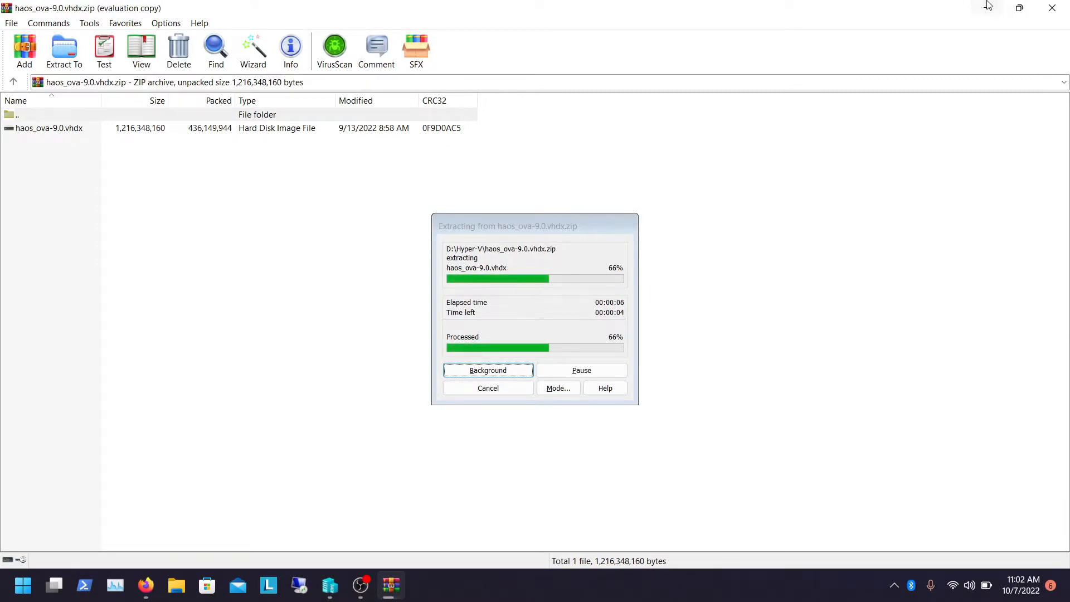
left_click(987, 7)
left_click(990, 8)
Launch Hyper-V Manager from the Start search and close WinRAR
key("super")
type("hy")
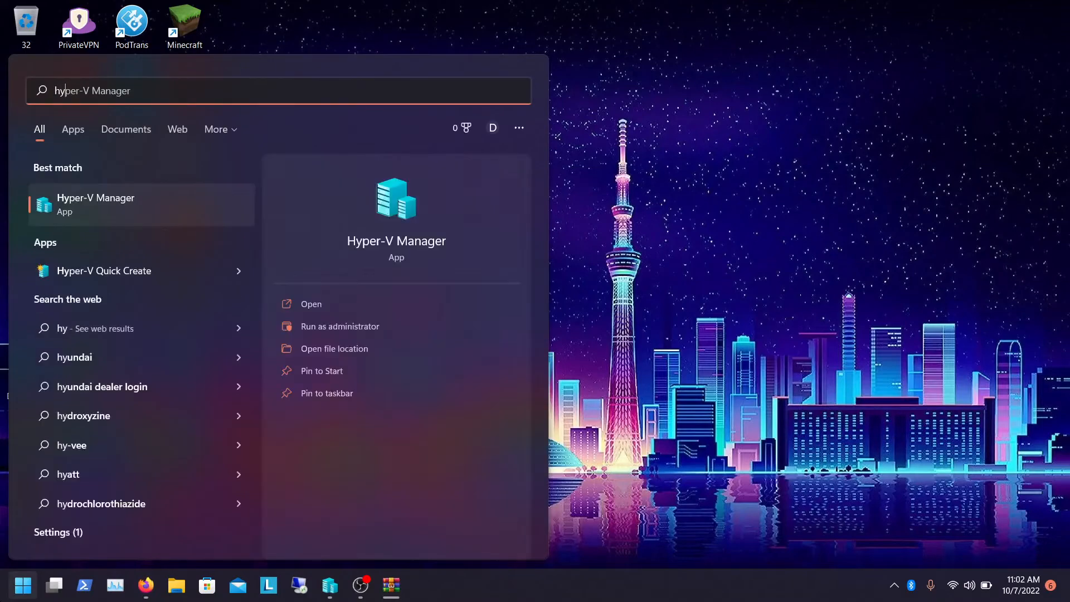
left_click(133, 202)
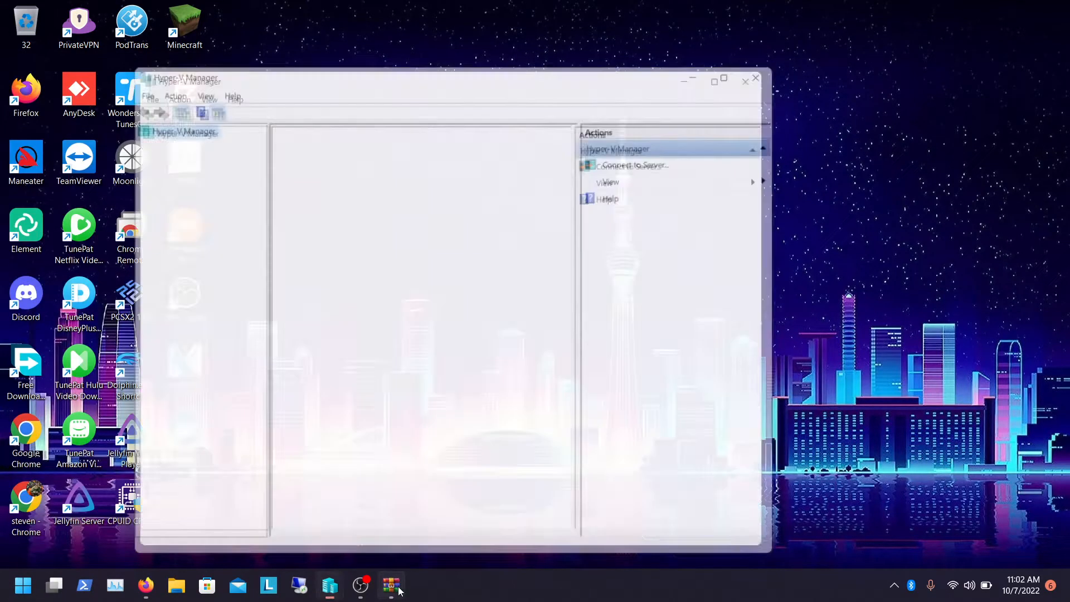
left_click(399, 591)
left_click(1055, 7)
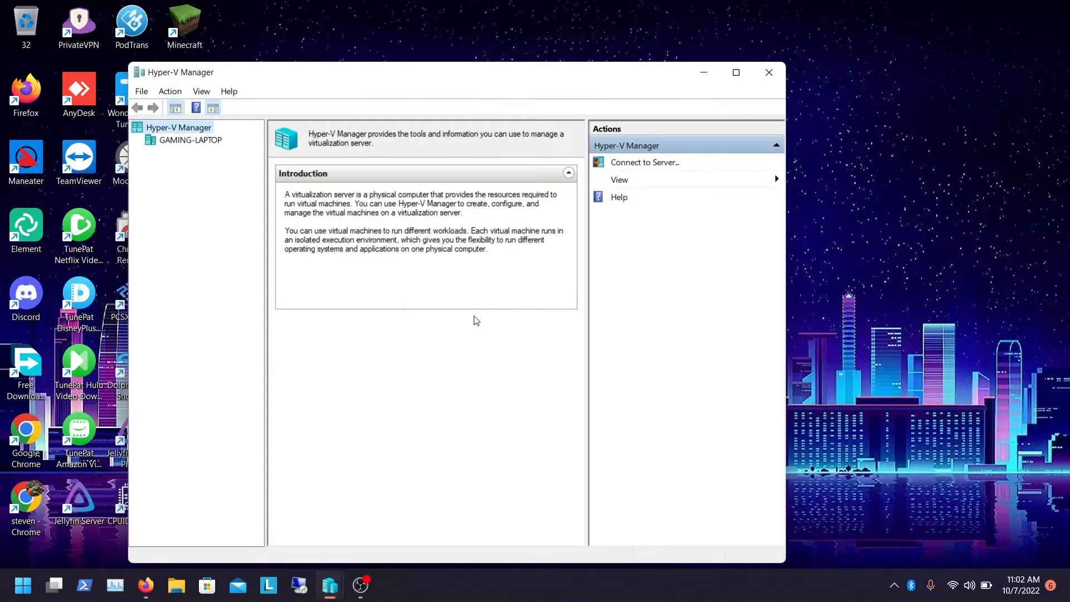
Select the GAMING-LAPTOP host and briefly open Quick Create before closing it
left_click(207, 143)
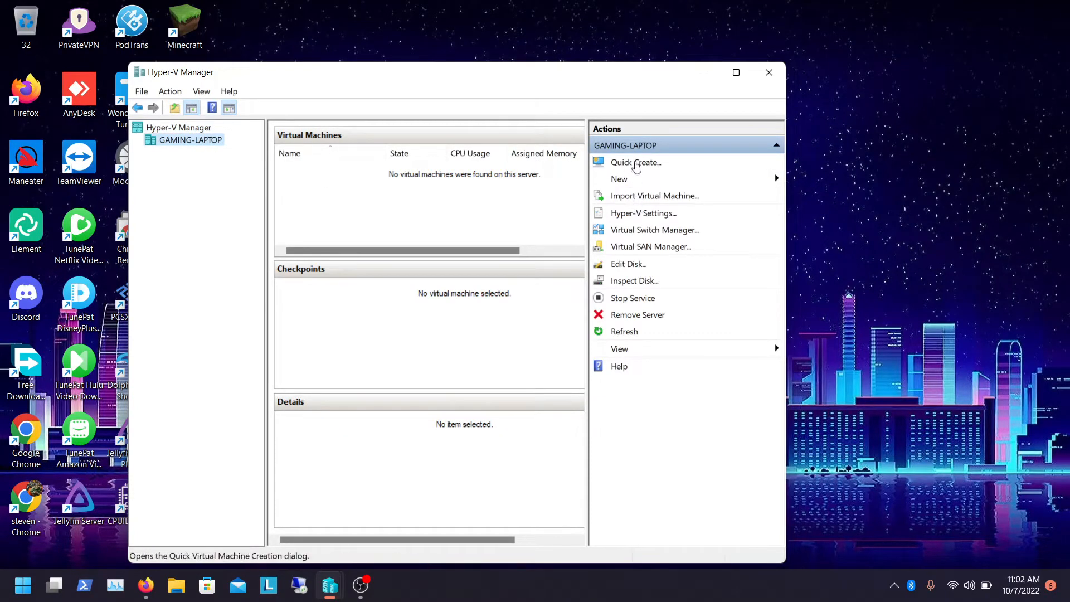
left_click(636, 166)
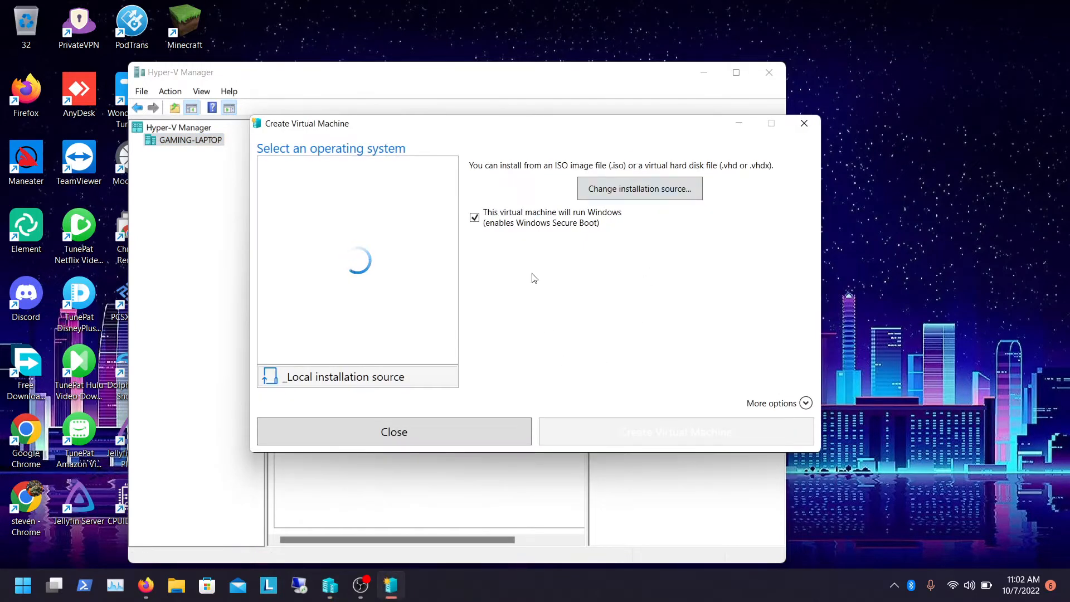
left_click(393, 447)
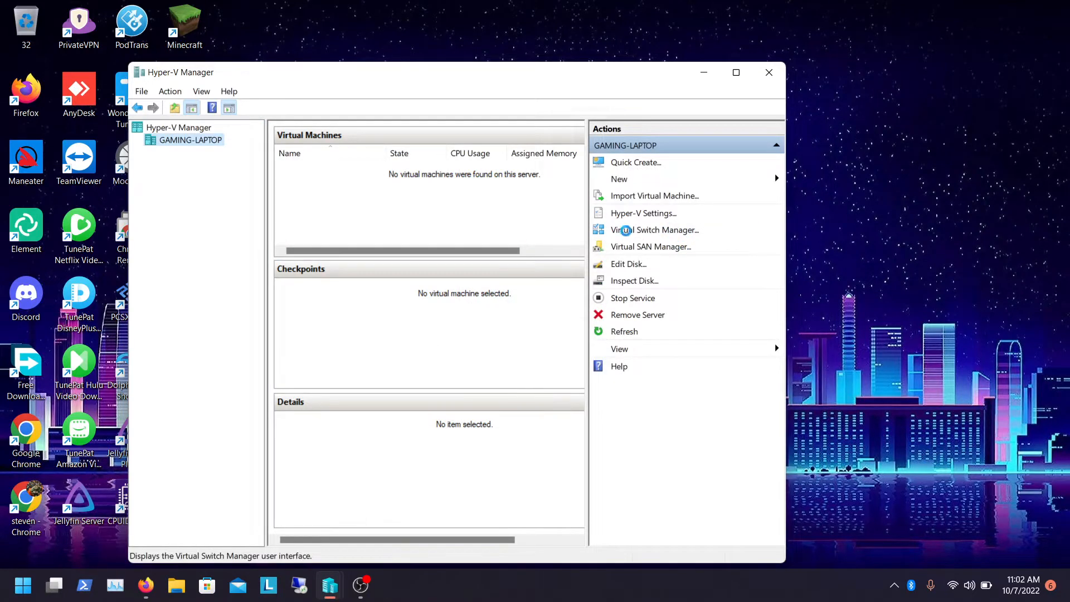
Open the Virtual Switch Manager and create a new External virtual switch
left_click(625, 230)
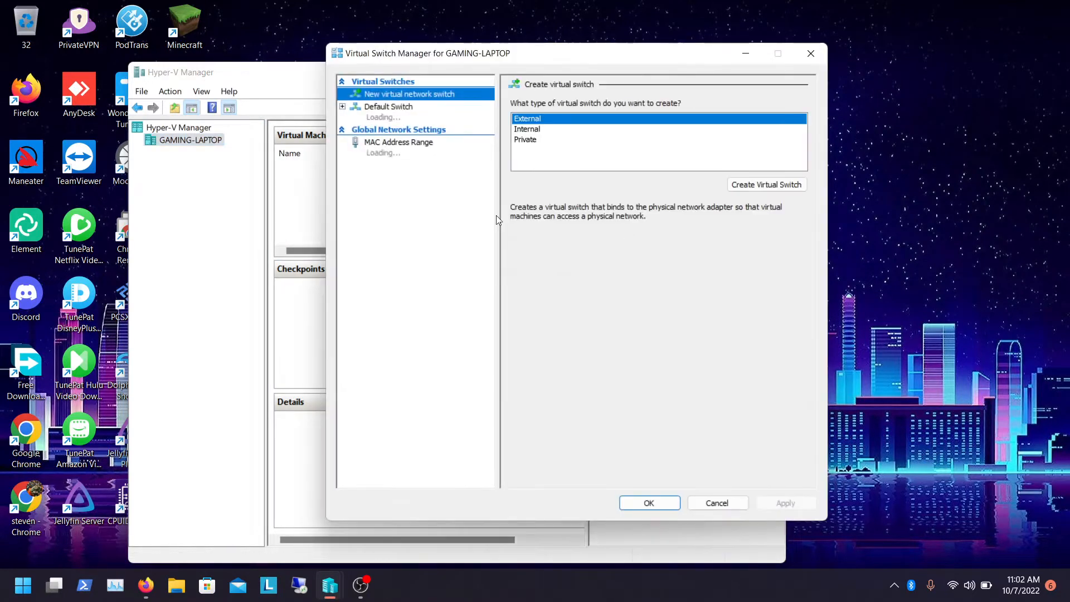
left_click(388, 111)
left_click(395, 95)
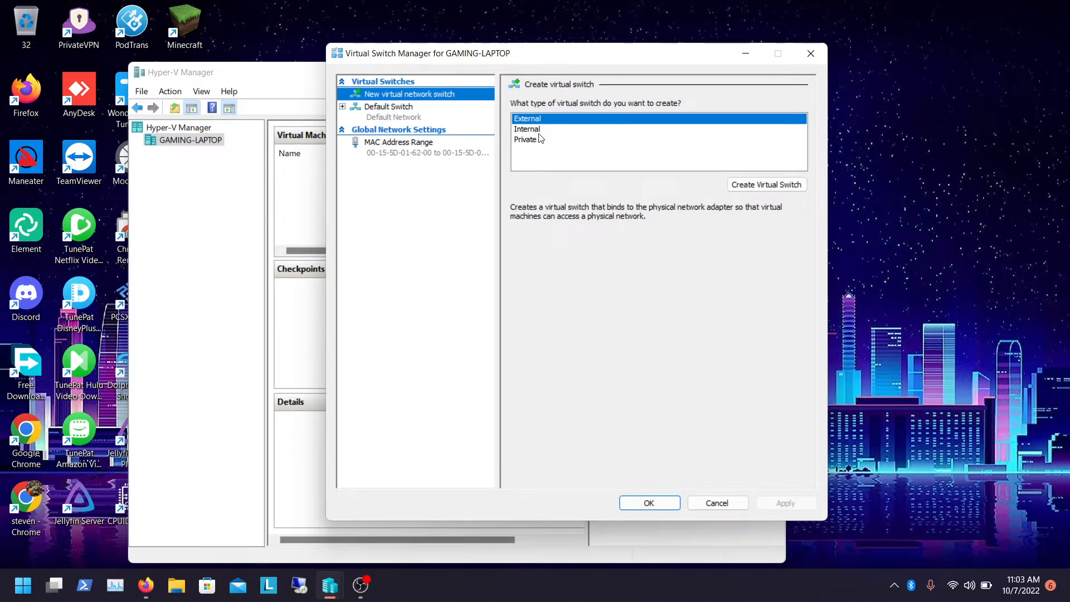
left_click(744, 185)
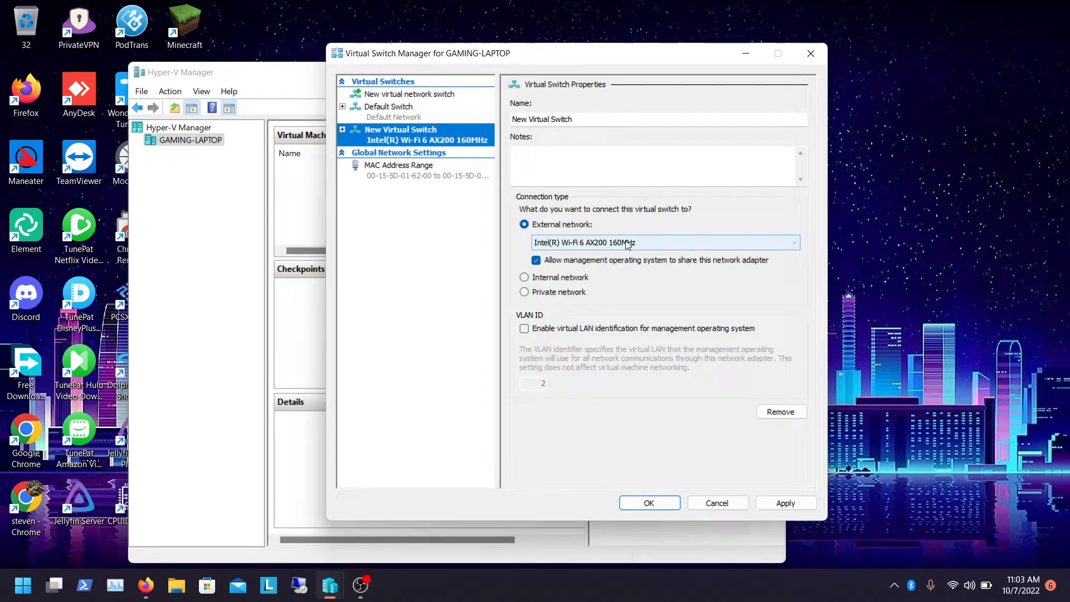
Name the switch External and bind it to the Intel(R) Wi-Fi 6 AX200 160MHz adapter
left_click(628, 244)
left_click(610, 252)
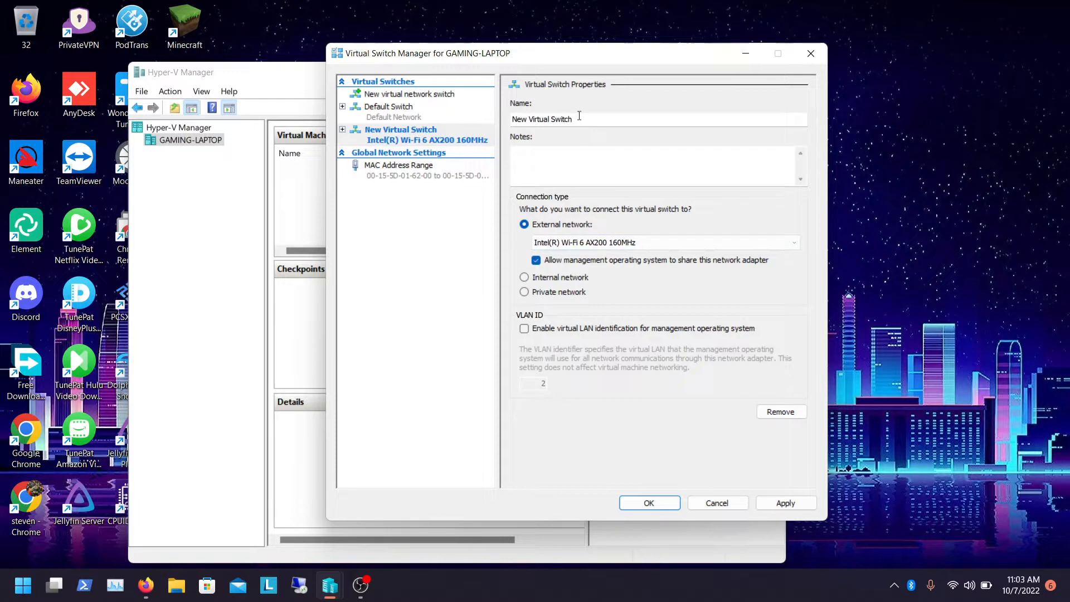
left_click_drag(579, 116, 433, 130)
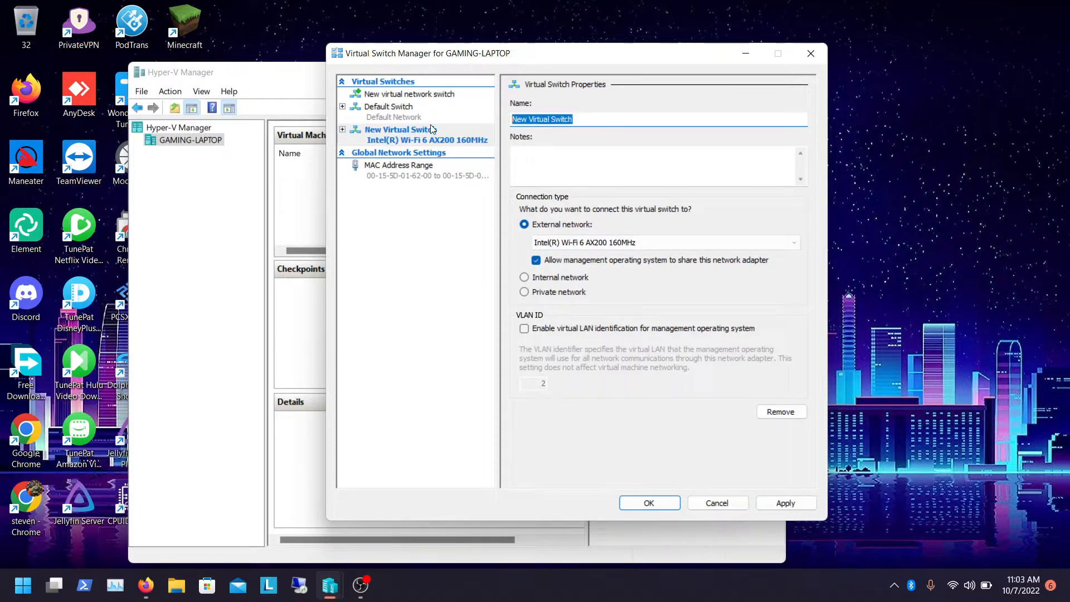
type("External")
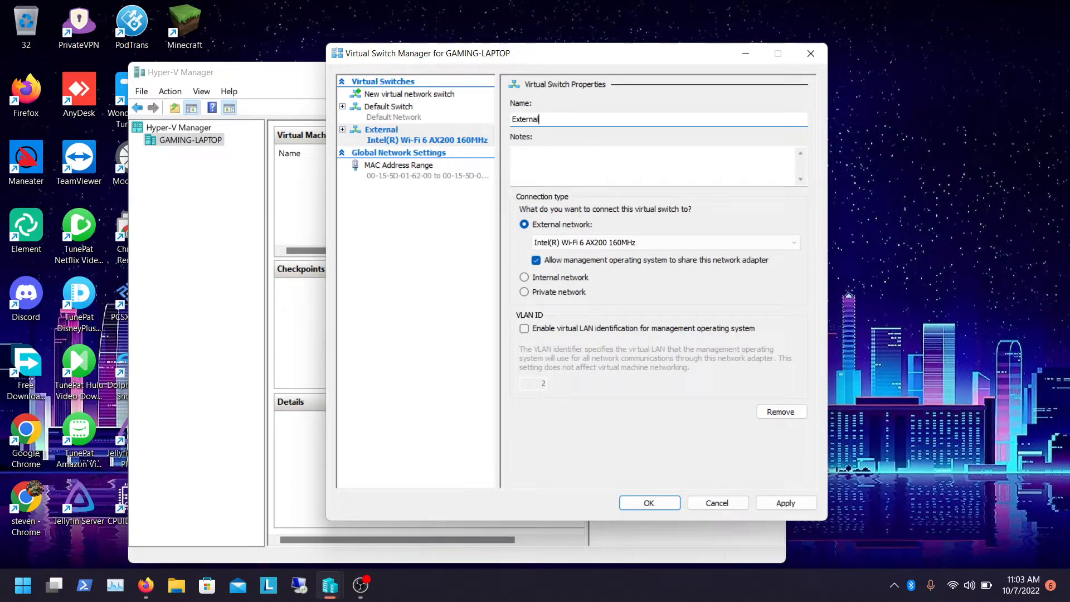
left_click(557, 248)
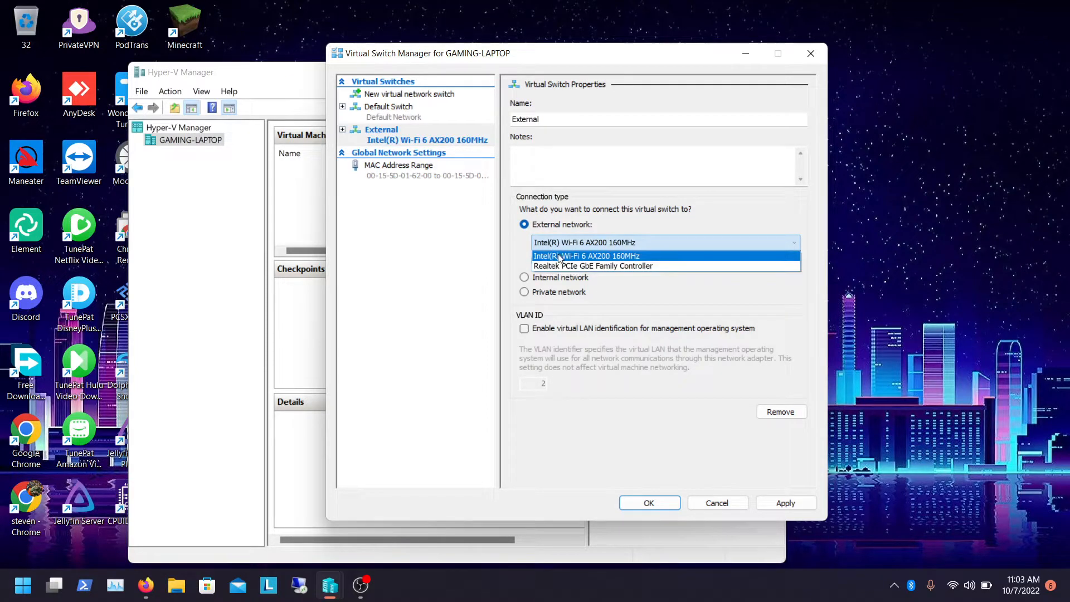
left_click(559, 258)
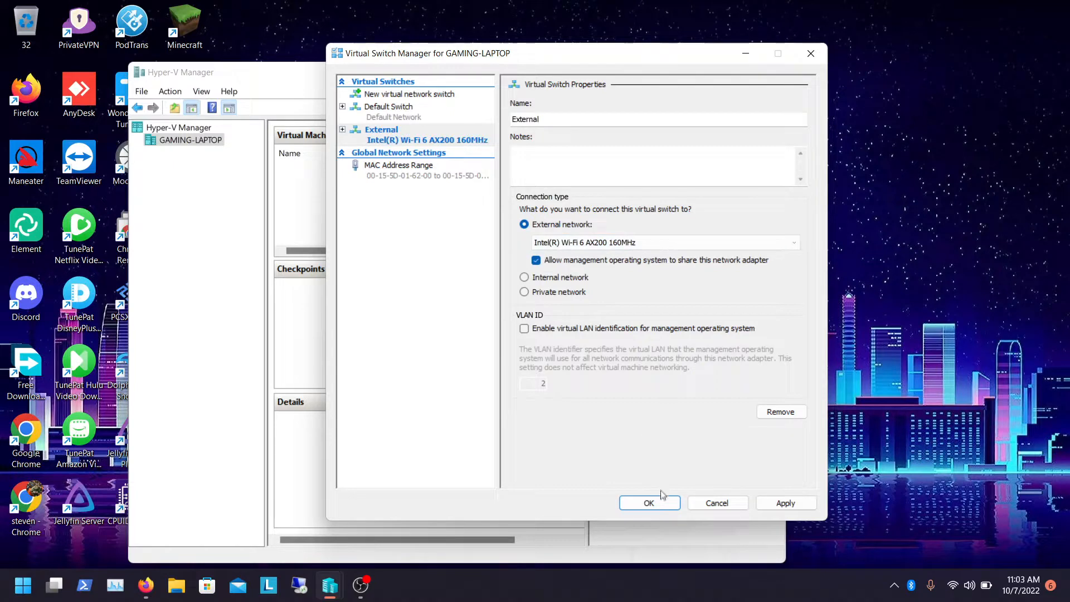
Apply the new switch, accept the network disruption warning, and close the Virtual Switch Manager
left_click(769, 501)
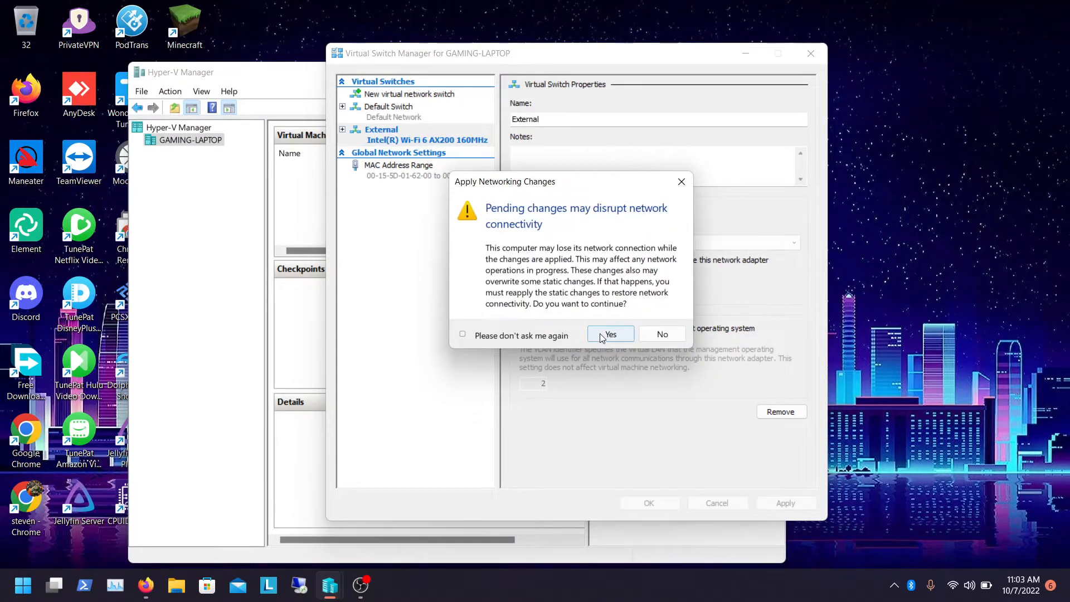
left_click(606, 334)
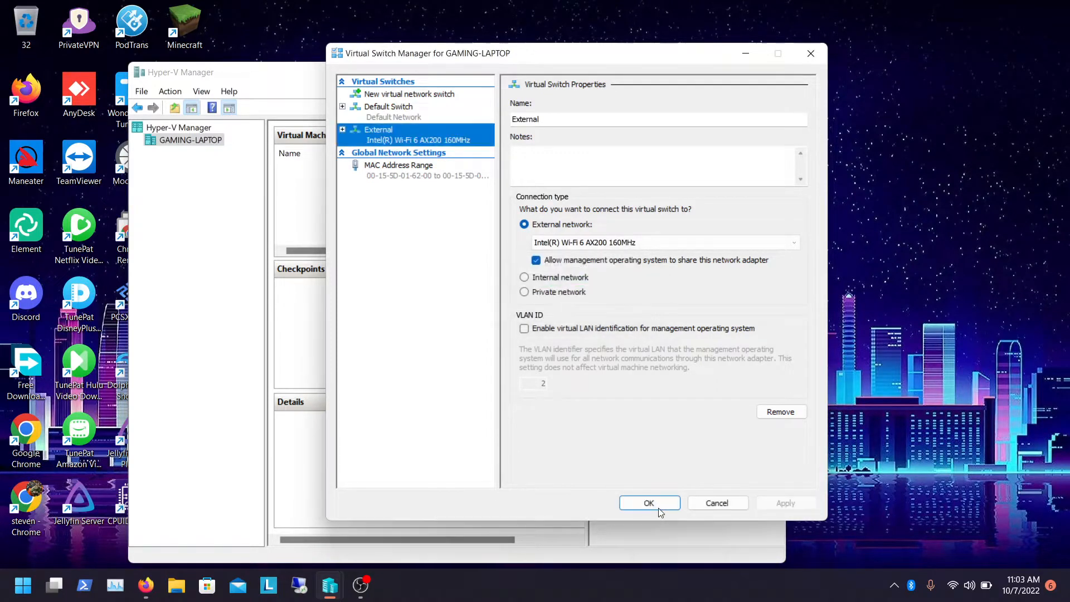
left_click(659, 507)
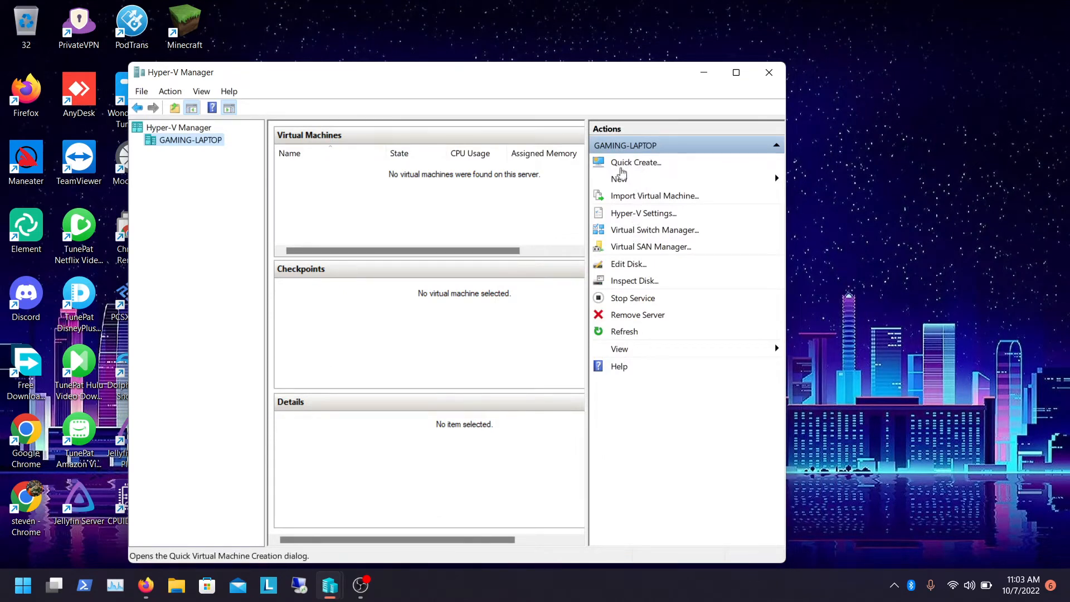
Start a new virtual machine named HA and store it in the D:\Hyper-V\ folder
left_click(617, 183)
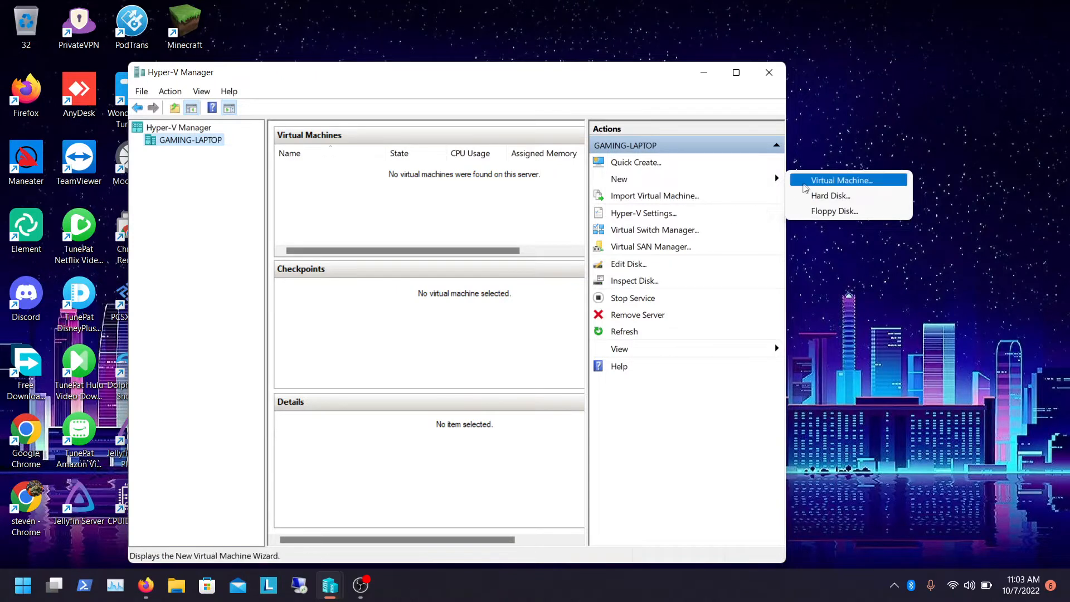
left_click(819, 181)
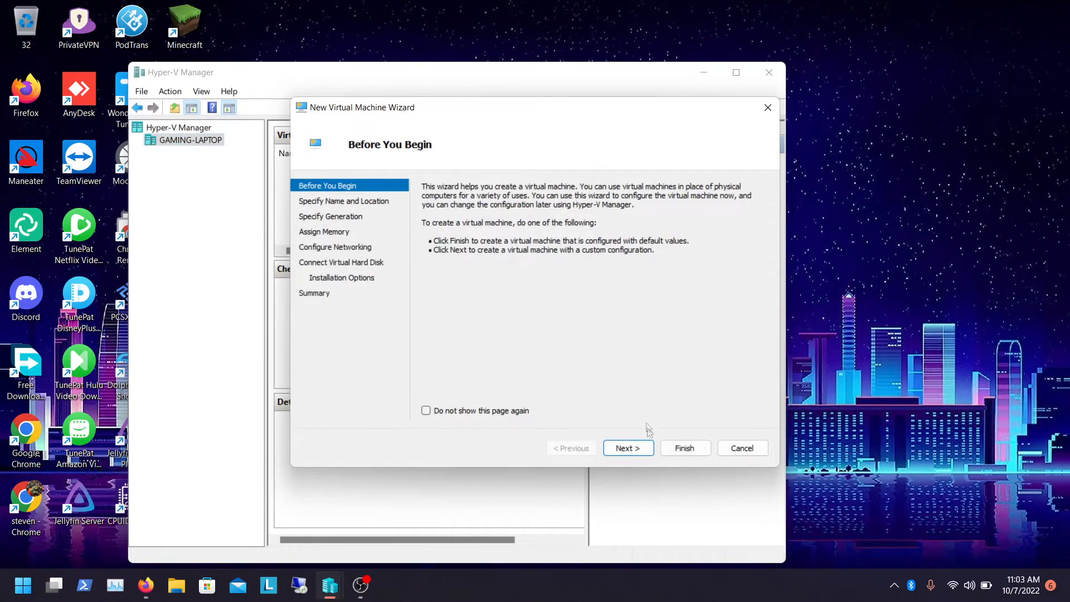
left_click(635, 449)
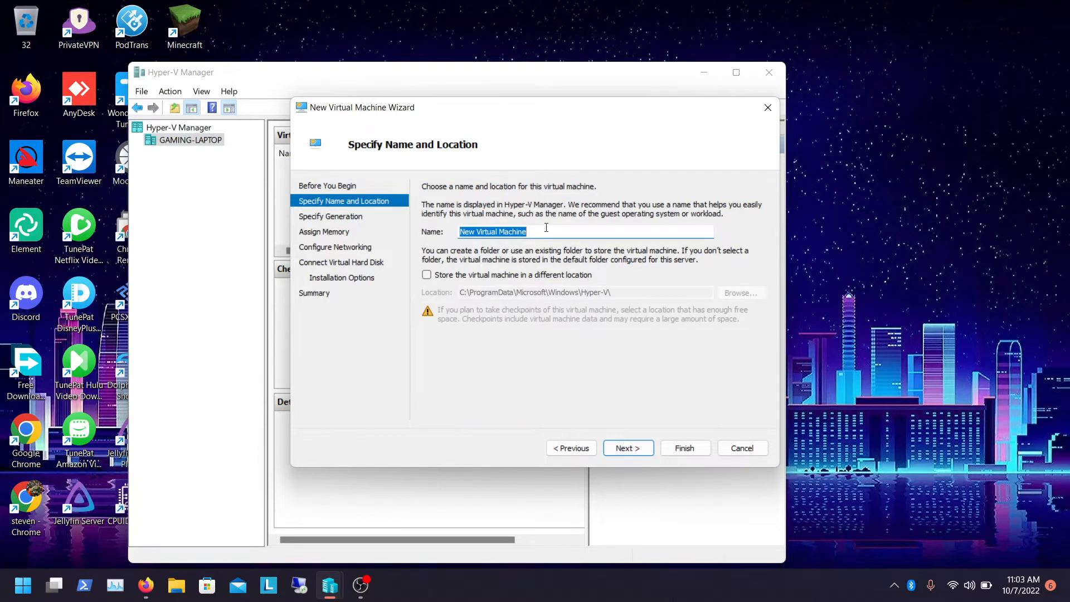
type("HA")
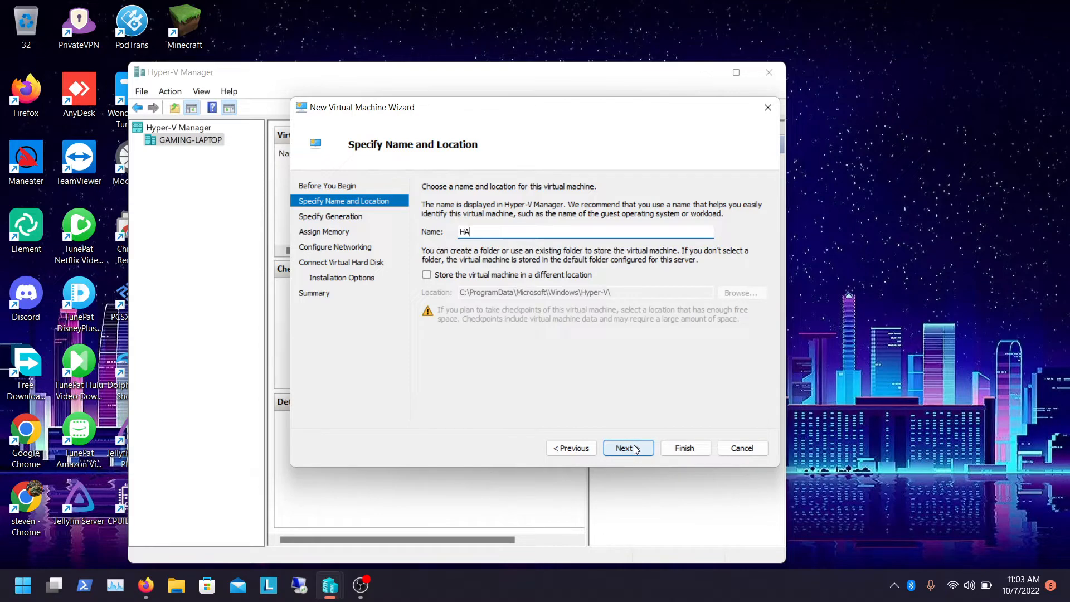
left_click(566, 275)
left_click(725, 294)
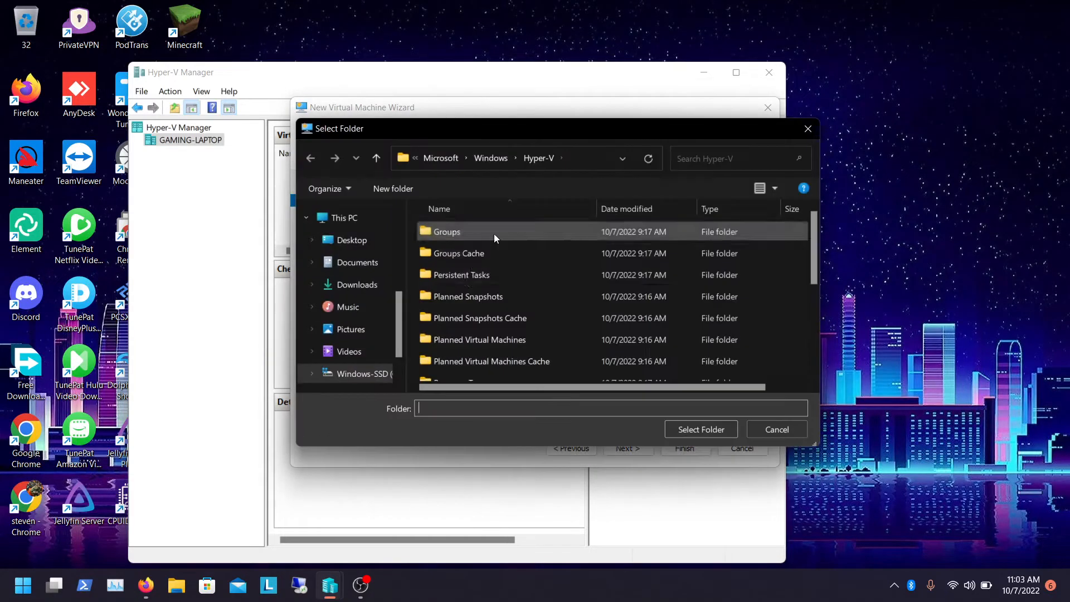
scroll(398, 330, "down", 1)
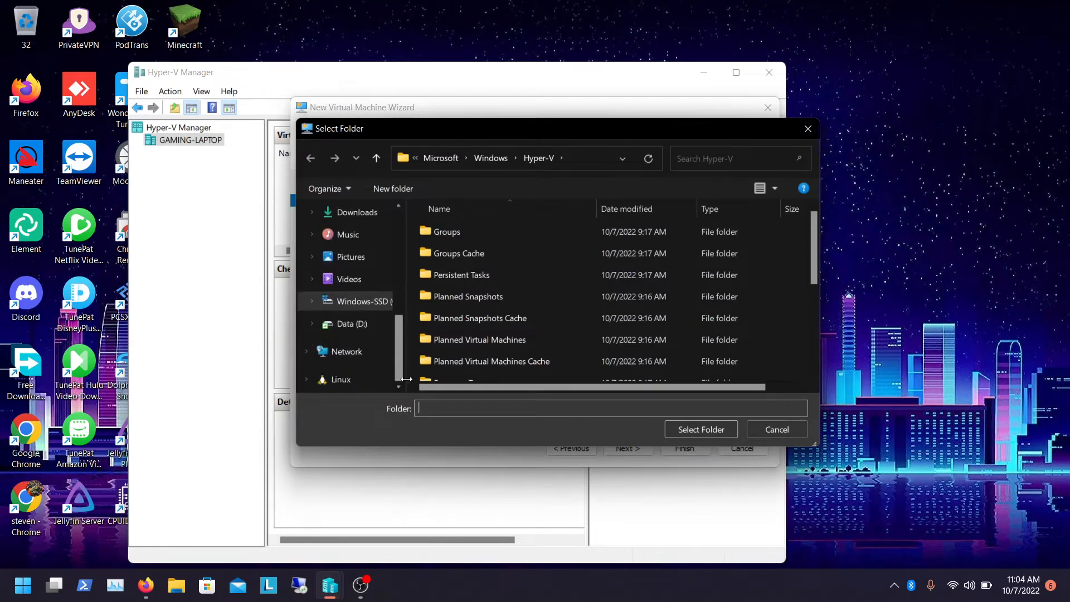
left_click(357, 324)
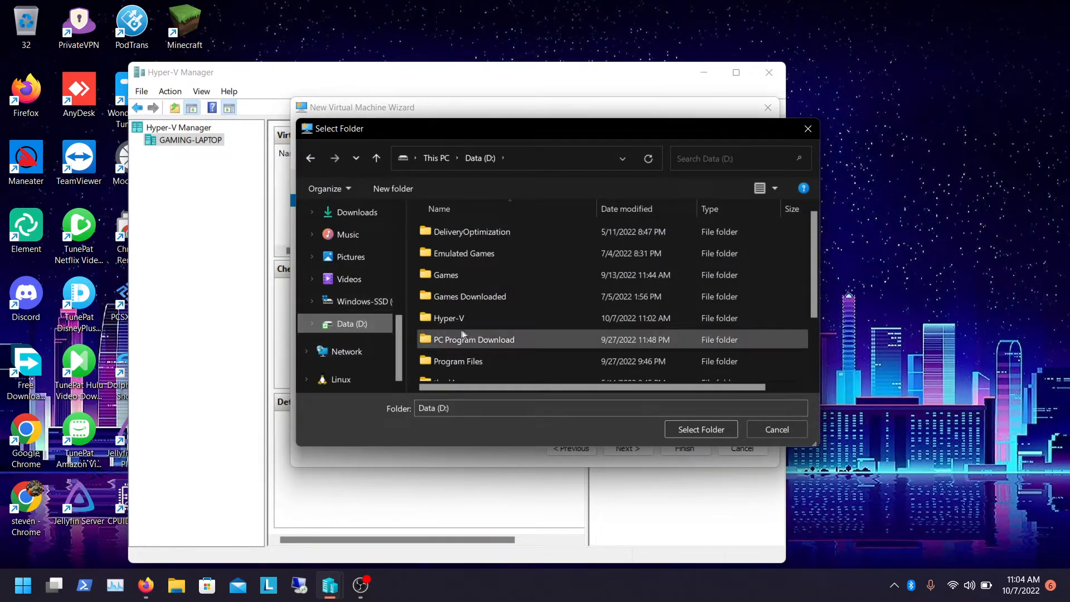
double_click(479, 322)
left_click(696, 428)
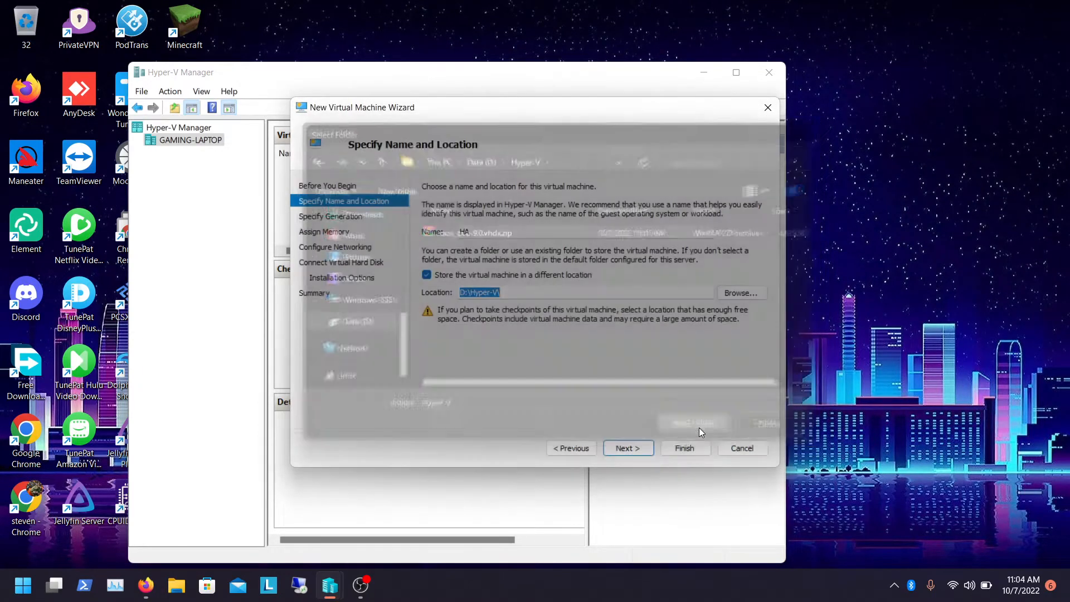
left_click(641, 452)
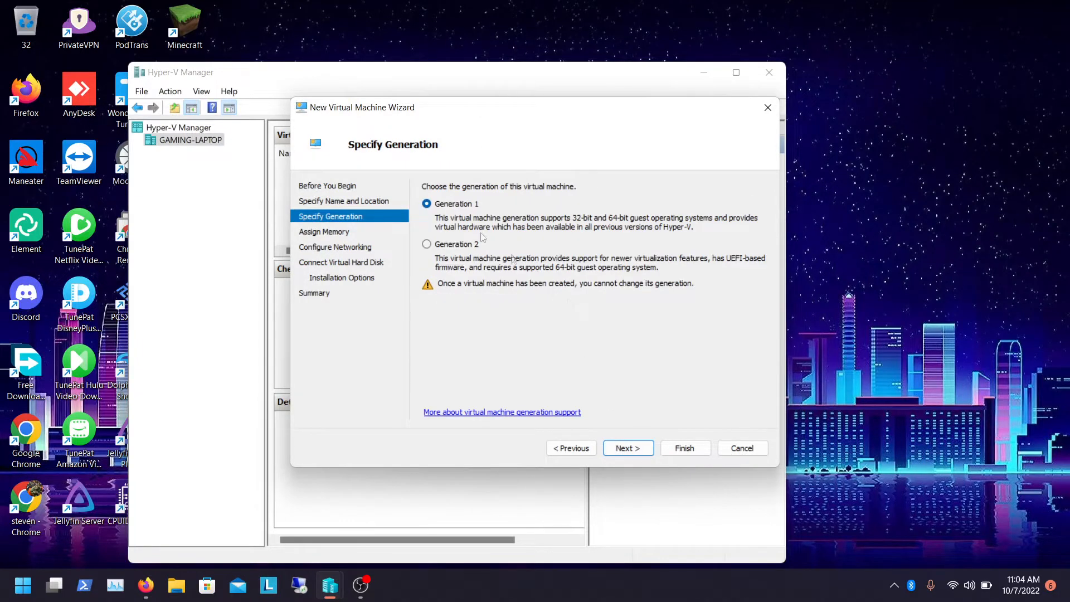
Choose Generation 2 for the virtual machine and continue to memory settings
left_click(444, 246)
key("alt+p")
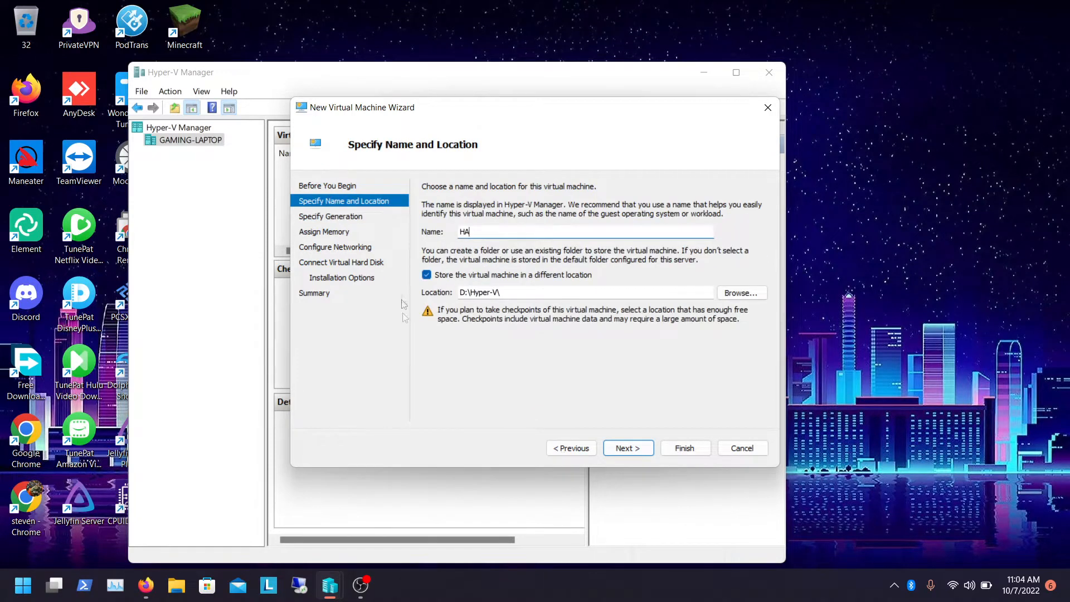
left_click(864, 451)
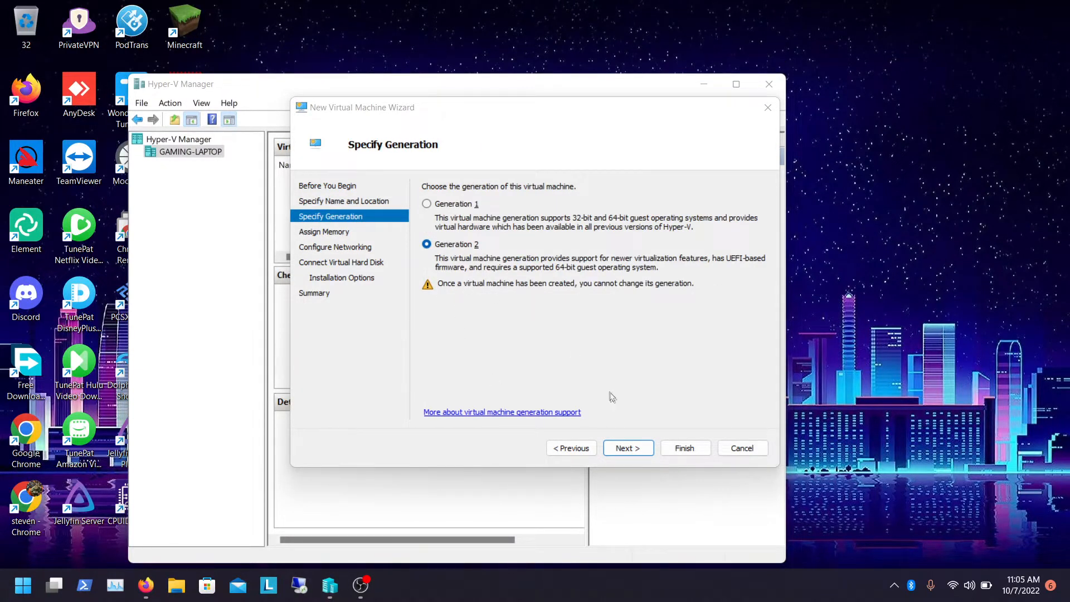
left_click(623, 449)
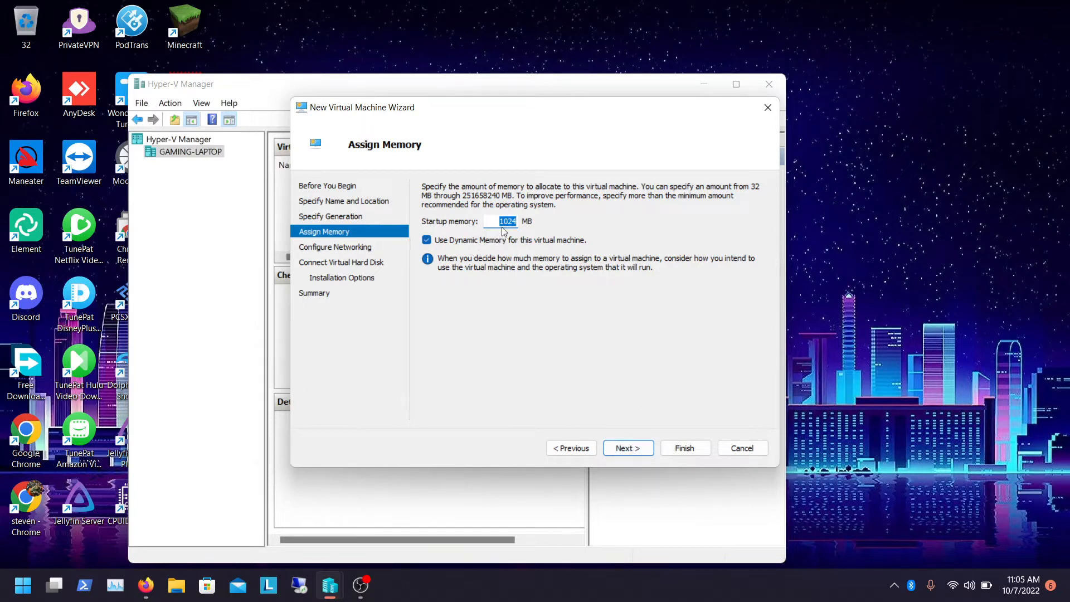
Set the startup memory to 1024 MB and continue to networking
type("2048")
left_click(427, 239)
double_click(500, 221)
key("BackSpace")
type("1024")
left_click(452, 241)
left_click(626, 447)
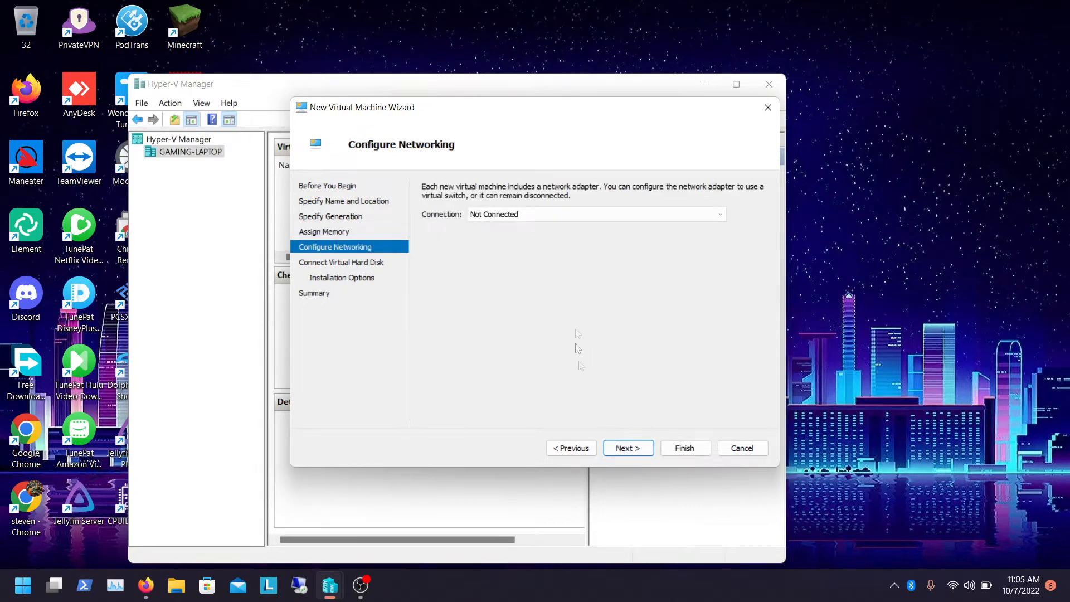
Connect the virtual machine's network adapter to the External switch
left_click(540, 222)
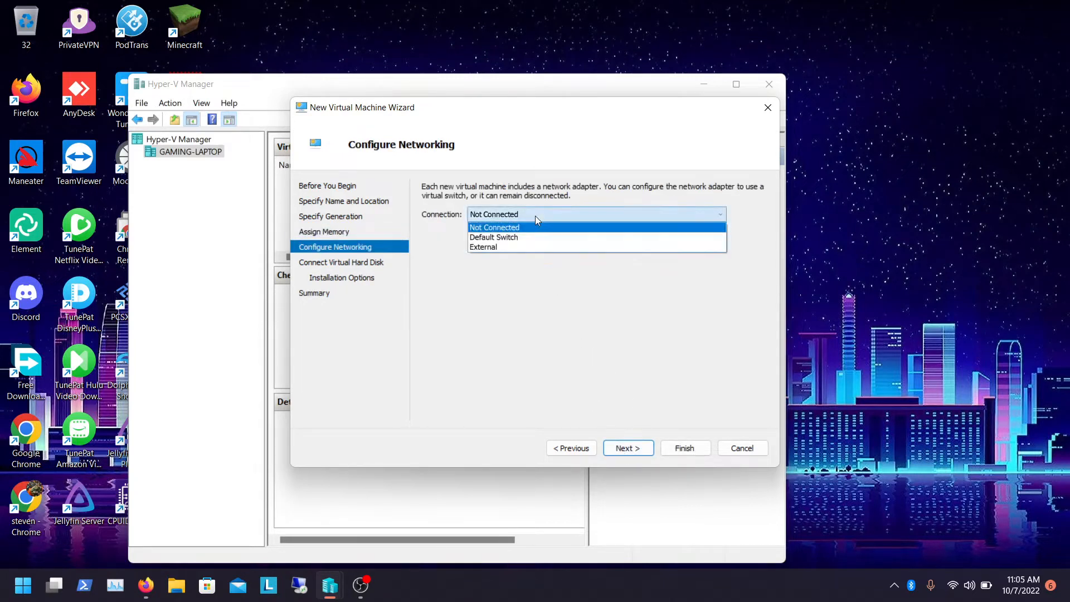
left_click(486, 246)
left_click(625, 446)
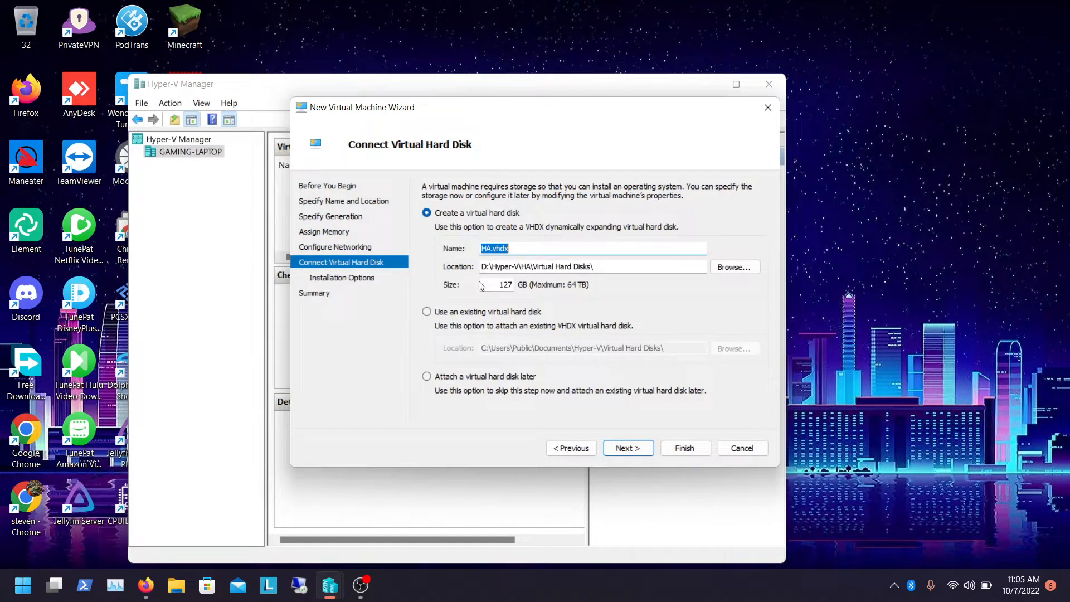
Attach the existing disk D:\Hyper-V\haos_ova-9.0.vhdx and finish creating the virtual machine
left_click(453, 313)
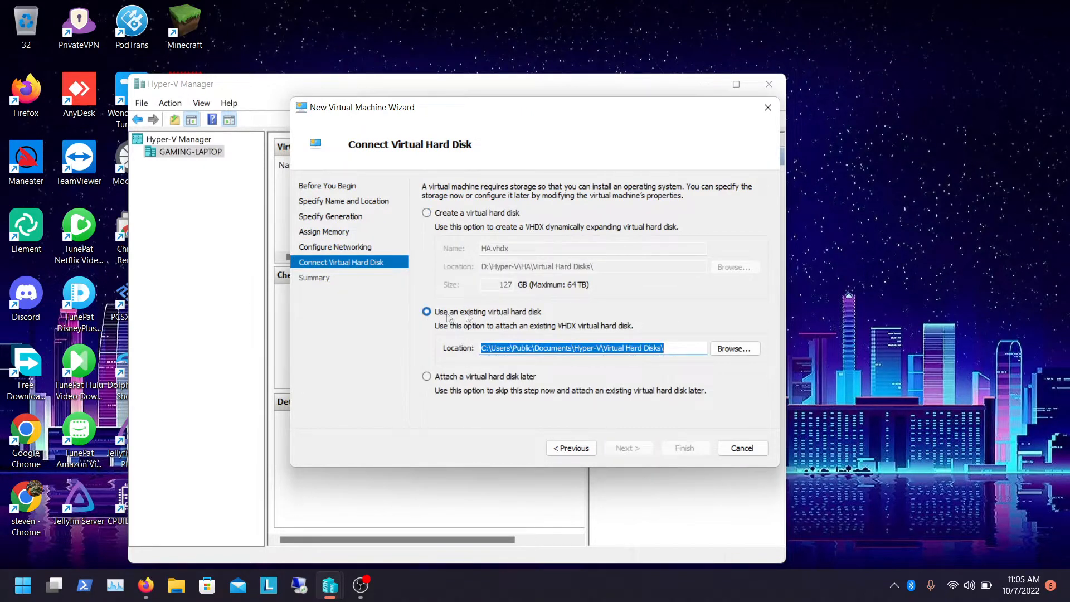
left_click(720, 349)
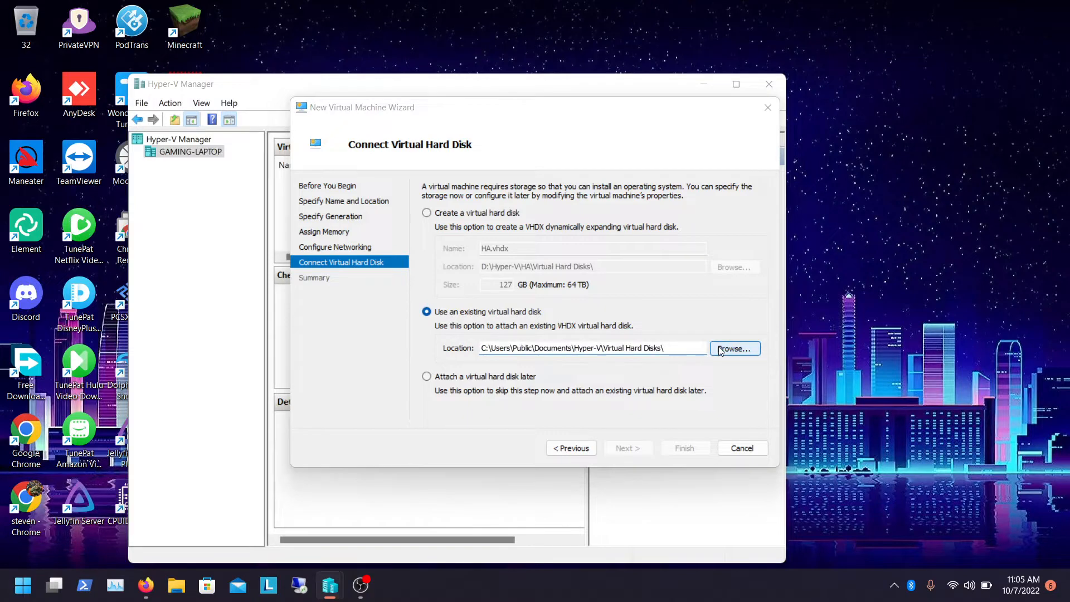
left_click(438, 158)
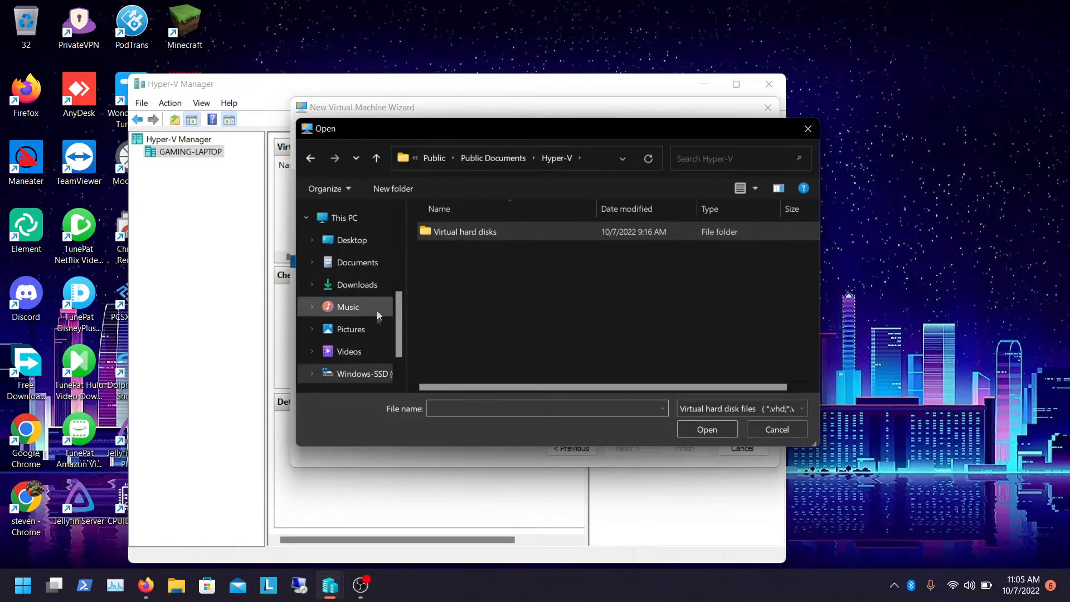
scroll(397, 347, "down", 3)
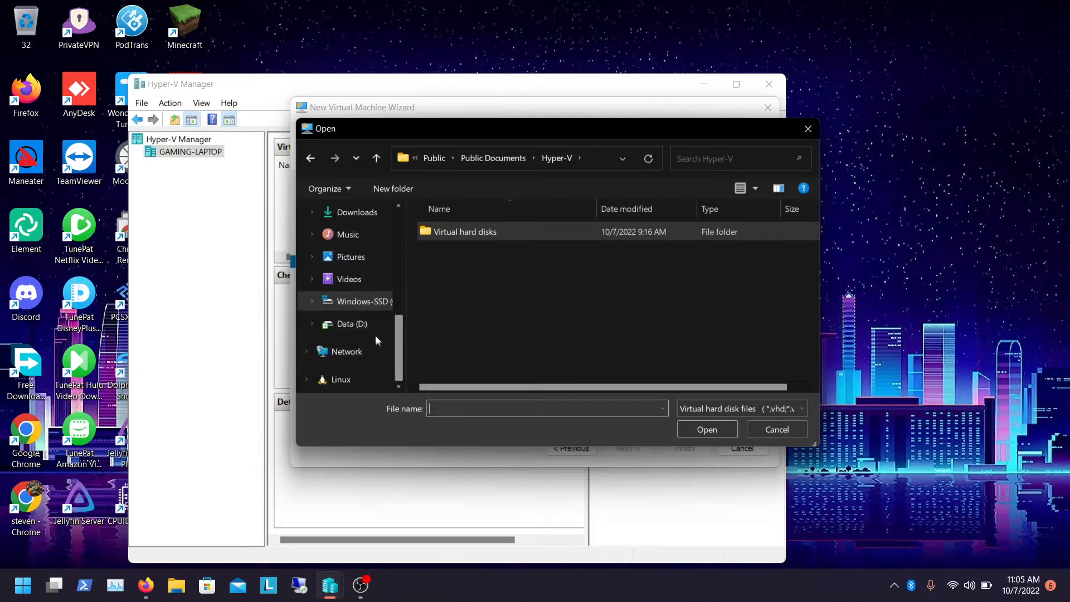
left_click(369, 325)
left_click(476, 301)
key("Down")
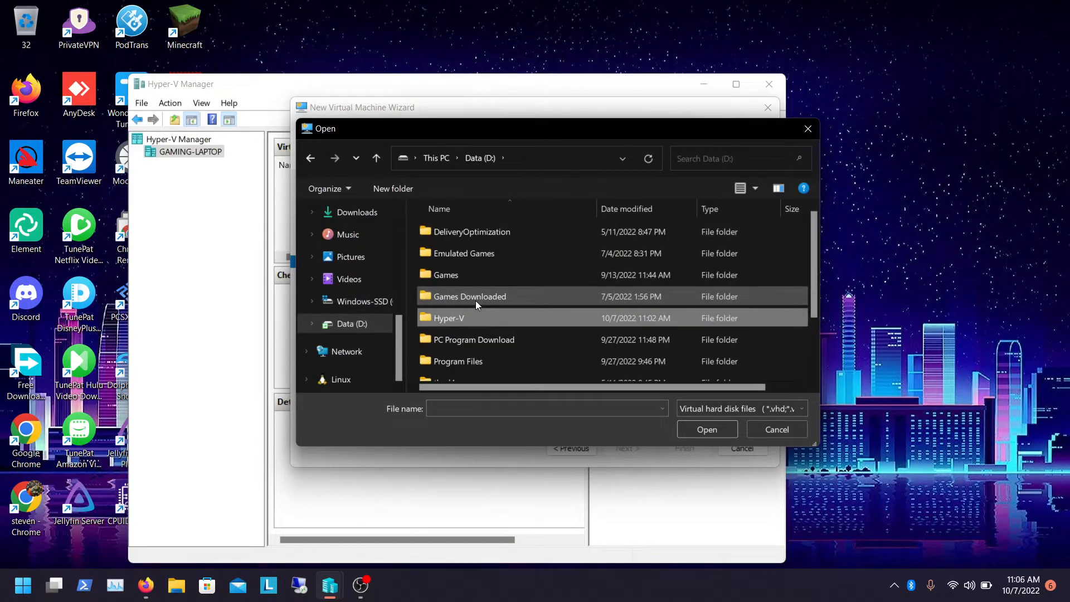
key("Return")
key("Down")
key("Up")
key("Return")
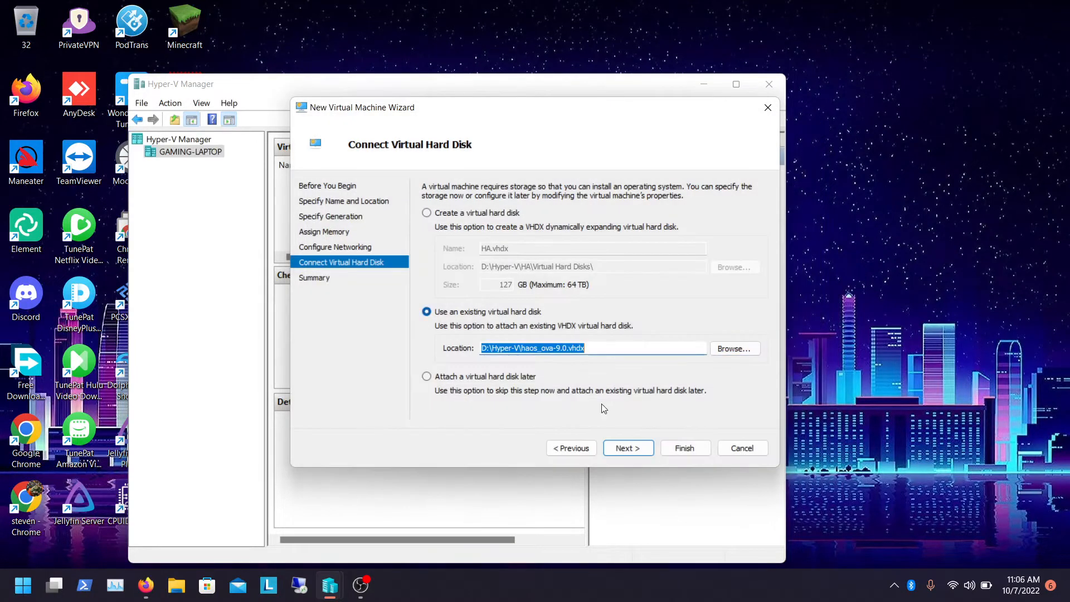
left_click(621, 449)
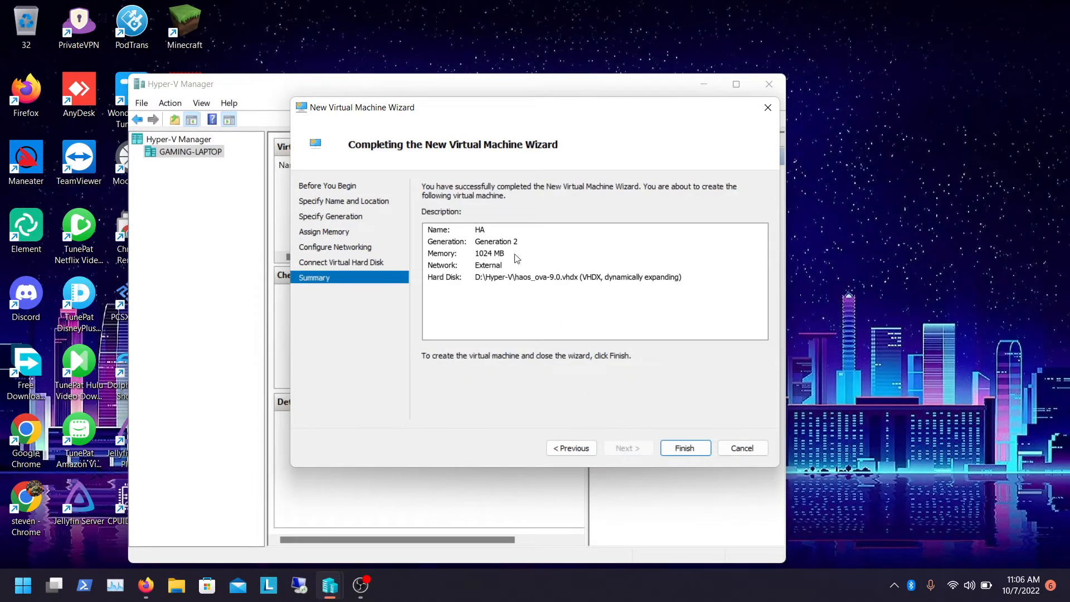
left_click(690, 448)
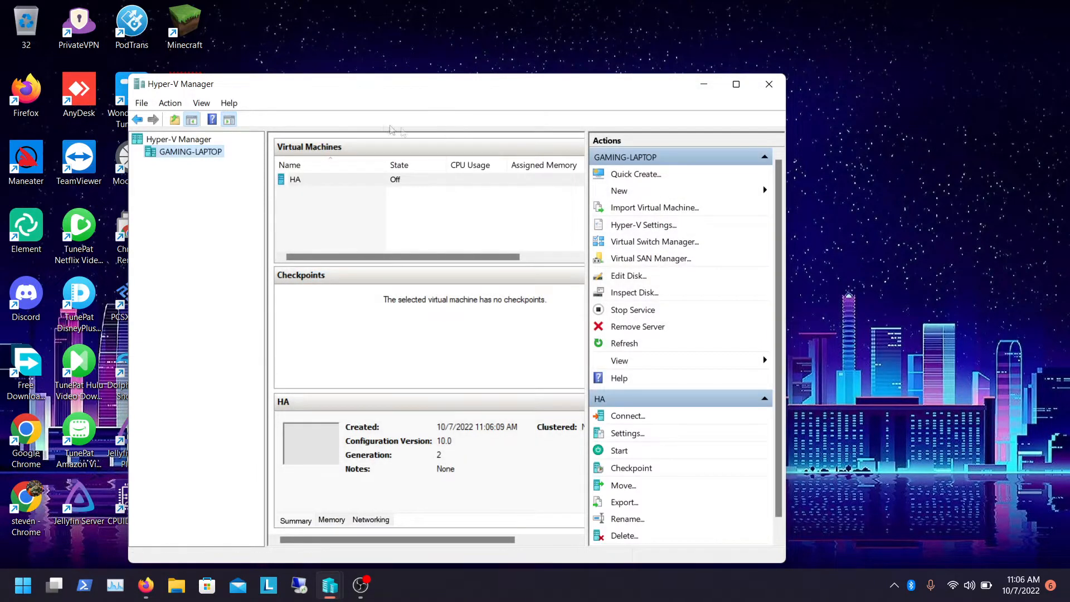
Start the HA virtual machine
left_click(359, 181)
right_click(359, 180)
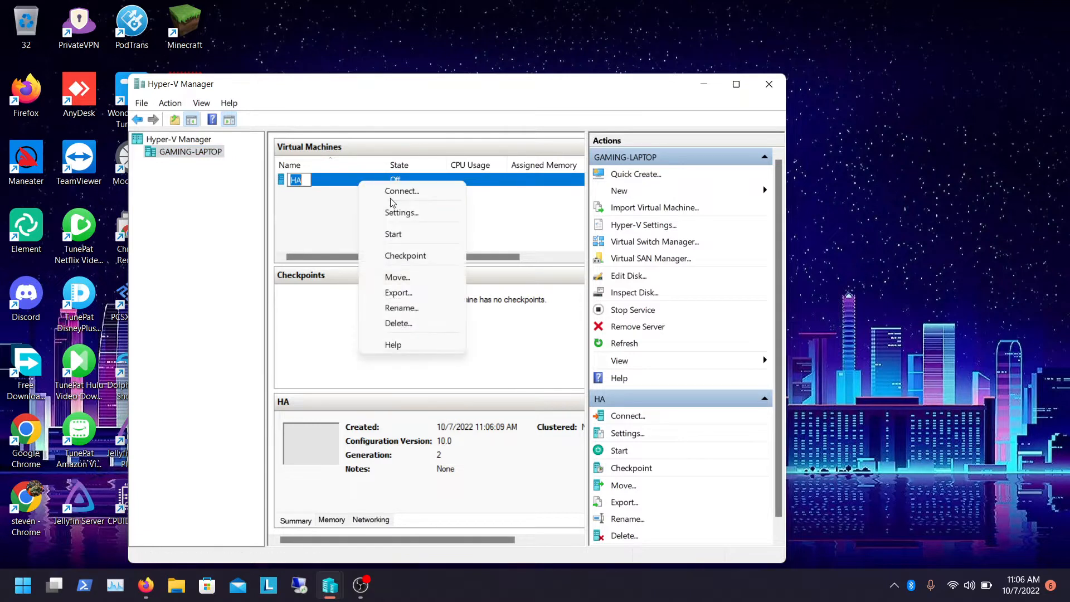
left_click(394, 234)
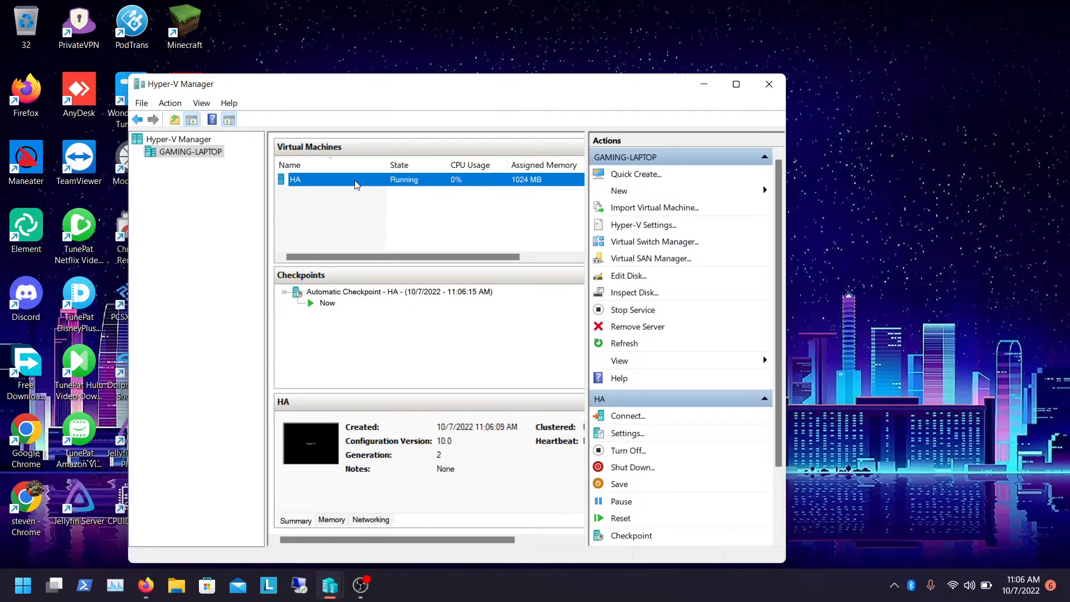
Open the HA virtual machine's console in full screen, then return to Hyper-V Manager
double_click(356, 179)
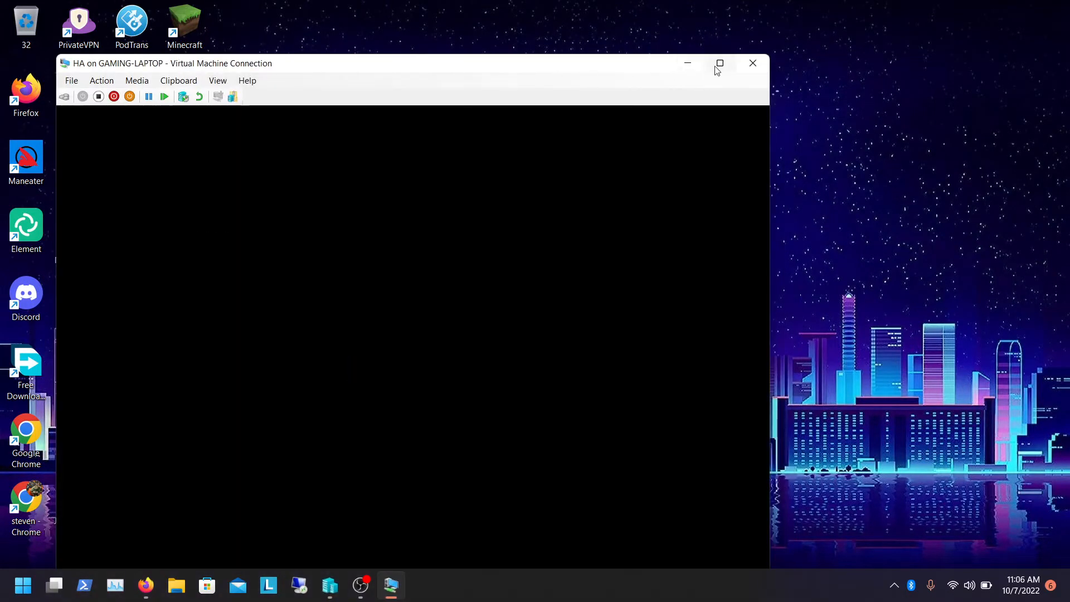
left_click(716, 63)
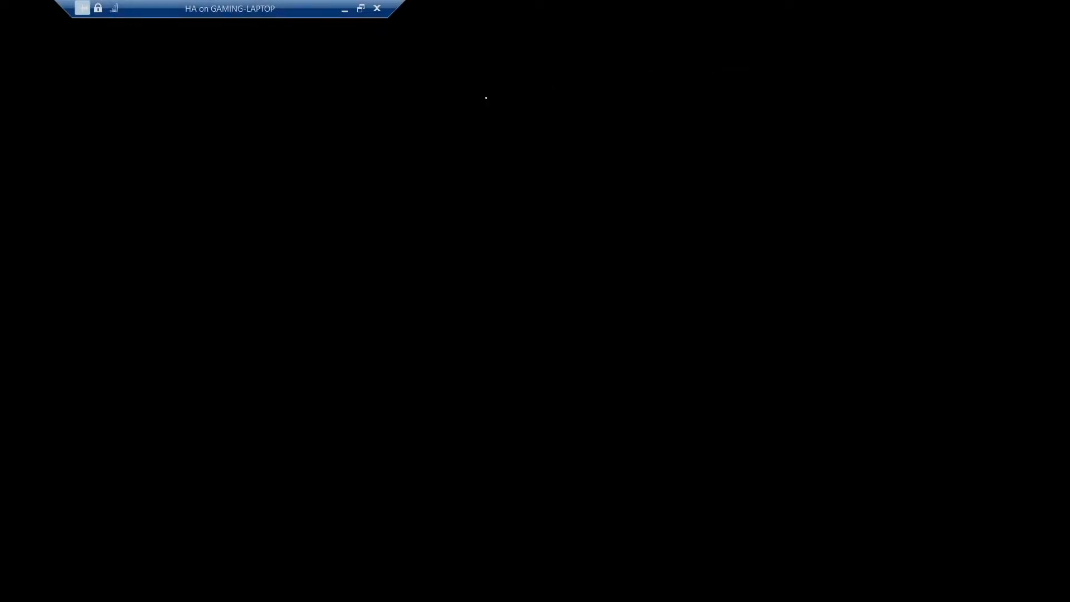
left_click(88, 11)
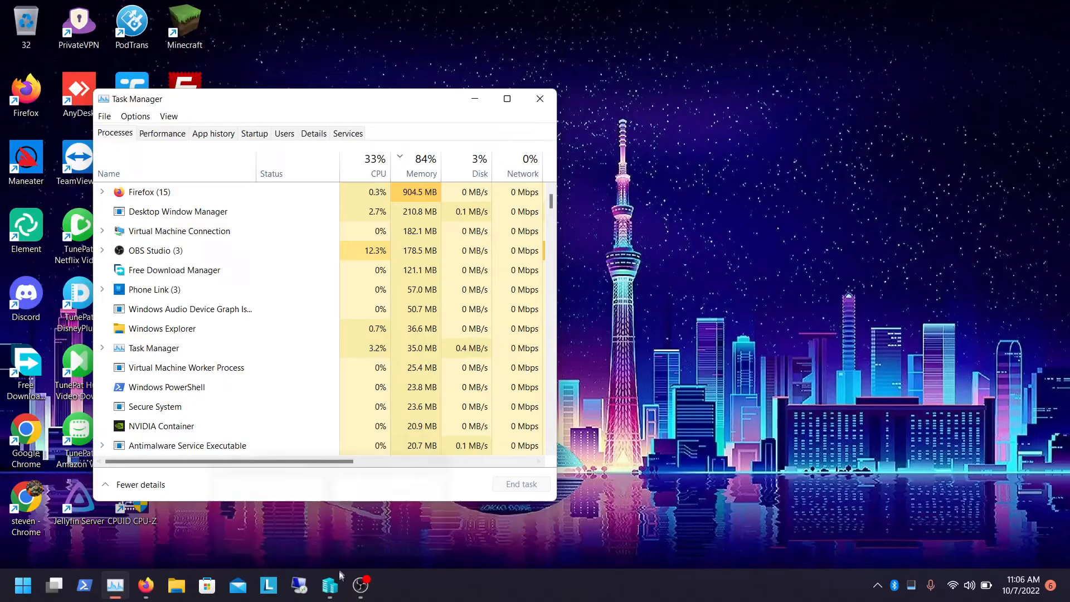
mouse_move(330, 585)
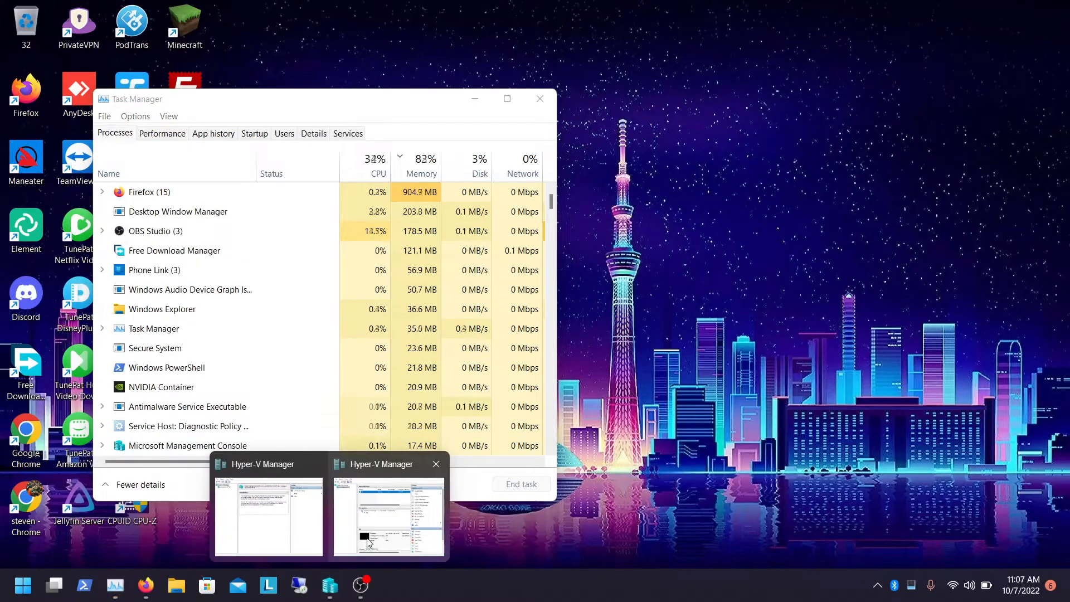
left_click(367, 542)
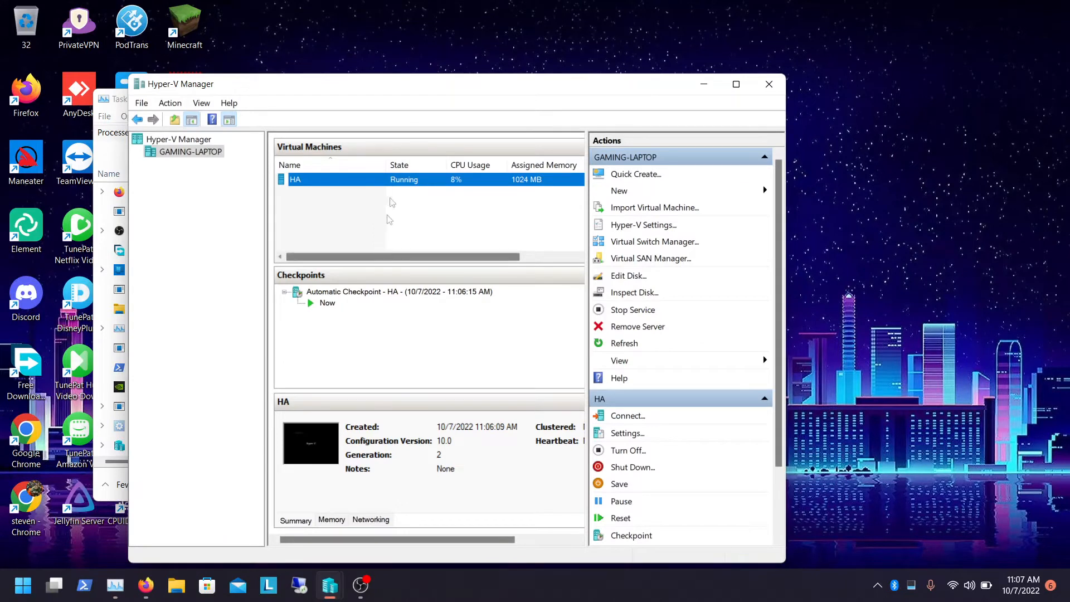
Turn off the HA virtual machine and disable Secure Boot in its security settings
right_click(365, 184)
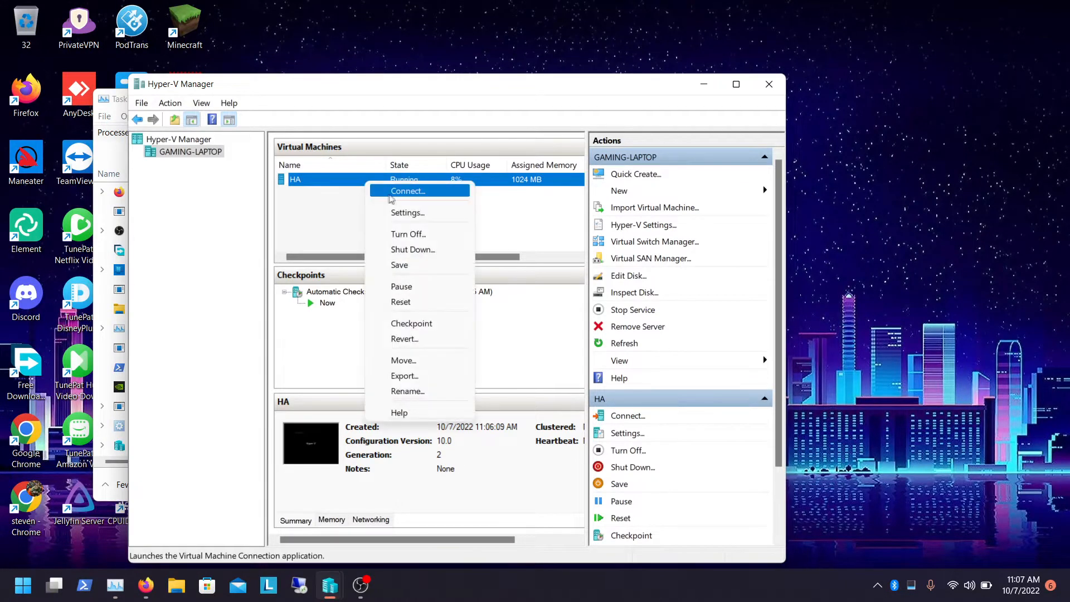
left_click(401, 232)
right_click(367, 186)
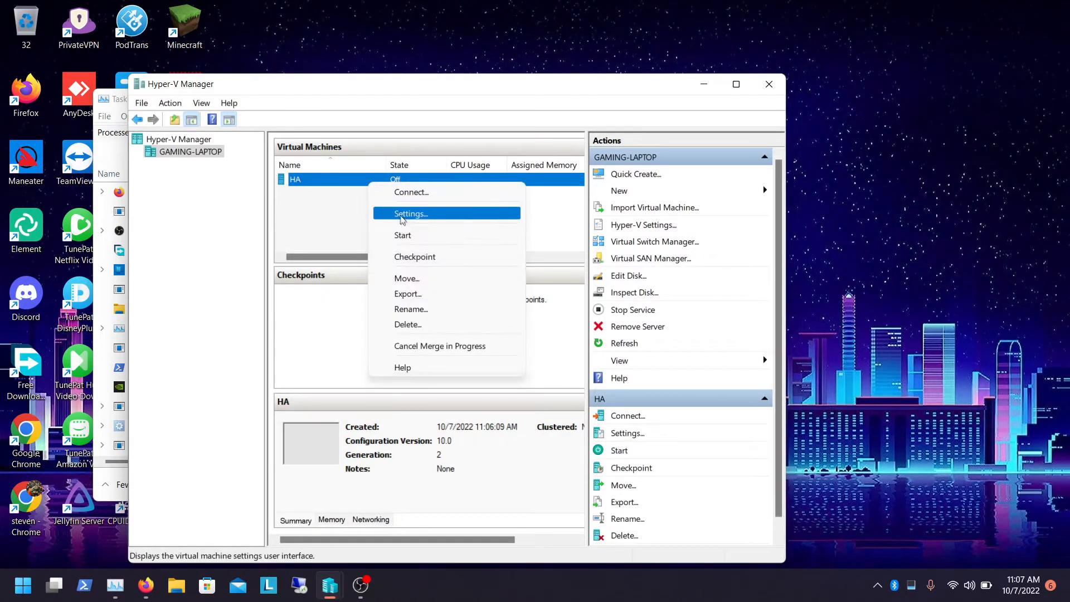
left_click(403, 217)
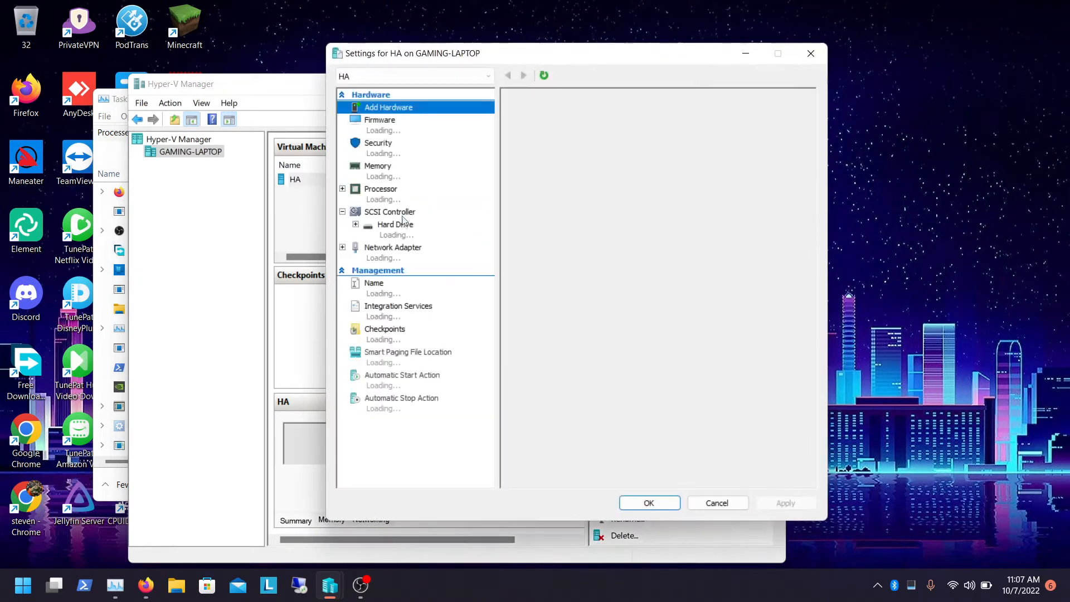
left_click(388, 131)
left_click(386, 145)
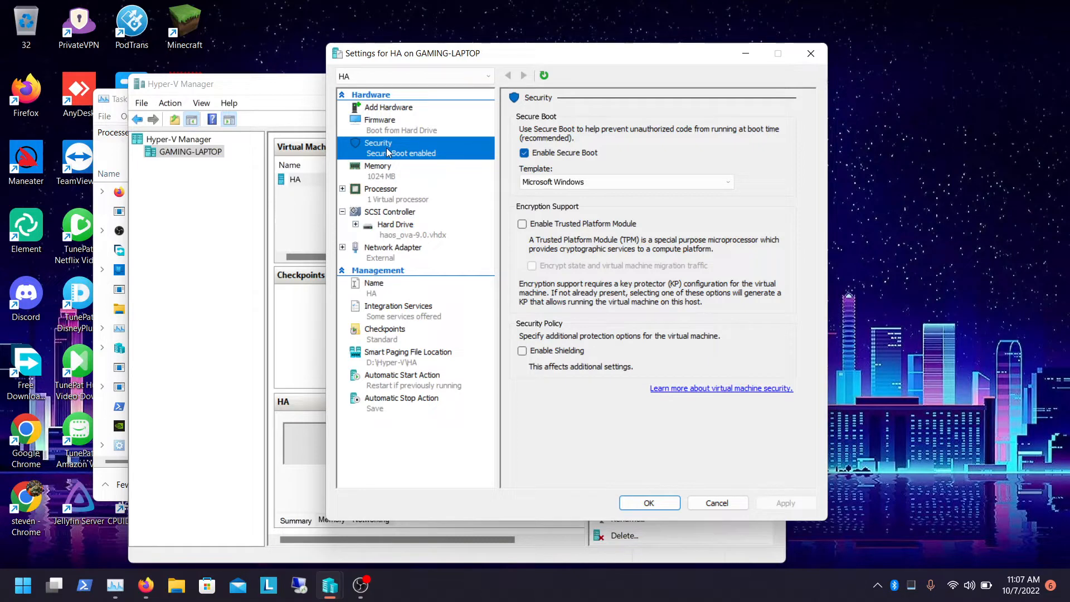
left_click(559, 154)
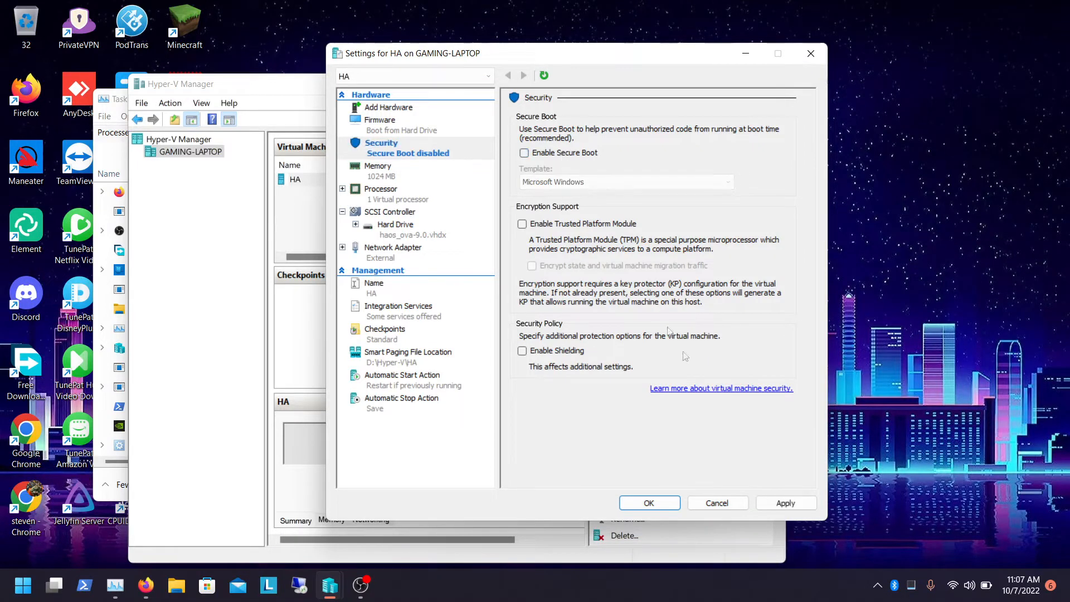
left_click(779, 503)
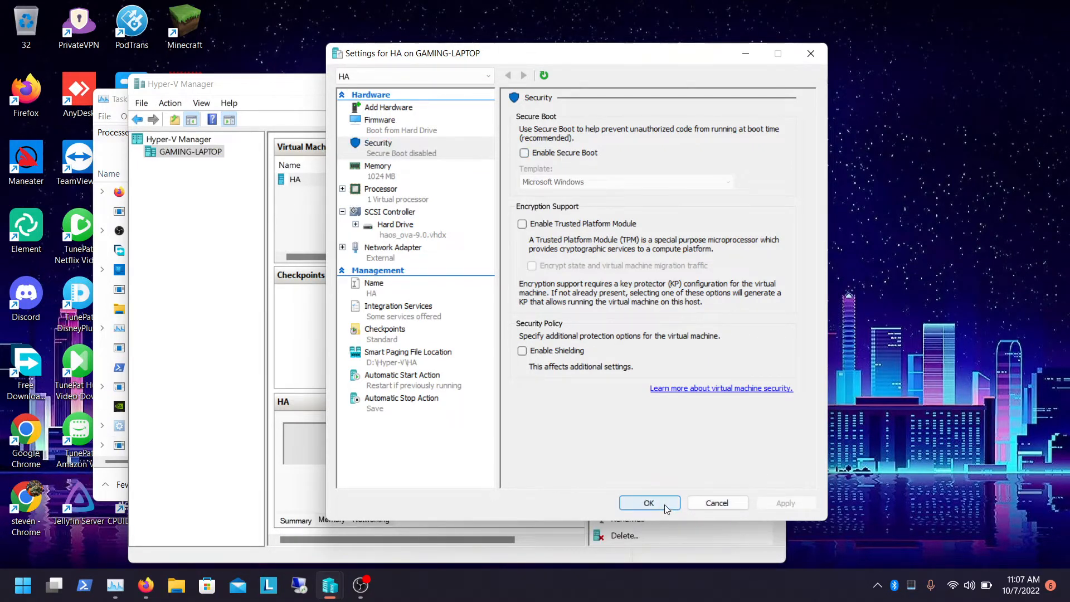
left_click(664, 504)
Start the HA virtual machine and open its console in full screen to read the boot output
right_click(382, 183)
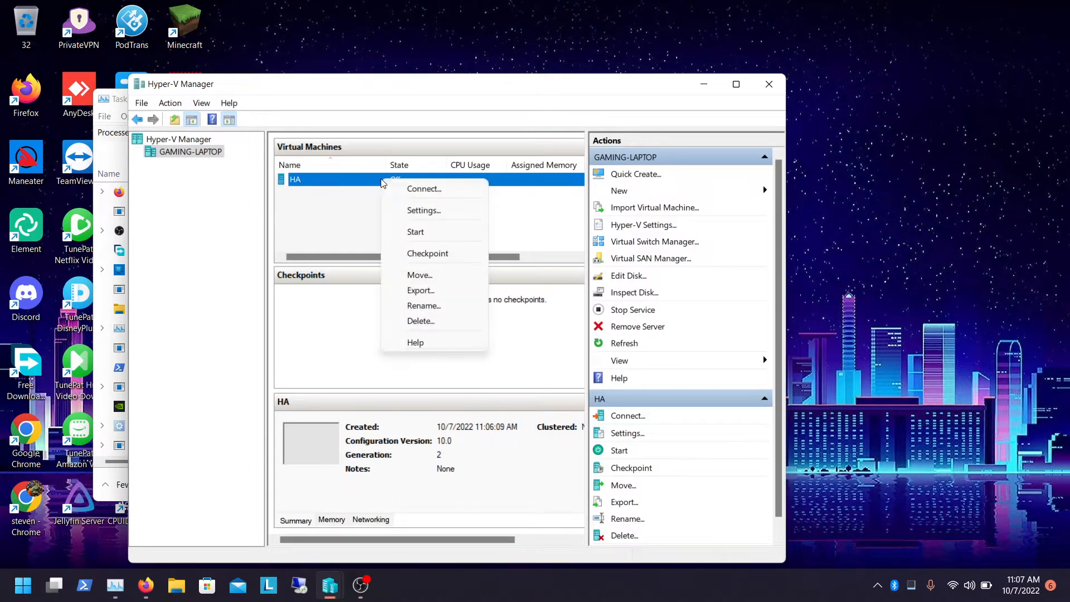
left_click(415, 232)
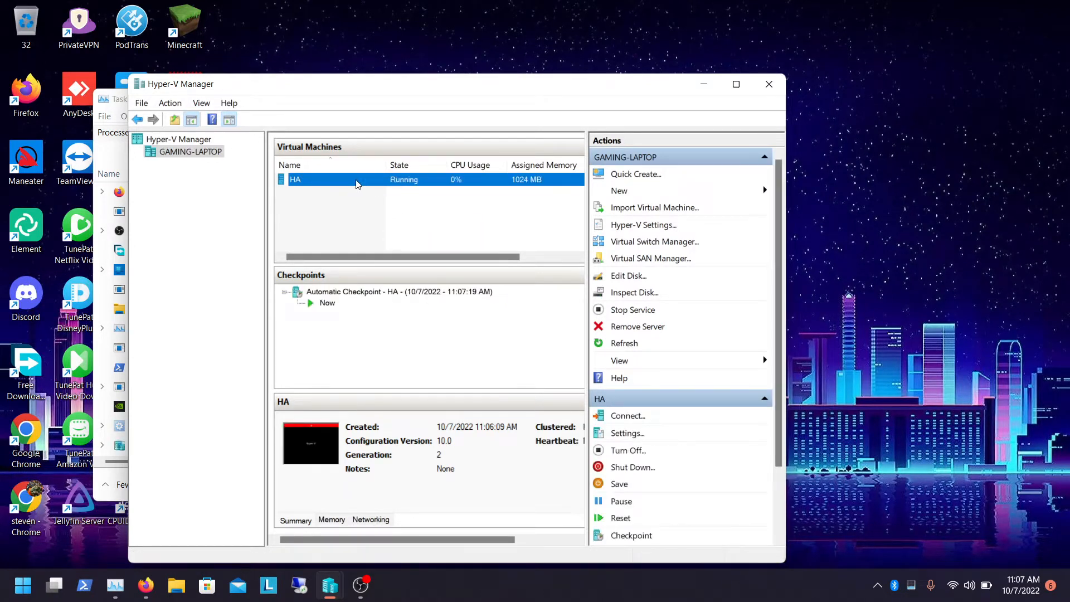
double_click(357, 180)
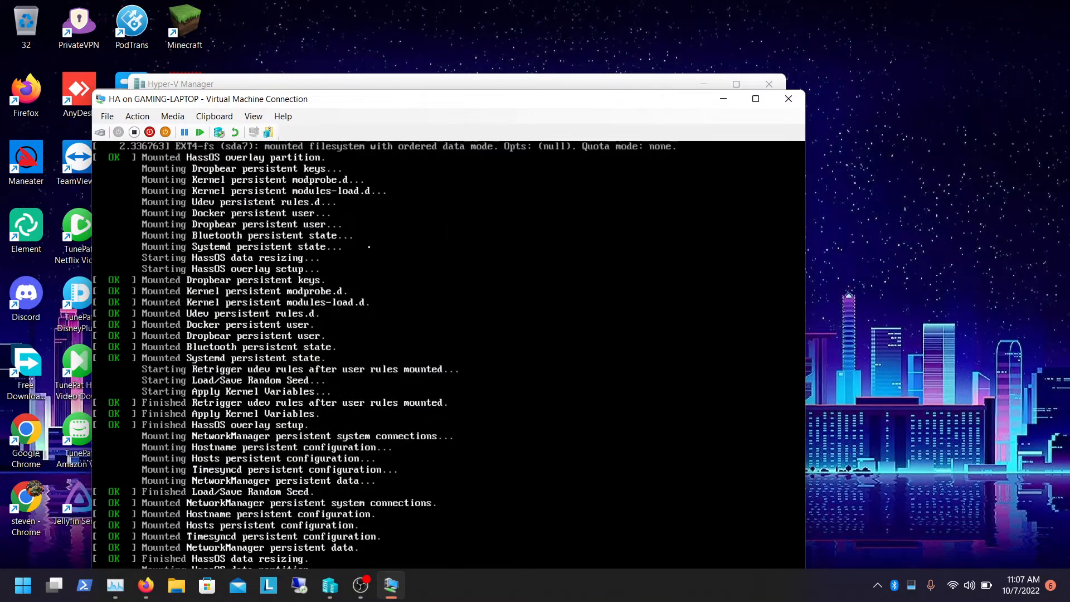
left_click(755, 99)
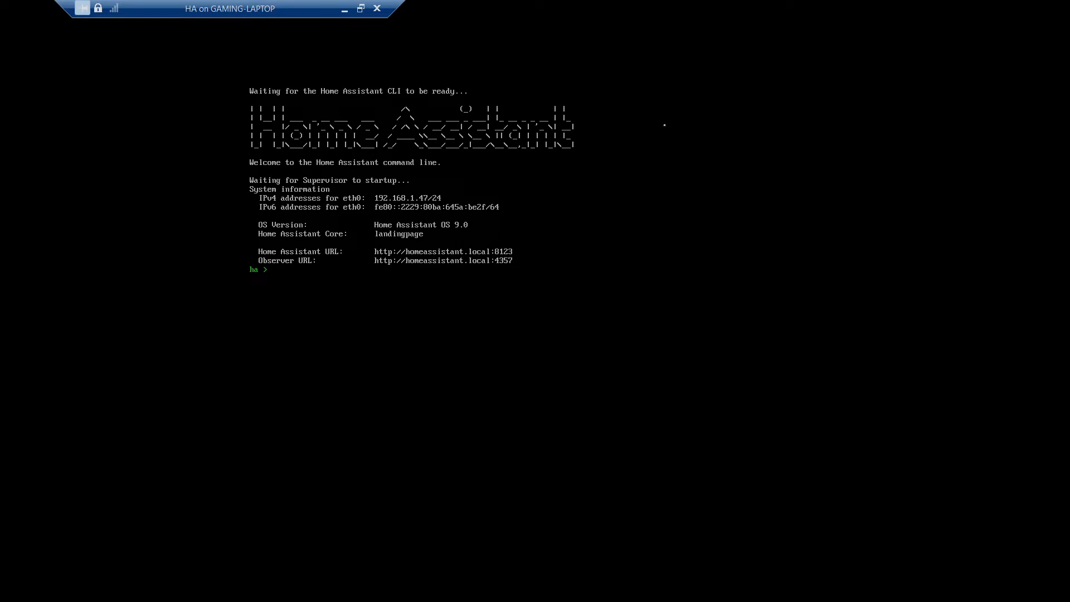
left_click(343, 9)
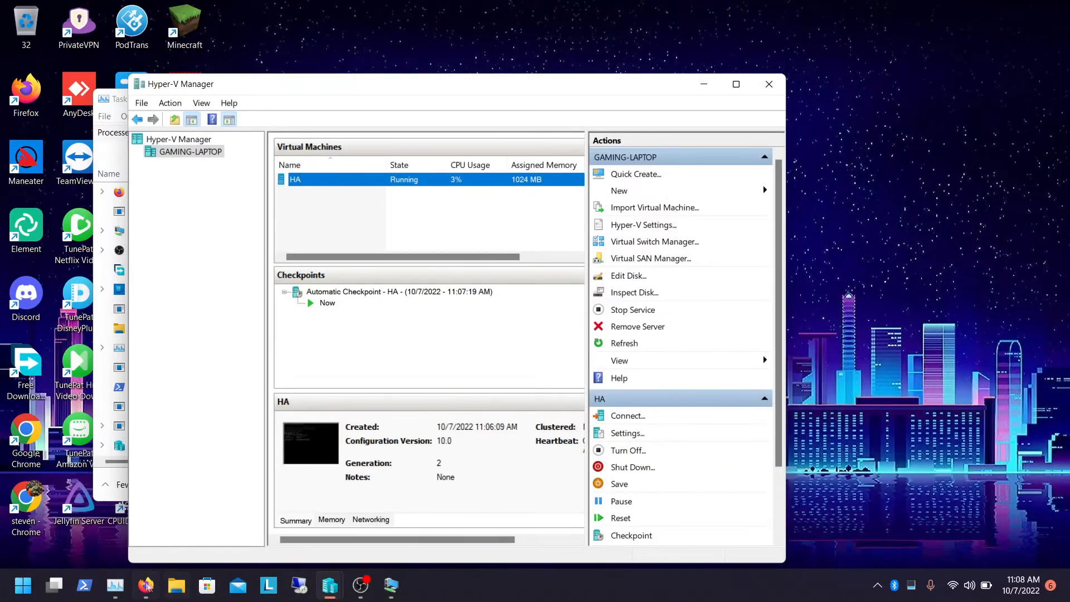
Try to open 192.168.1.47 in a new browser tab
left_click(145, 584)
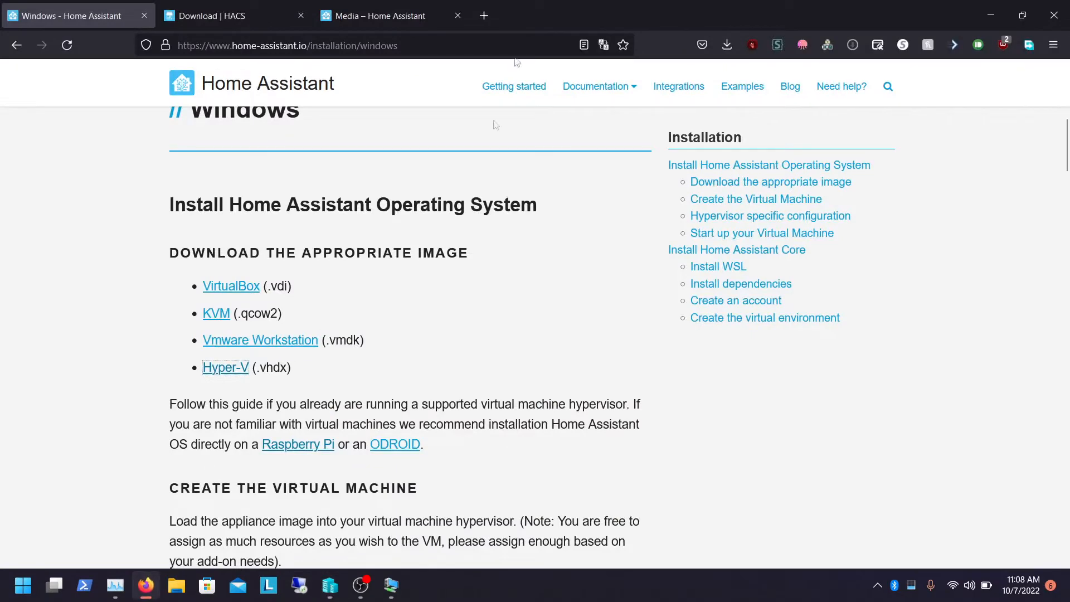
left_click(483, 15)
type("192.168.1.47")
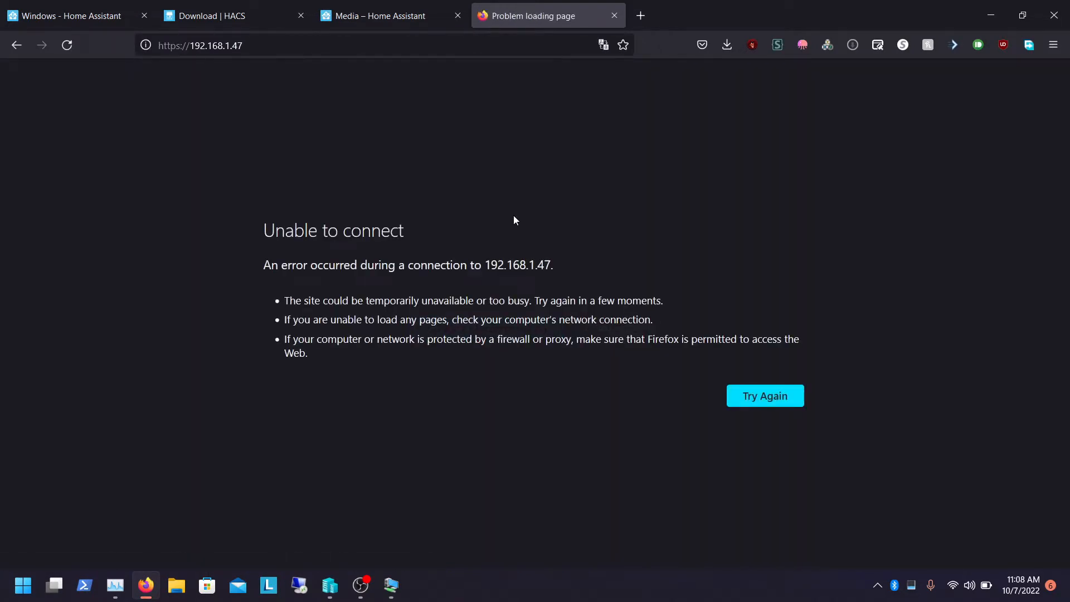
left_click(283, 40)
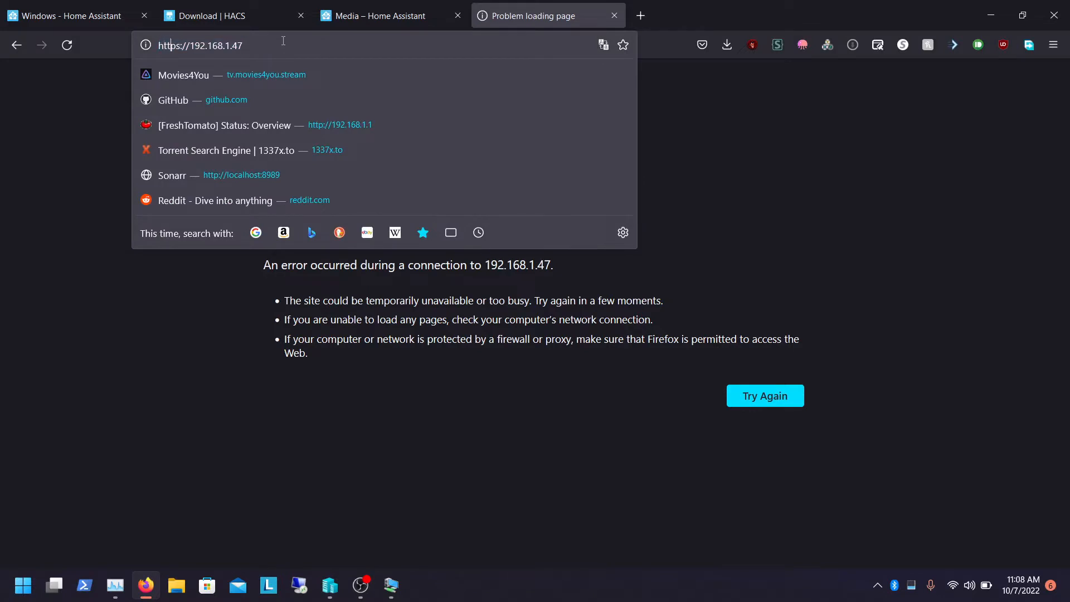
key("Return")
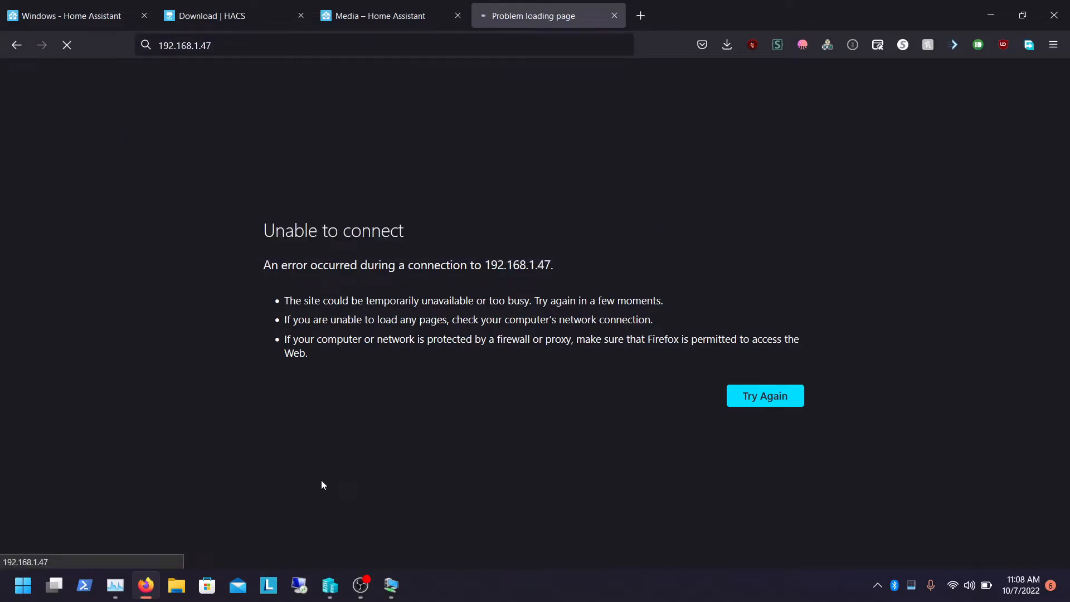
left_click(991, 16)
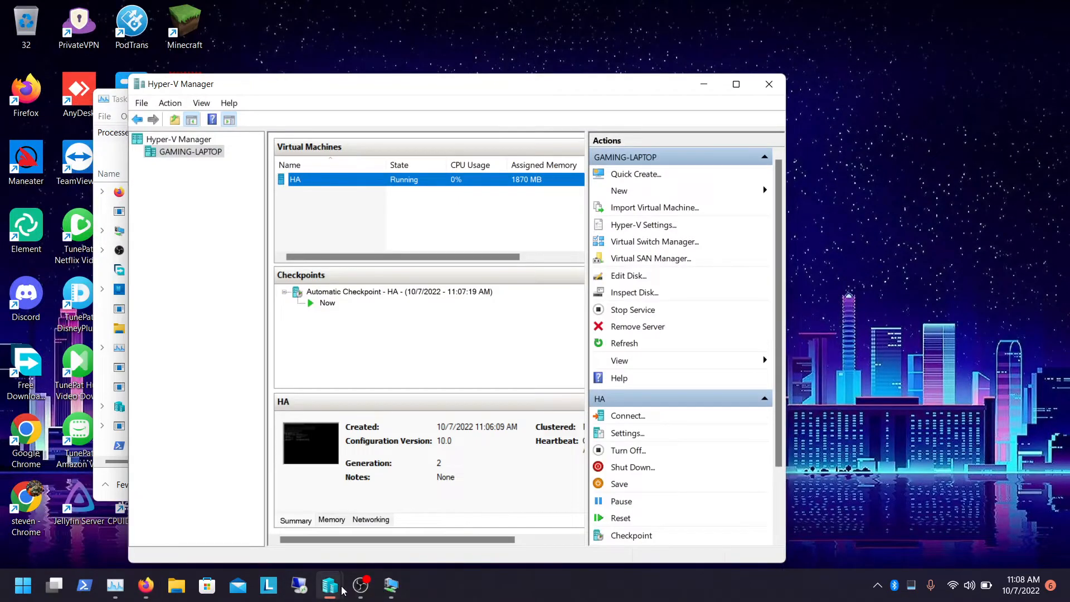
Check the VM console for the Home Assistant URL and return to the browser
left_click(391, 586)
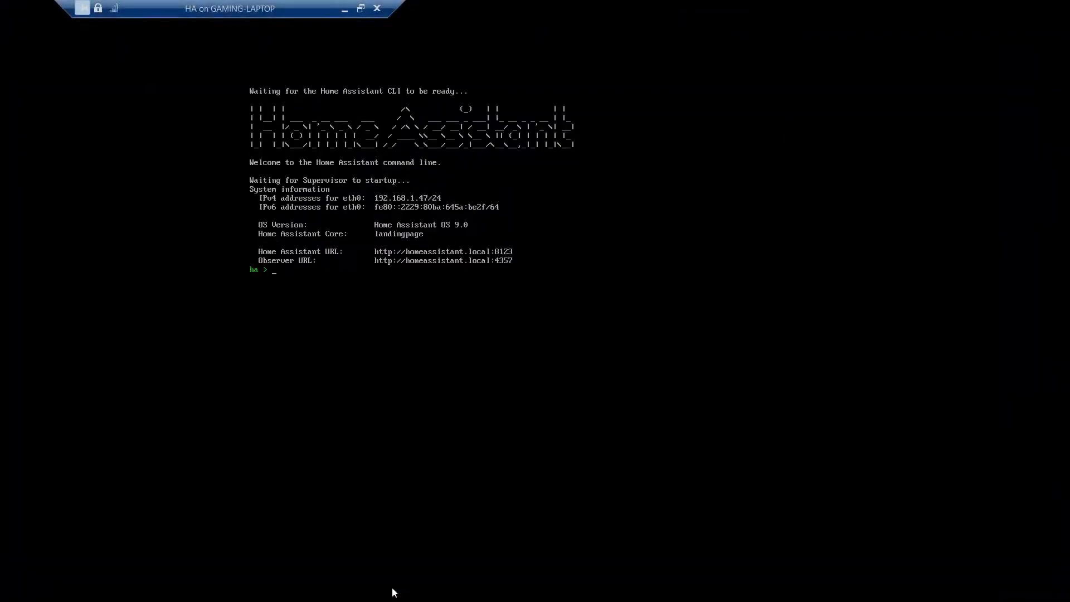
left_click(358, 8)
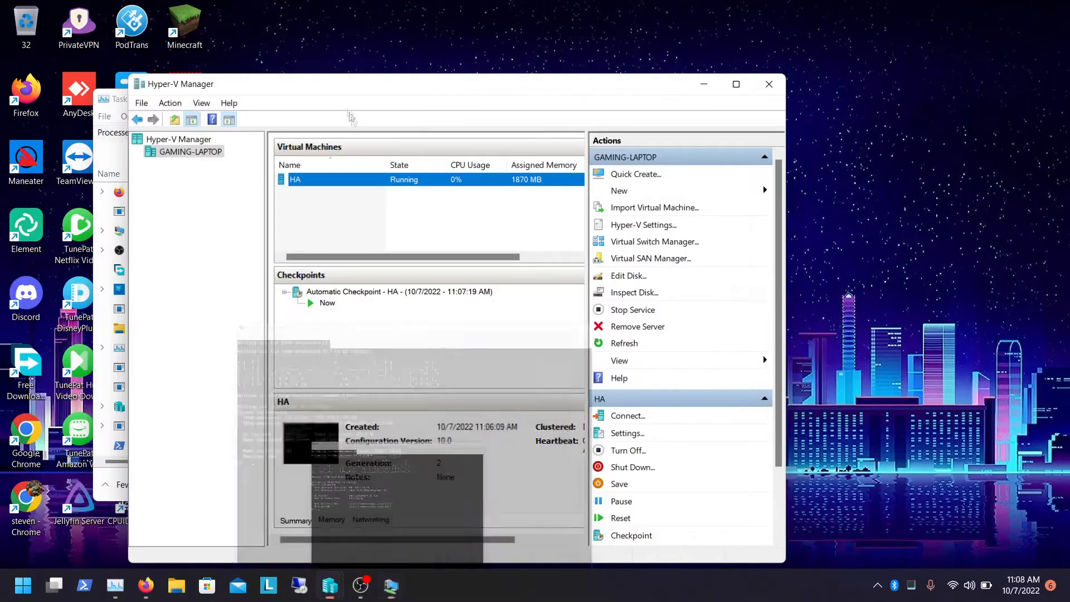
left_click(157, 589)
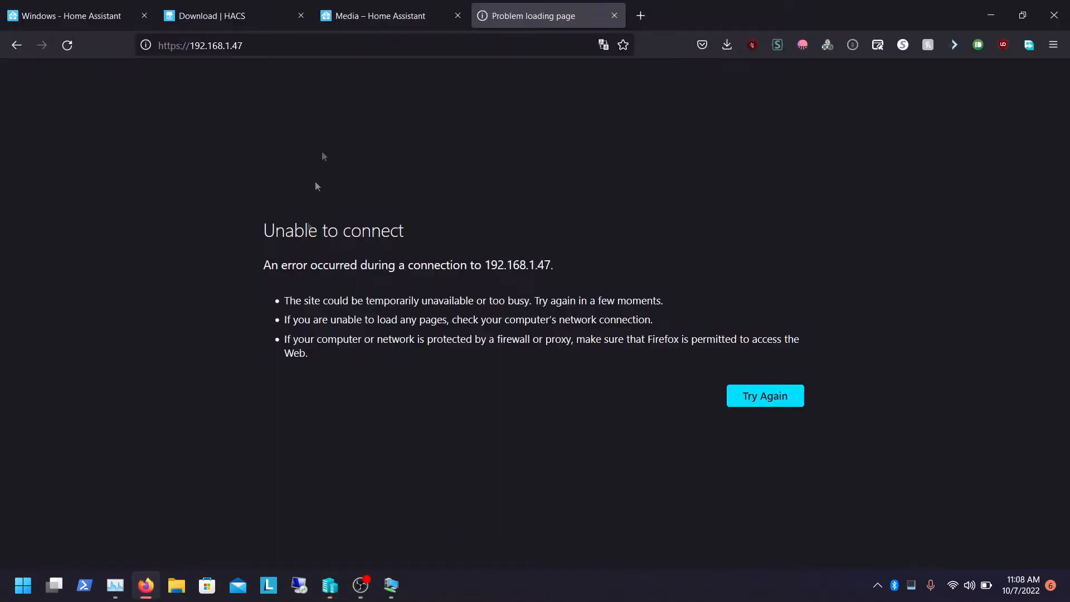
left_click(298, 44)
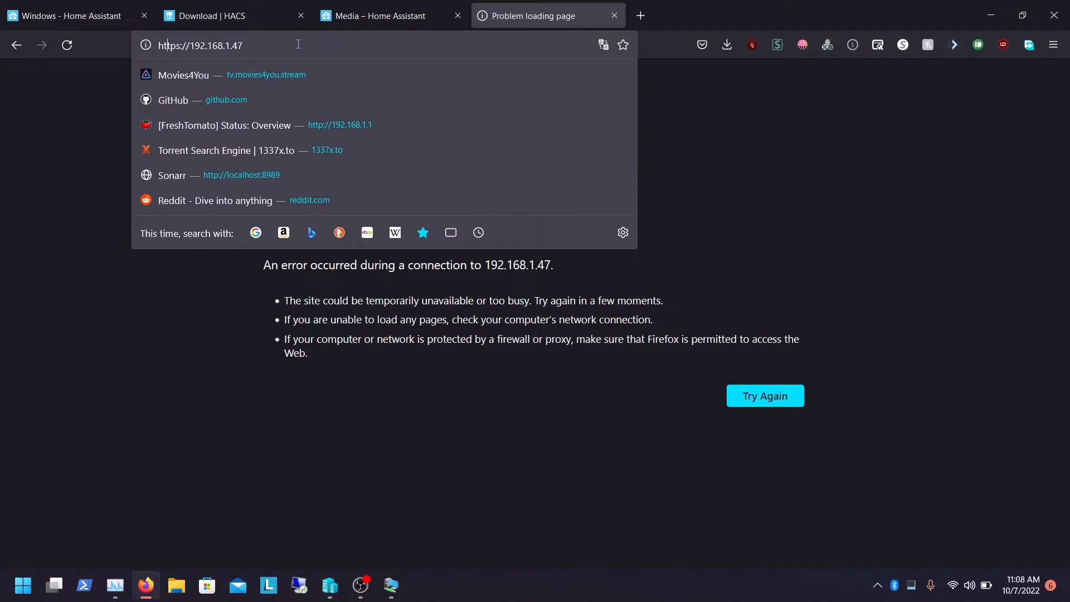
key("BackSpace")
type(":812")
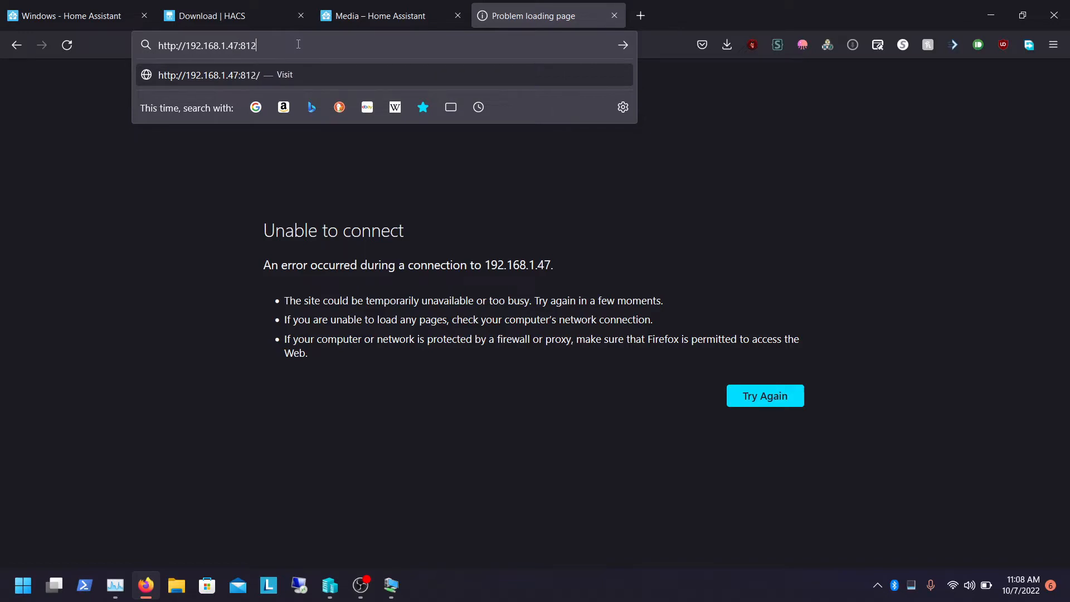
type(":8123")
key("Return")
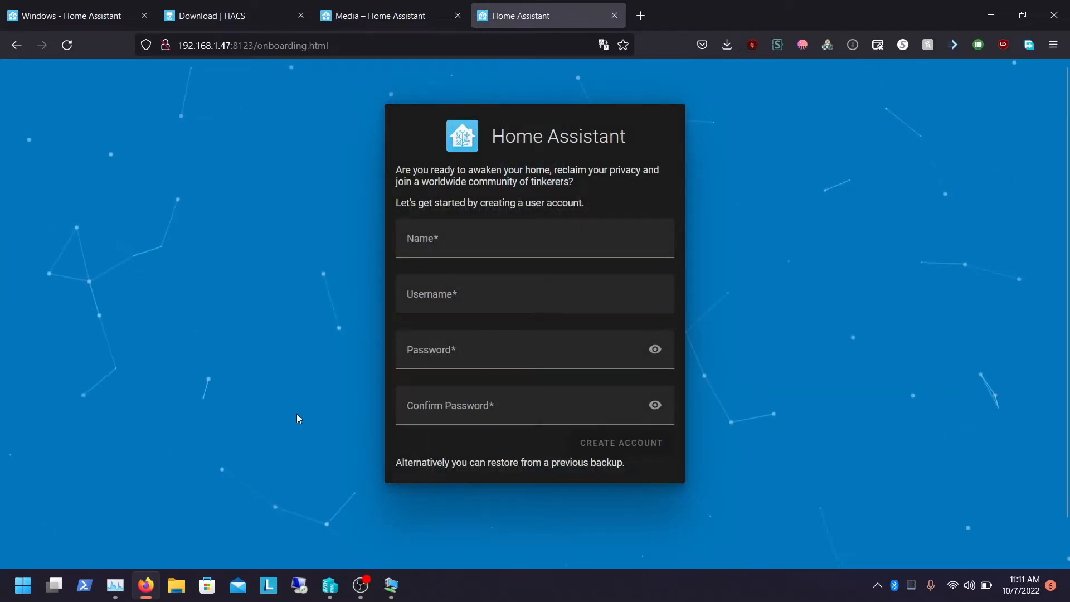
Enter the account owner's name in the onboarding Name field
left_click(462, 239)
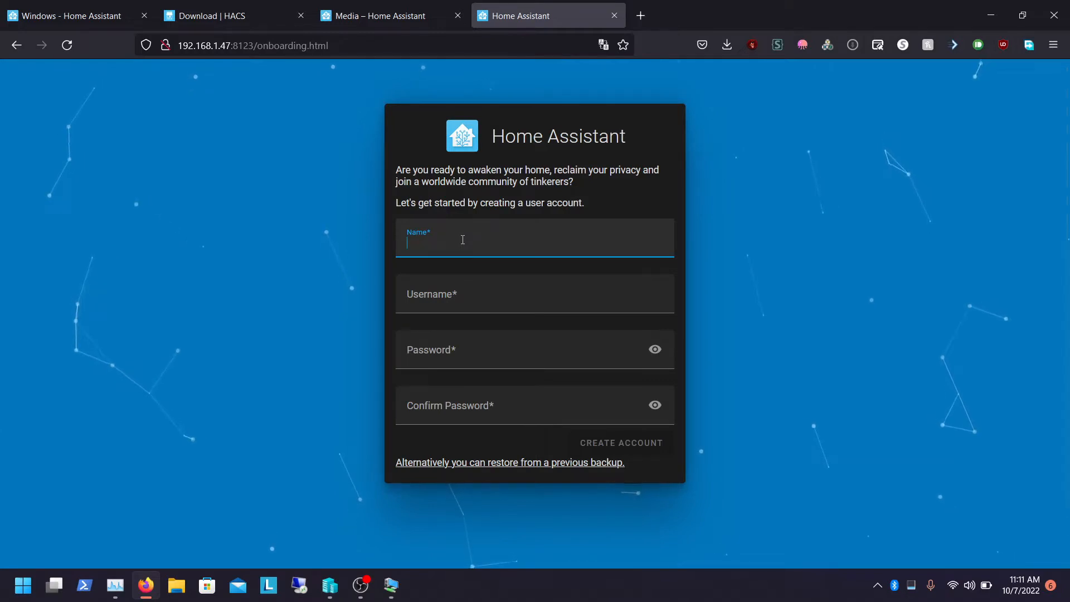
key("Caps_Lock")
type("D")
key("Caps_Lock")
type("emon")
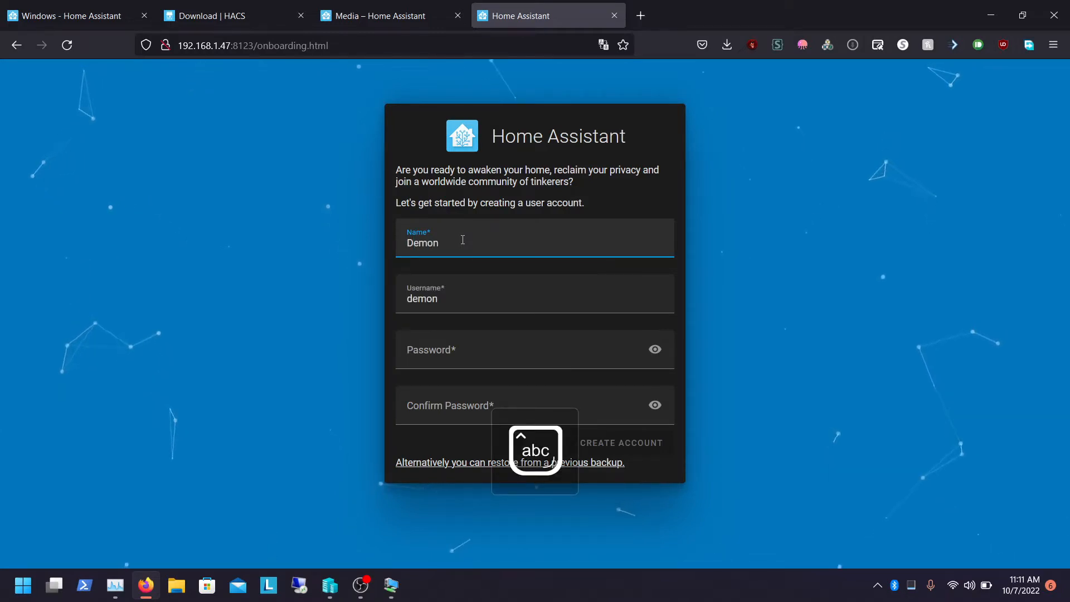
key("Caps_Lock")
type("W")
key("Caps_Lock")
type("arriot")
key("Caps_Lock")
key("Caps_Lock")
key("BackSpace")
type("rTech")
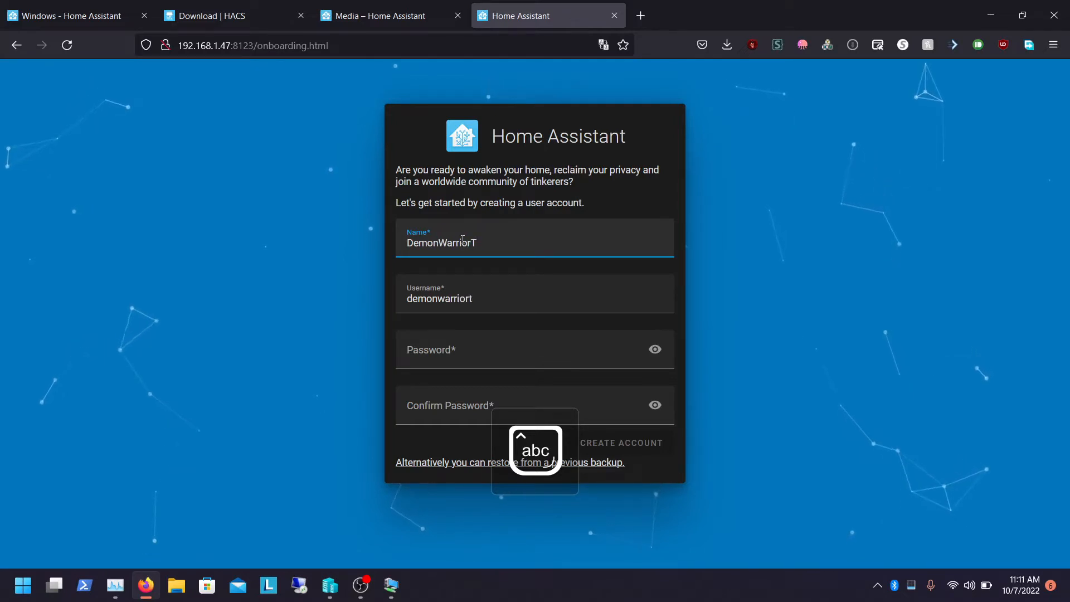
Enter and confirm the account password and create the Home Assistant user account
key("Tab")
key("Tab")
key("Caps_Lock")
type("•")
key("Caps_Lock")
type("••••••")
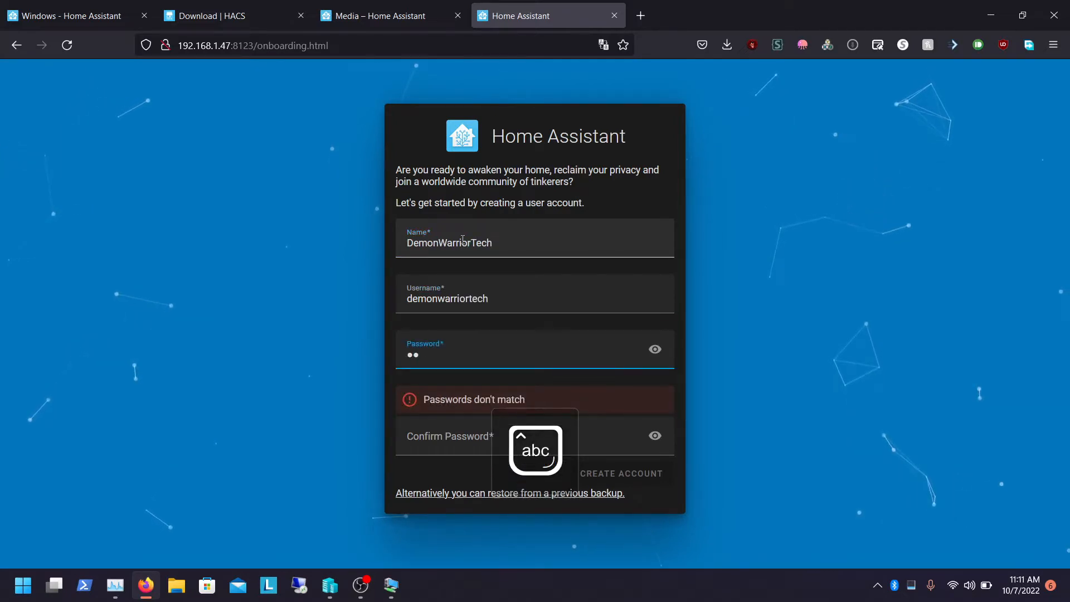
type("••••••")
key("Tab")
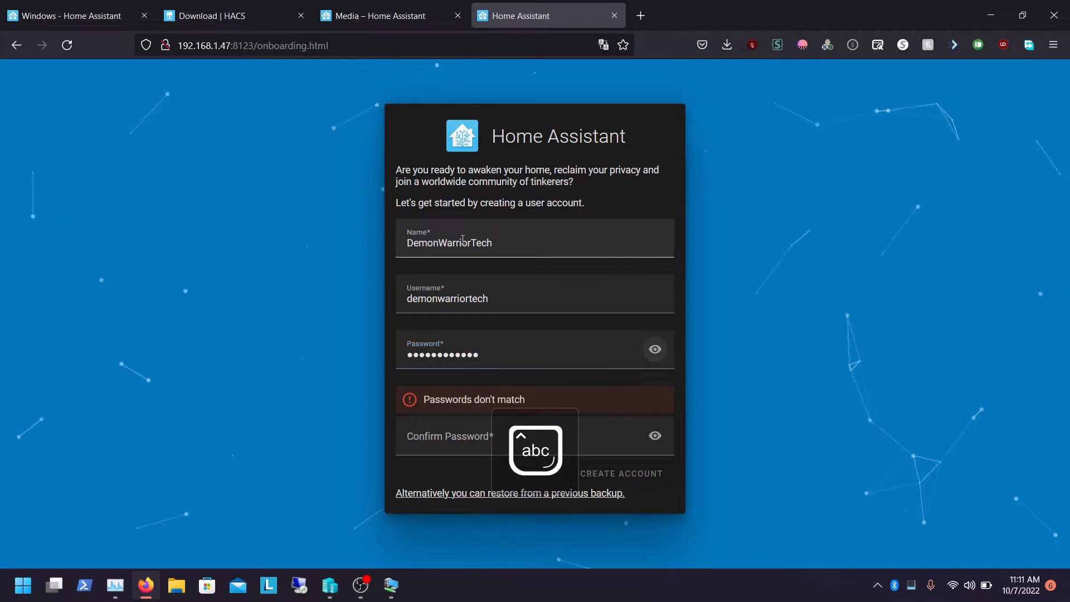
key("Caps_Lock")
type("•")
key("Caps_Lock")
type("•••••••••••")
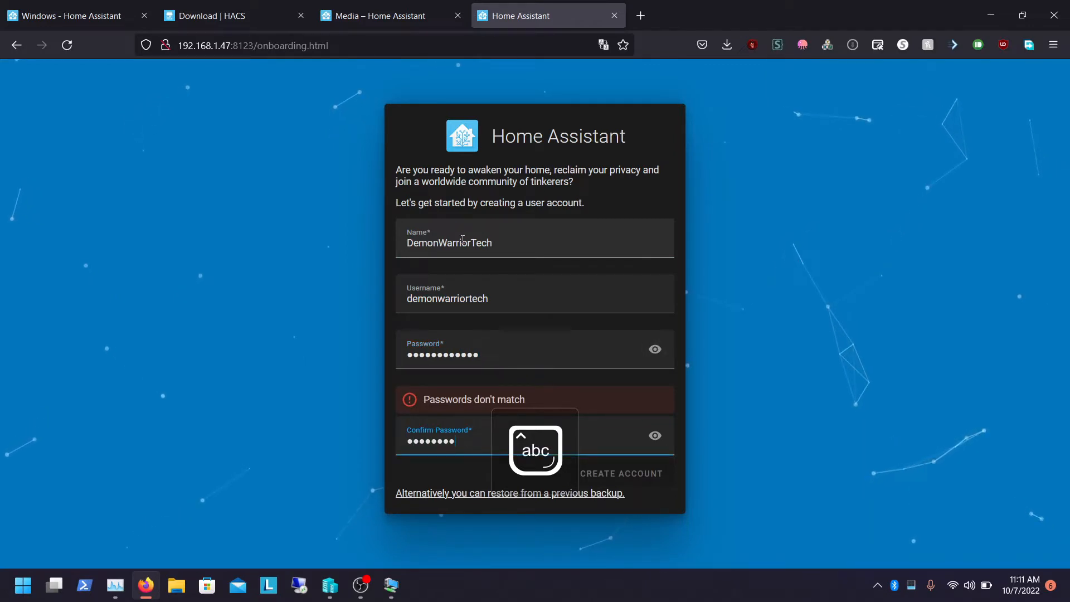
type("•")
left_click(632, 443)
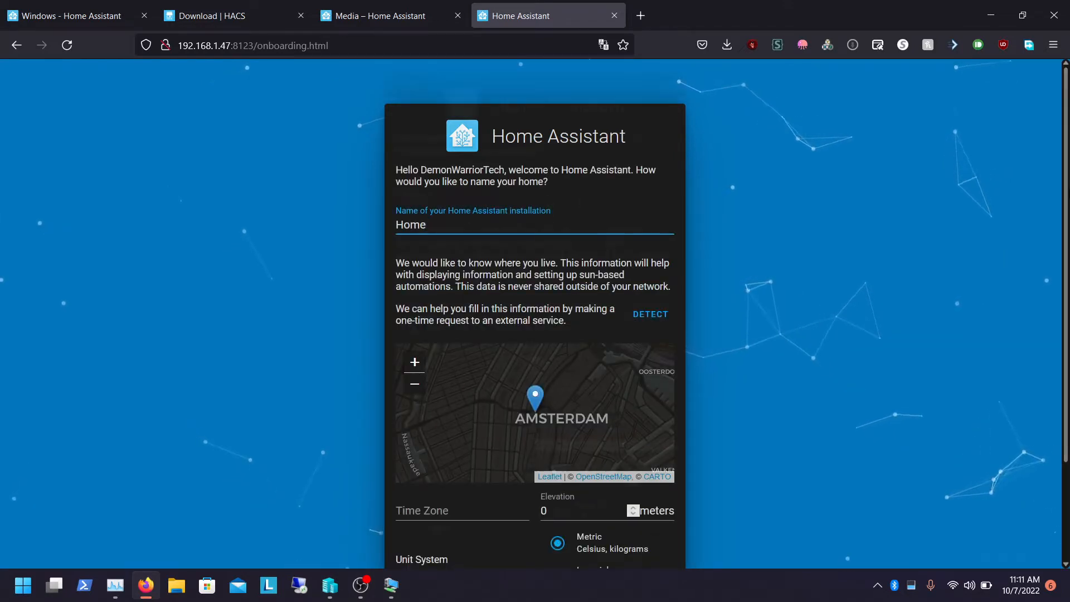
scroll(648, 368, "down", 2)
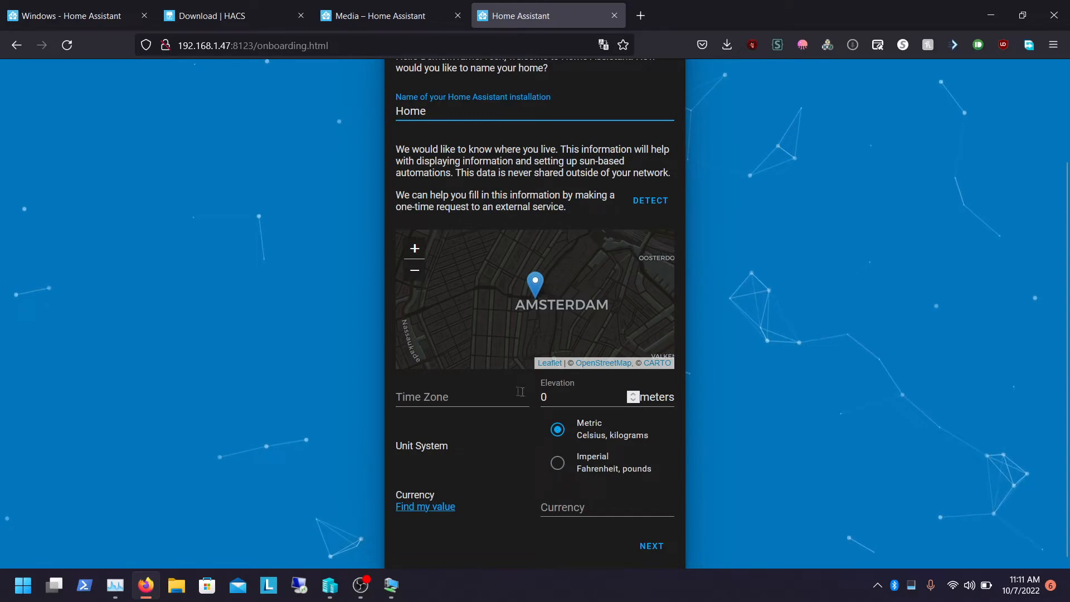
Detect the home's location, time zone and units automatically, then continue past the analytics sharing options
left_click(648, 201)
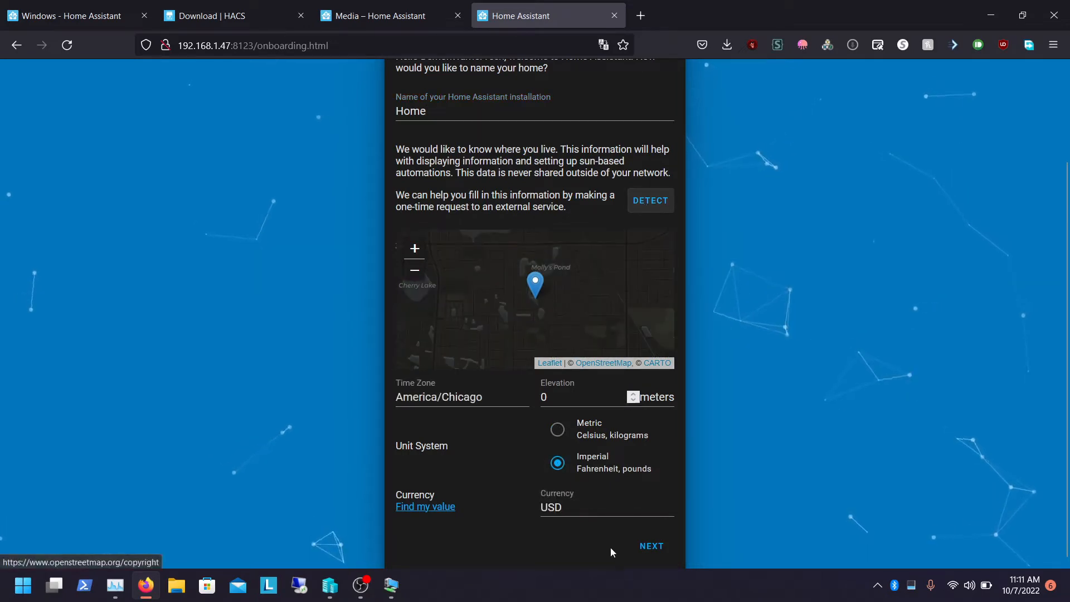
left_click(652, 546)
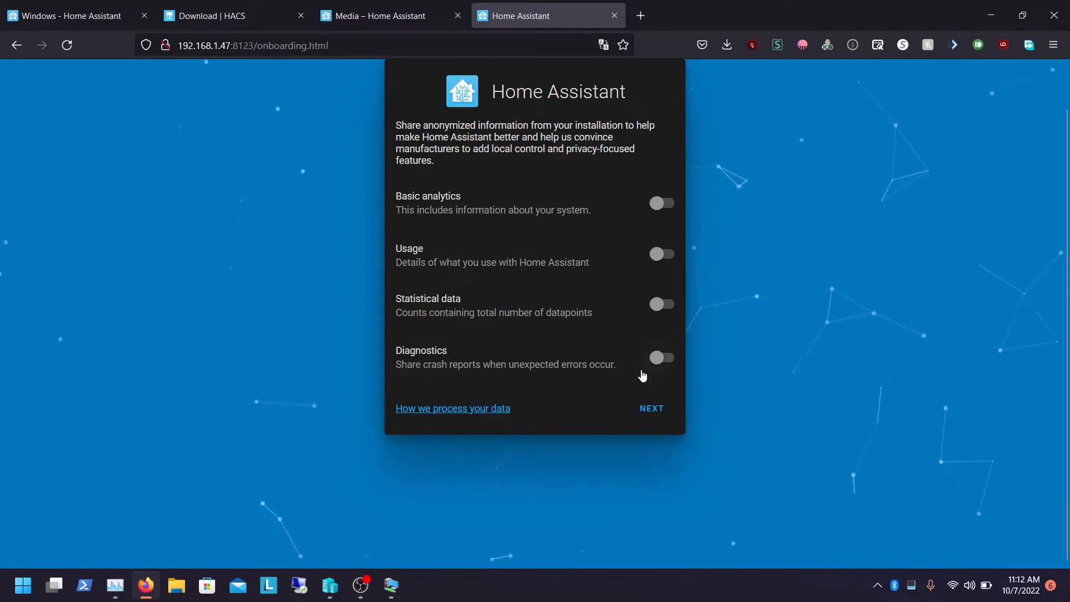
left_click(657, 401)
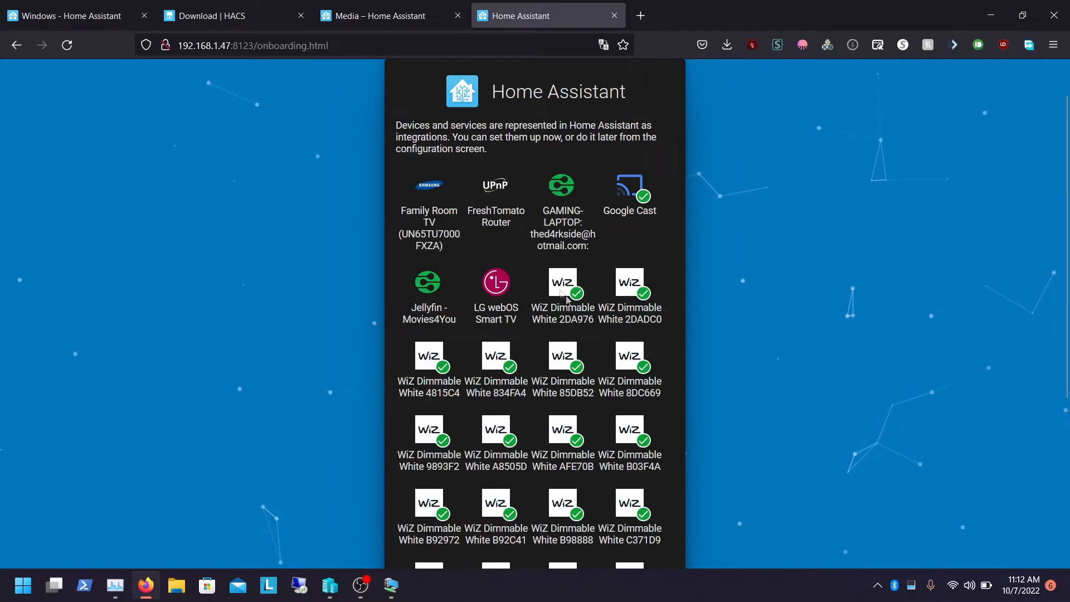
Browse the list of discovered devices and integrations and open the More option
scroll(891, 204, "down", 5)
scroll(1022, 205, "up", 3)
scroll(1021, 205, "up", 2)
scroll(1028, 207, "down", 6)
scroll(1014, 143, "up", 6)
scroll(1016, 189, "down", 6)
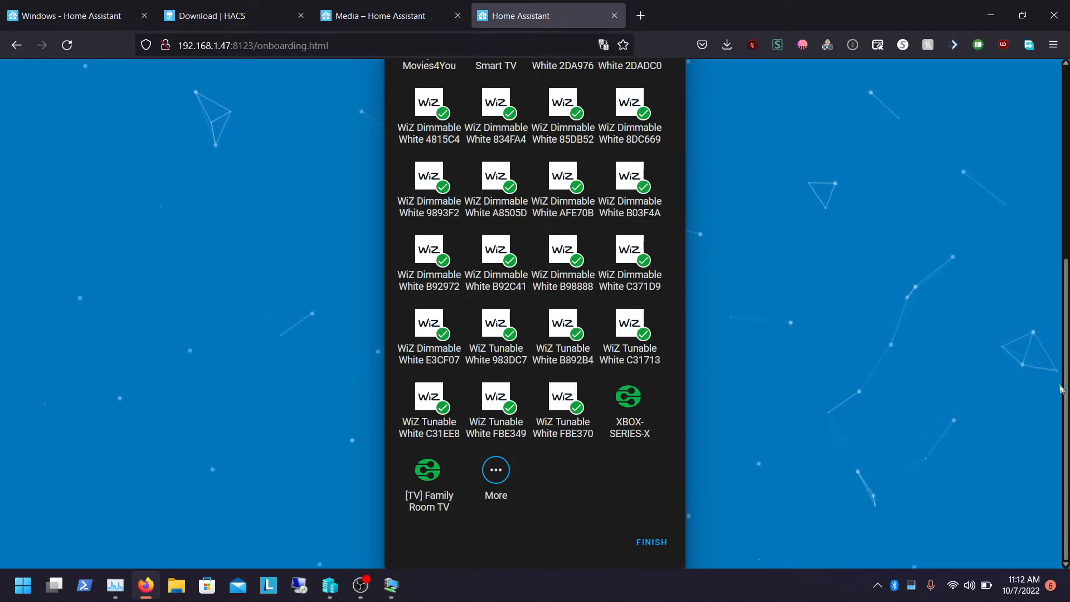
left_click(496, 473)
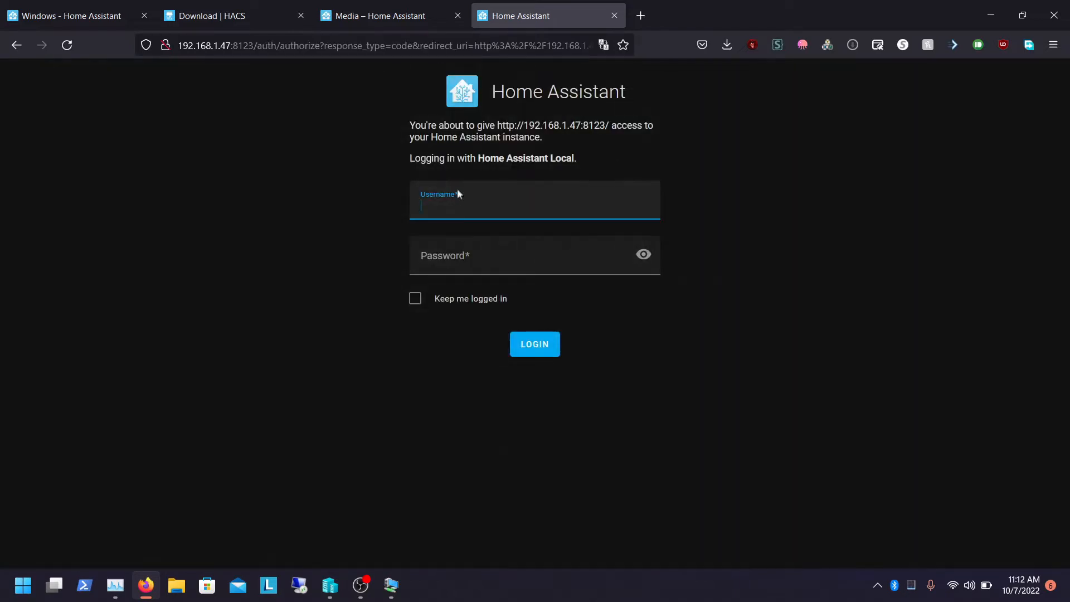
Log in with the account username and password, enabling Keep me logged in
type("DemonWarriorTech")
key("Tab")
key("Caps_Lock")
type("••••")
key("BackSpace")
key("BackSpace")
key("BackSpace")
key("BackSpace")
key("Caps_Lock")
type("••••••••••••")
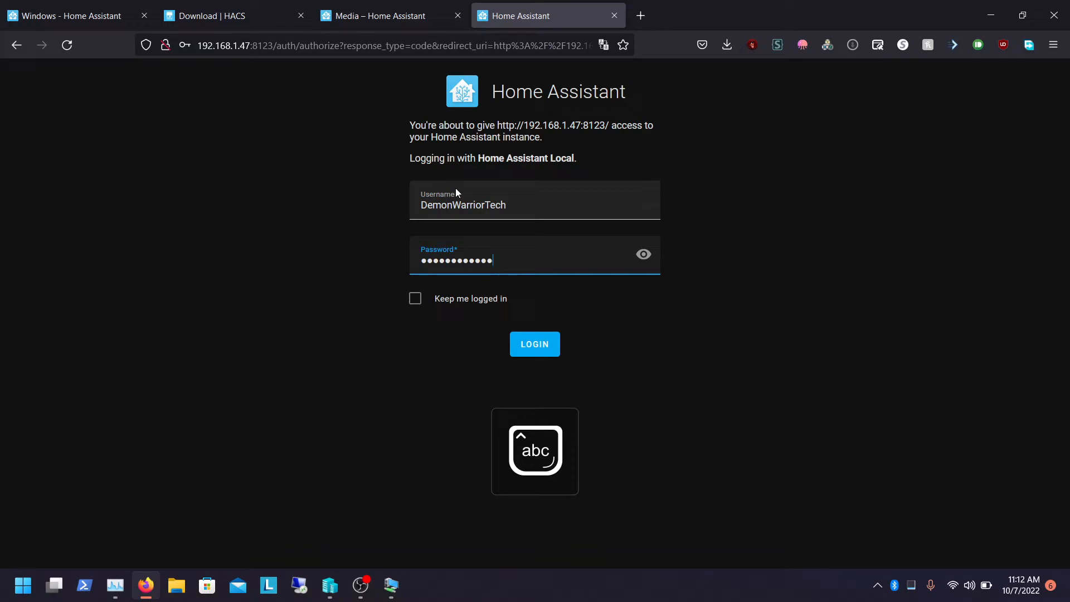
left_click(415, 299)
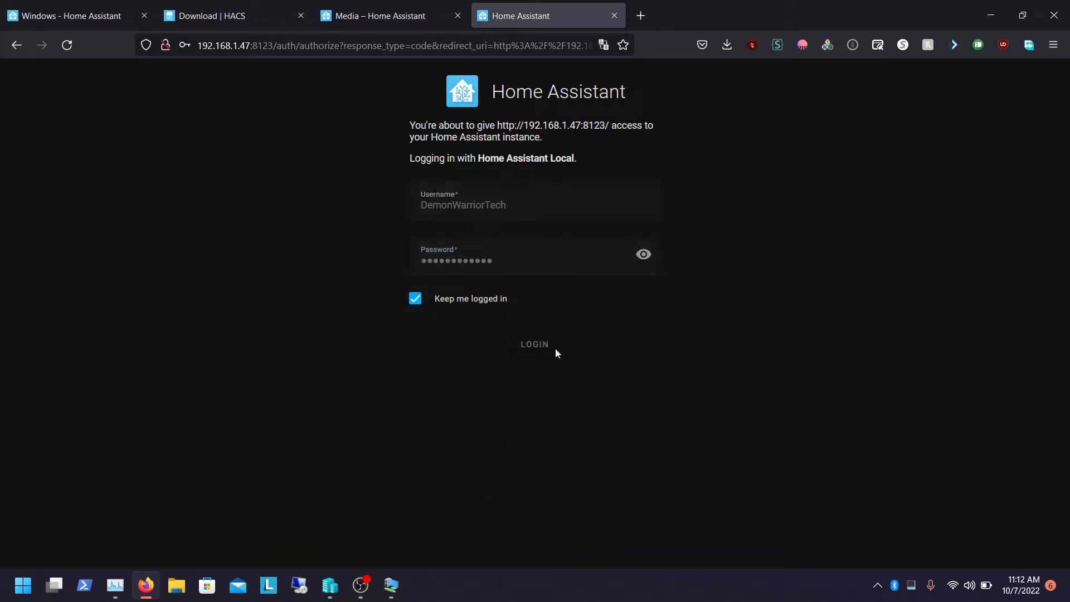
left_click(555, 349)
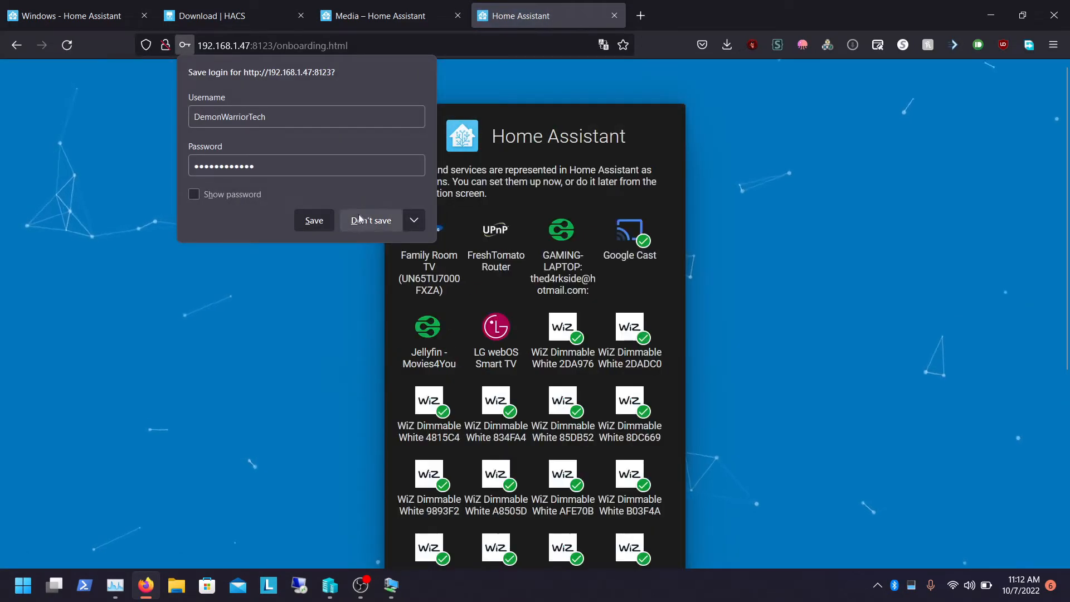
Decline saving the login in the browser and finish the onboarding
left_click(360, 219)
scroll(643, 474, "down", 5)
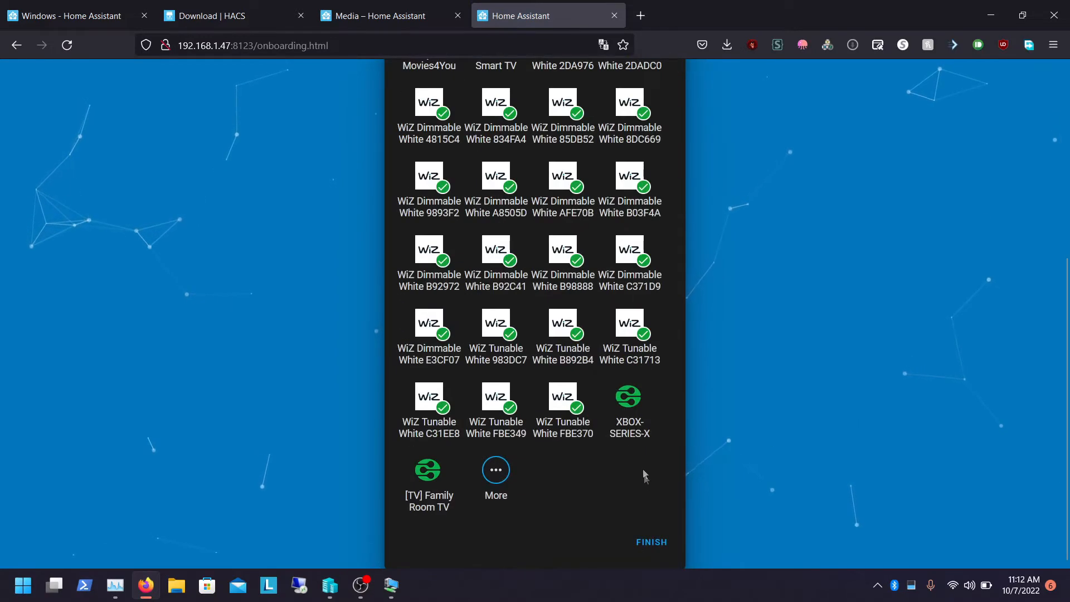
left_click(651, 541)
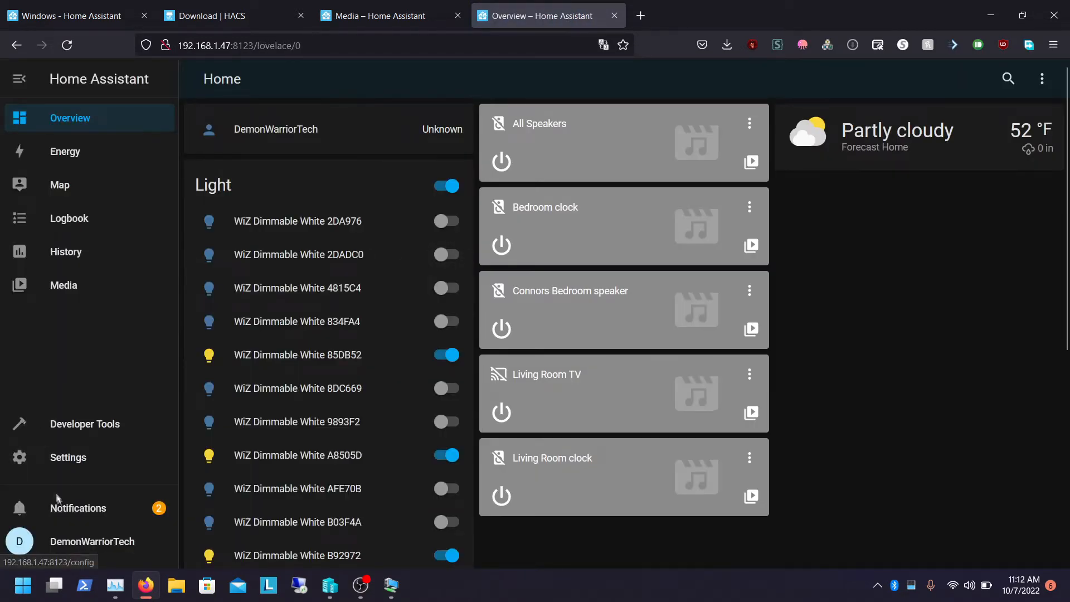
Open the notifications panel and close it again
left_click(60, 505)
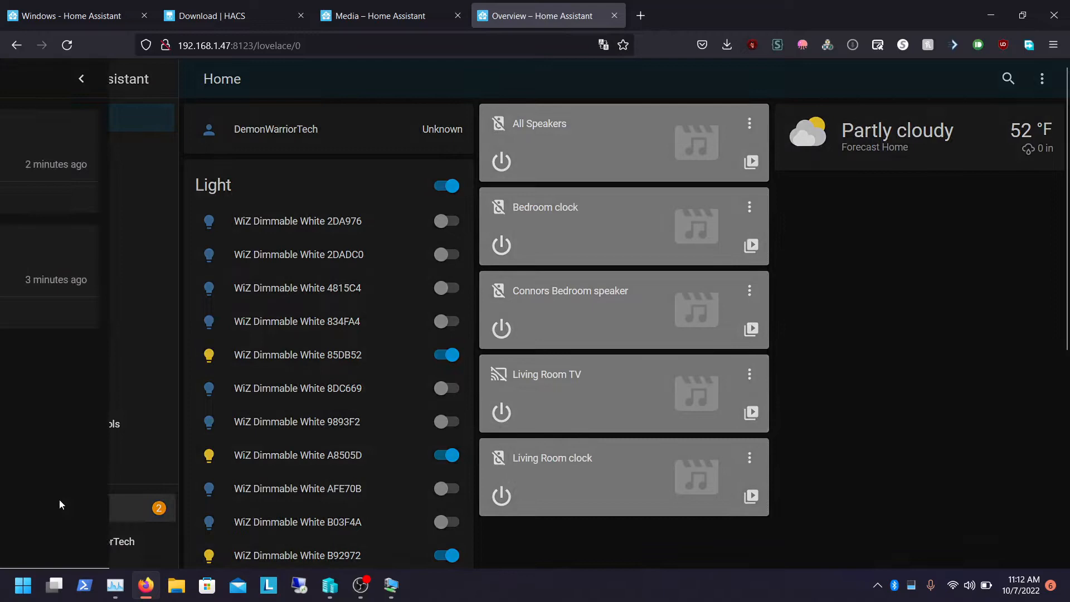
left_click(314, 85)
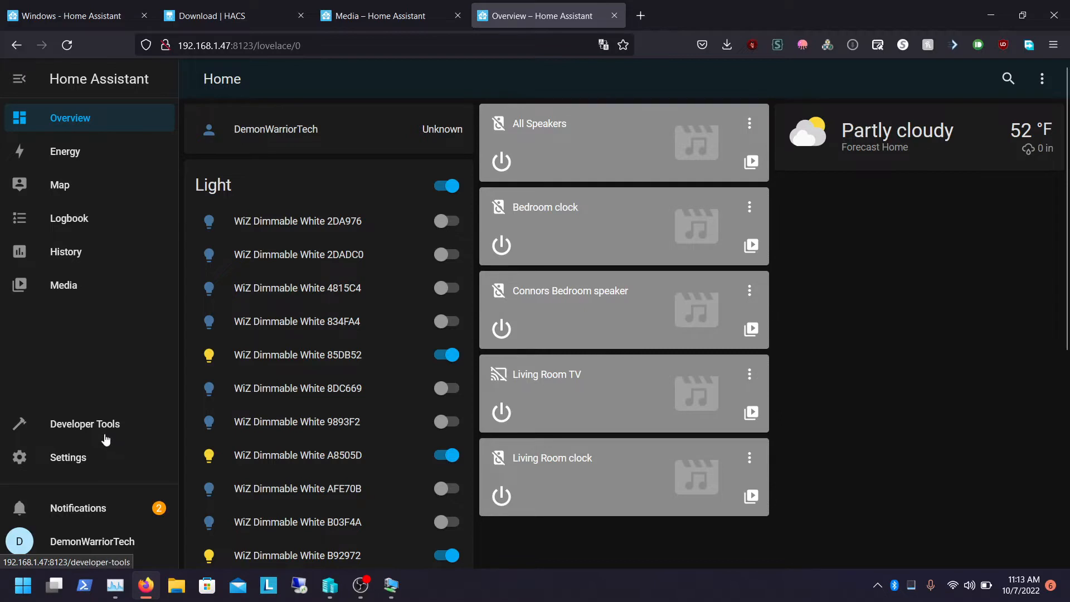
Open the Add-on Store from the Add-ons section of Settings
left_click(76, 457)
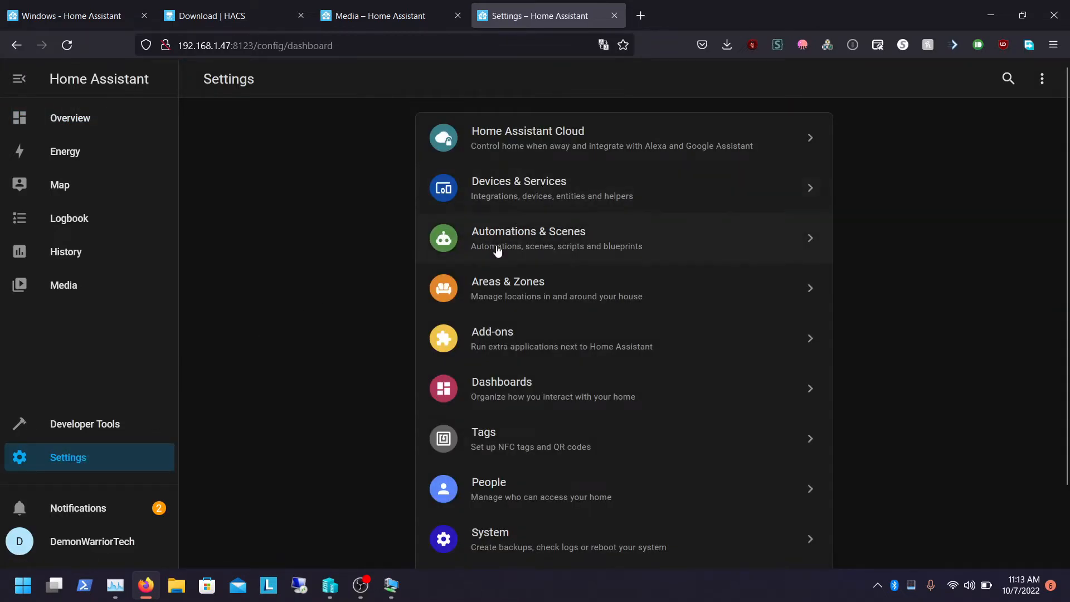
left_click(493, 337)
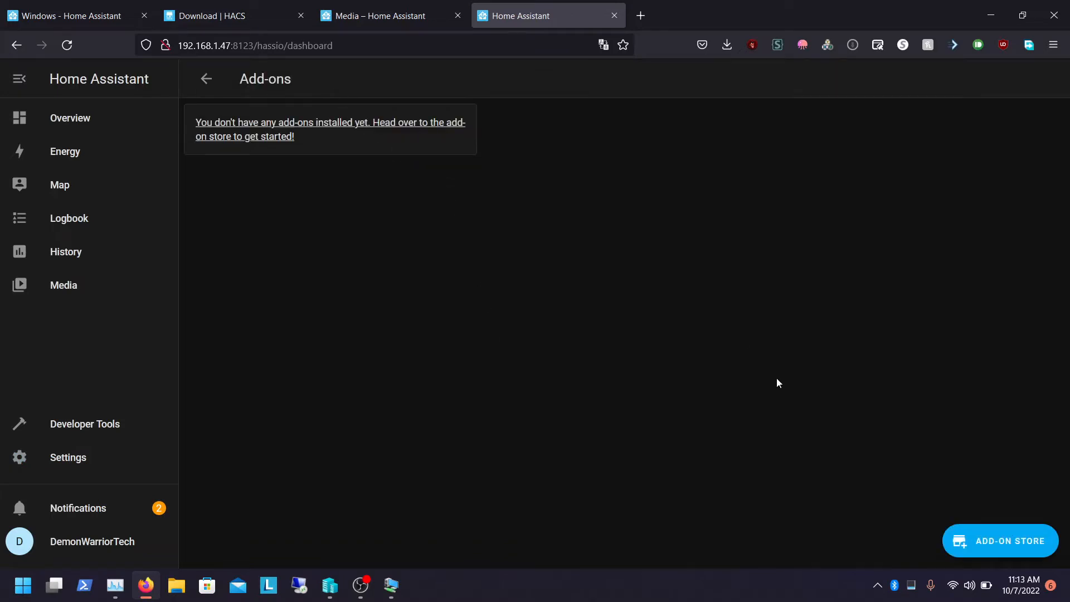
left_click(972, 542)
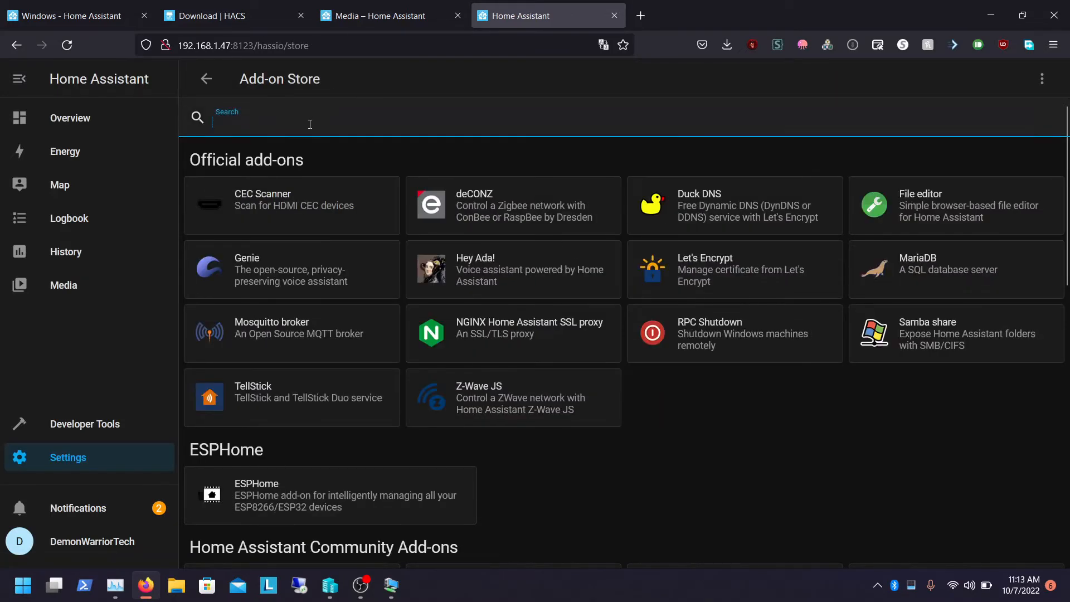
Search the add-on store for sam and install the Samba share add-on
type("smb")
key("BackSpace")
key("BackSpace")
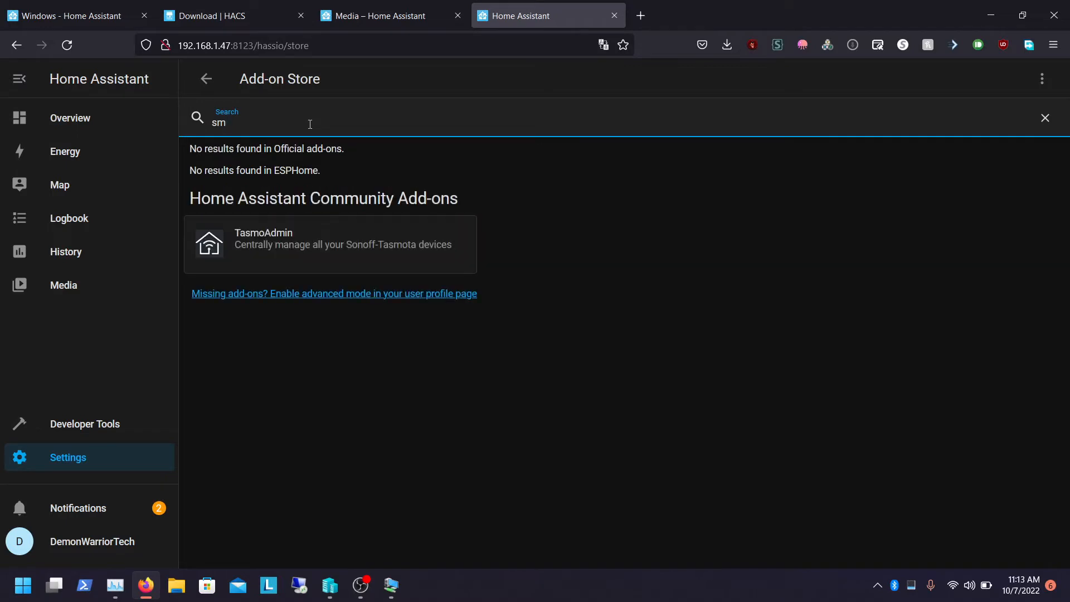
type("am")
left_click(246, 224)
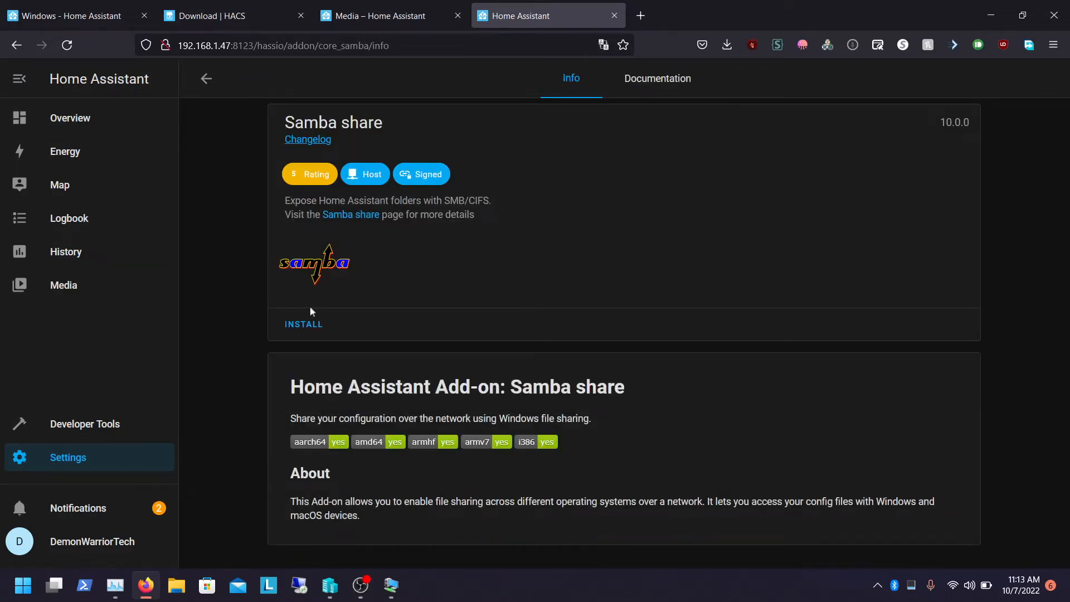
left_click(307, 326)
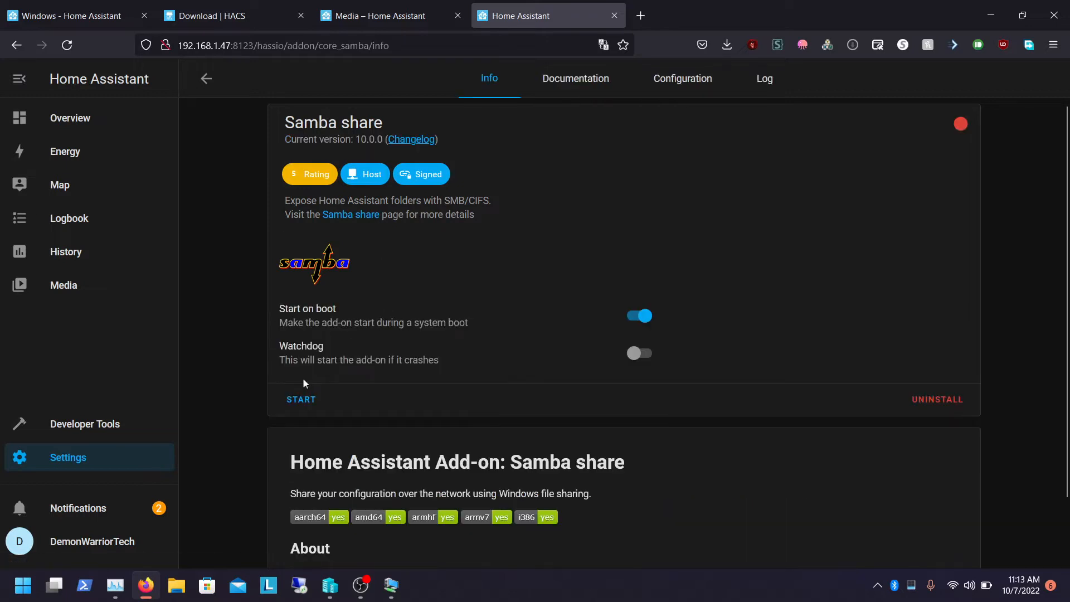
Try to start Samba share, open its configuration, and enter a Samba password
left_click(302, 397)
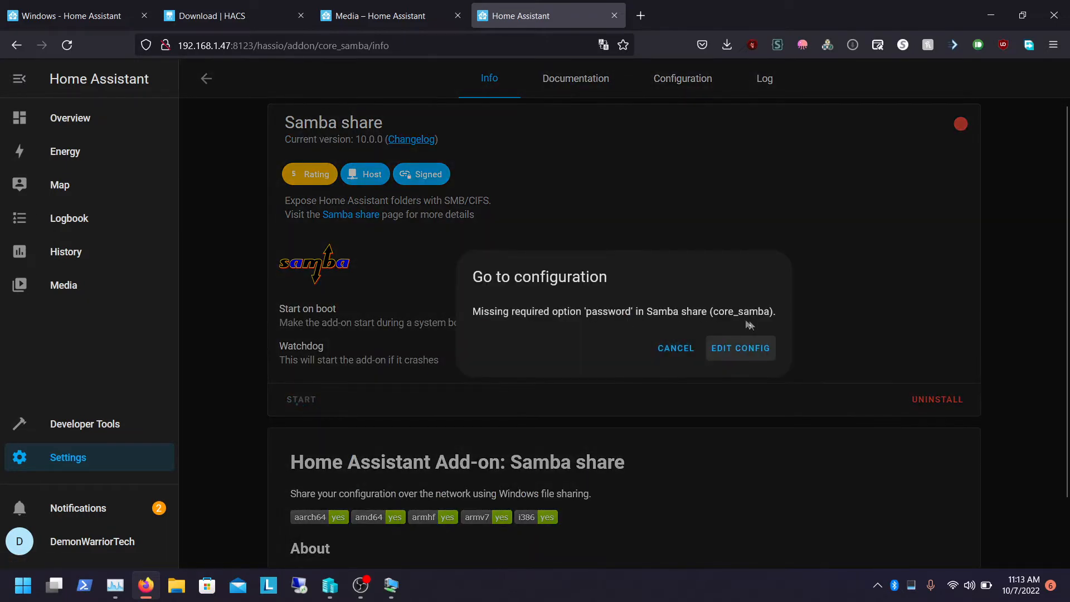
left_click(746, 347)
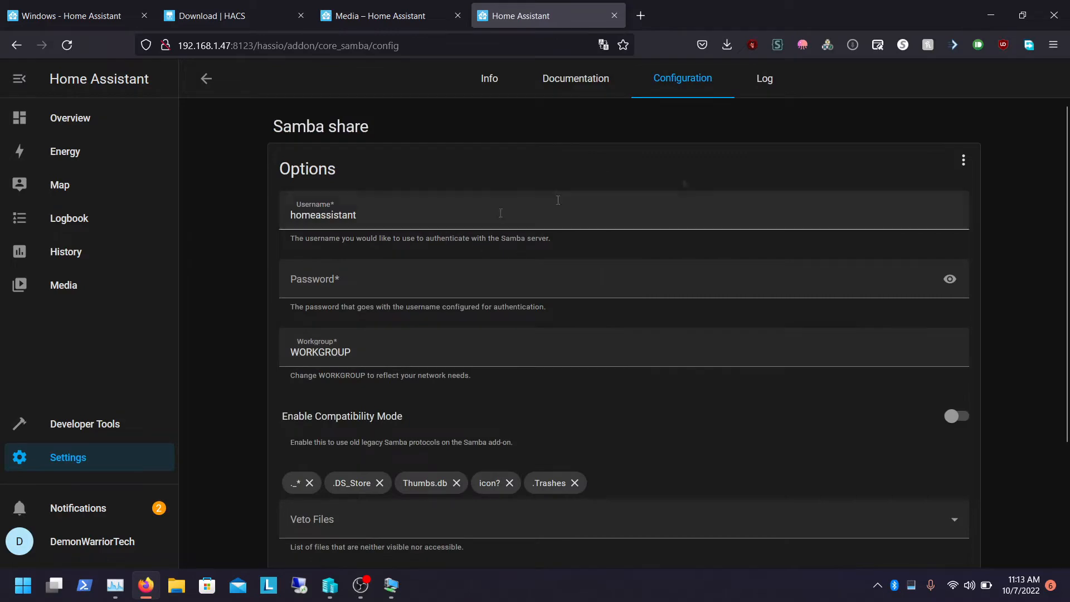
scroll(913, 211, "down", 3)
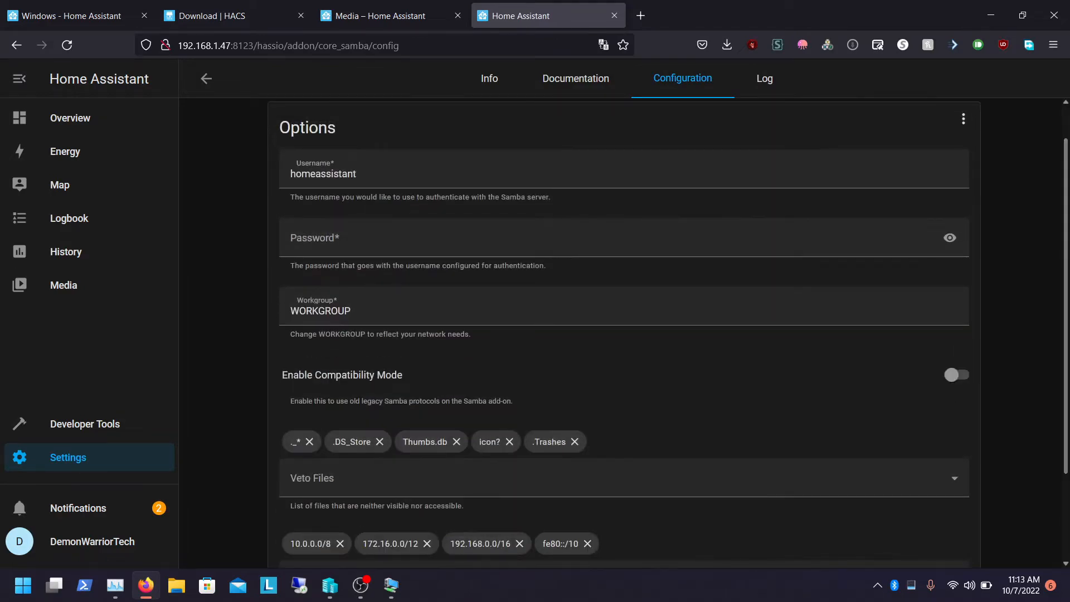
scroll(1034, 323, "up", 3)
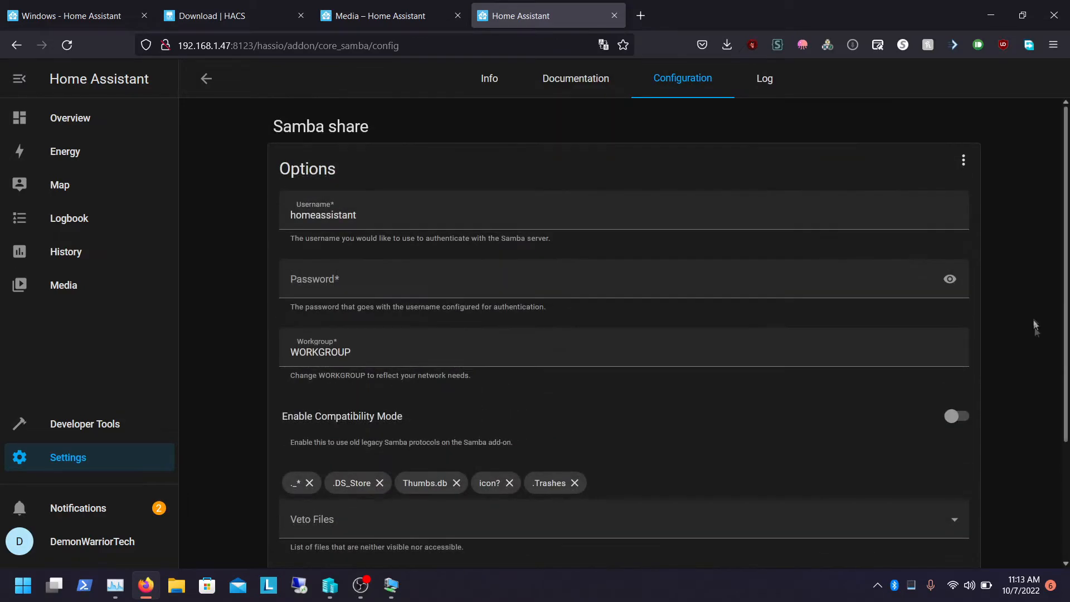
left_click(391, 281)
type("•••")
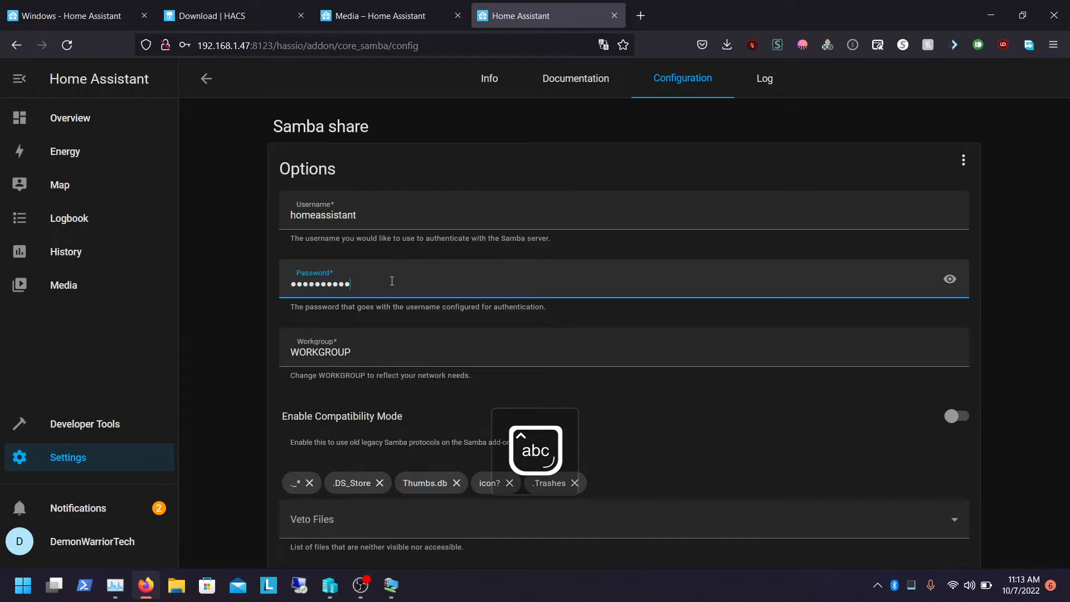
key("ctrl+a")
type("••••")
Set the Samba username to the account handle and save the configuration
double_click(379, 218)
type("D")
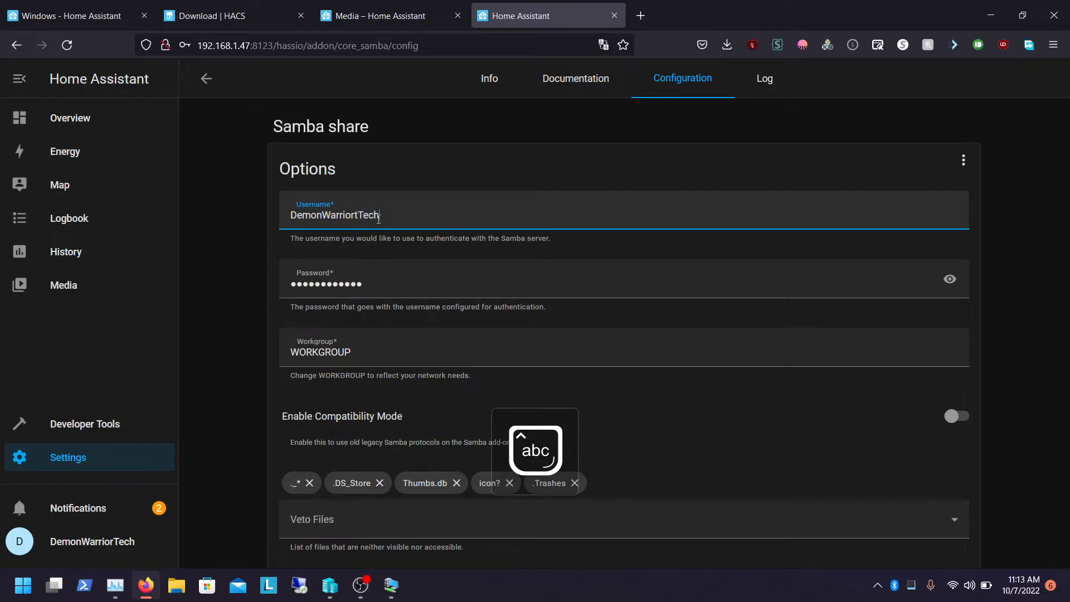
triple_click(960, 309)
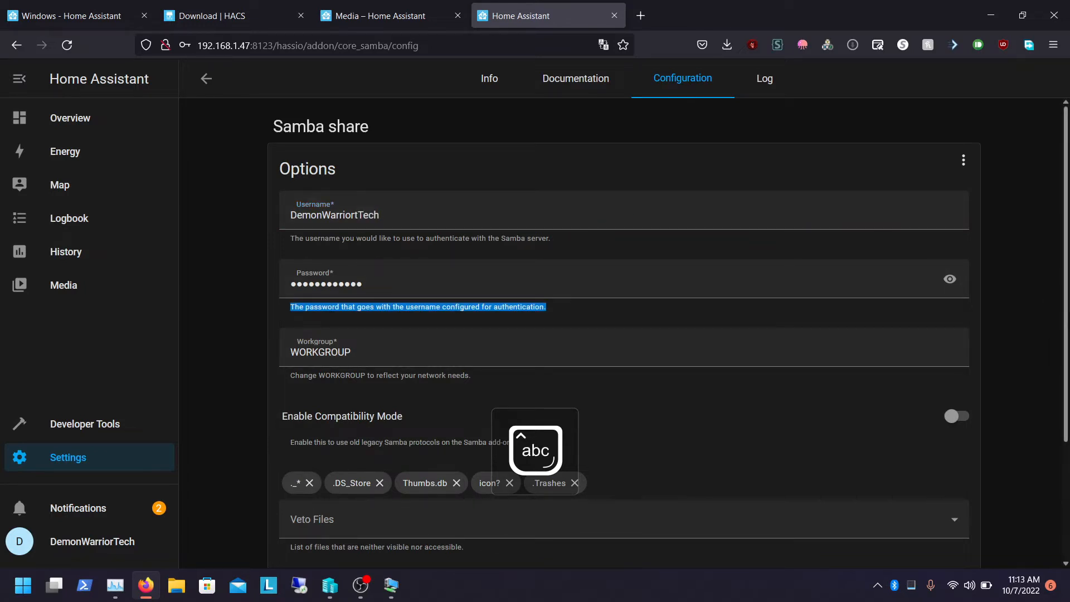
scroll(1050, 343, "down", 3)
left_click(950, 529)
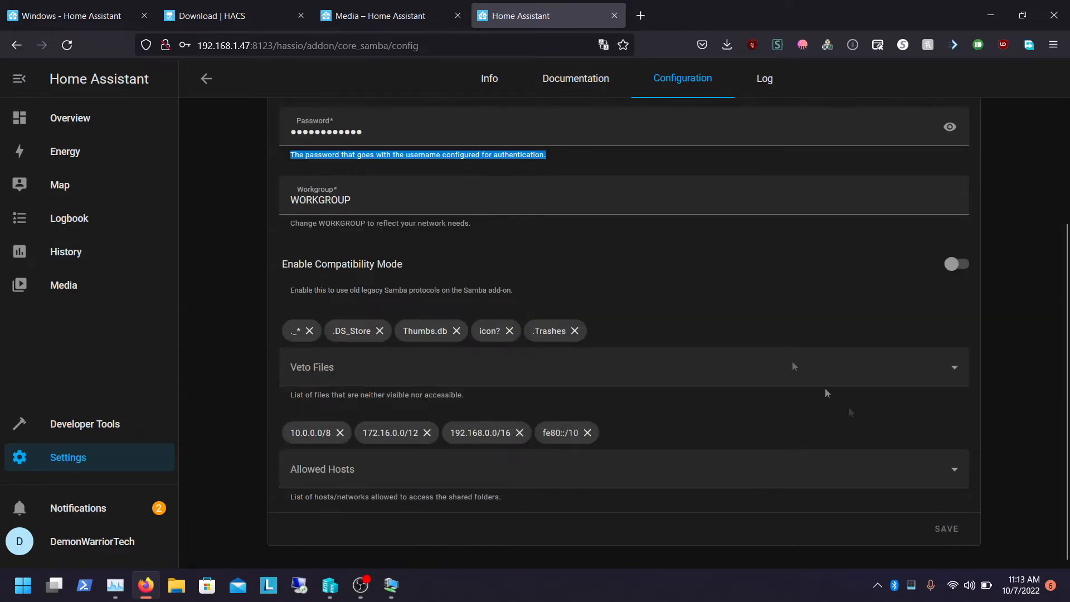
Return to the add-on's info page and start Samba share
scroll(724, 268, "up", 3)
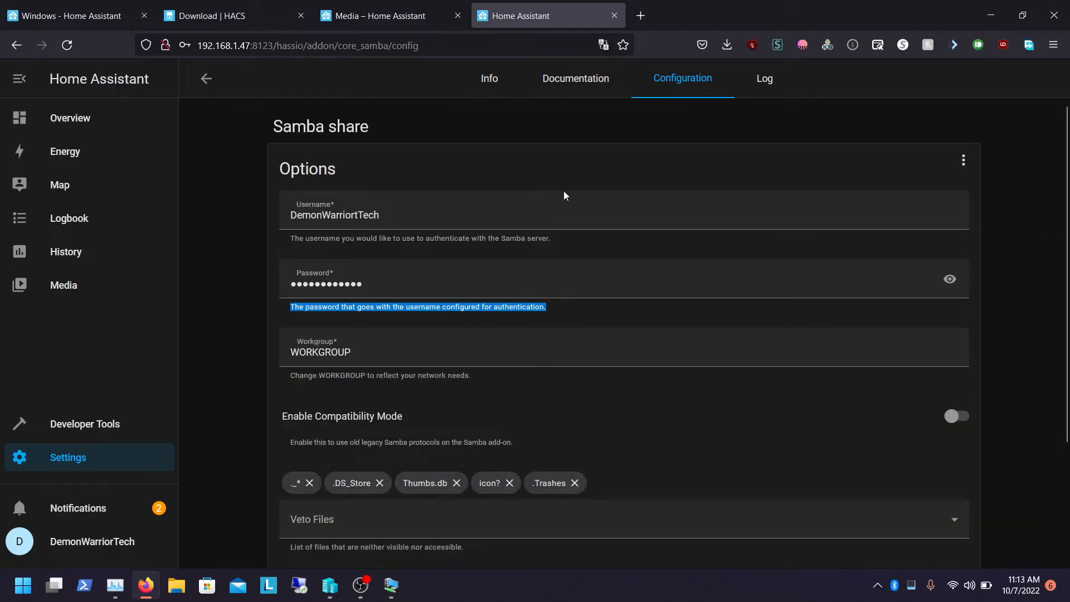
left_click(206, 78)
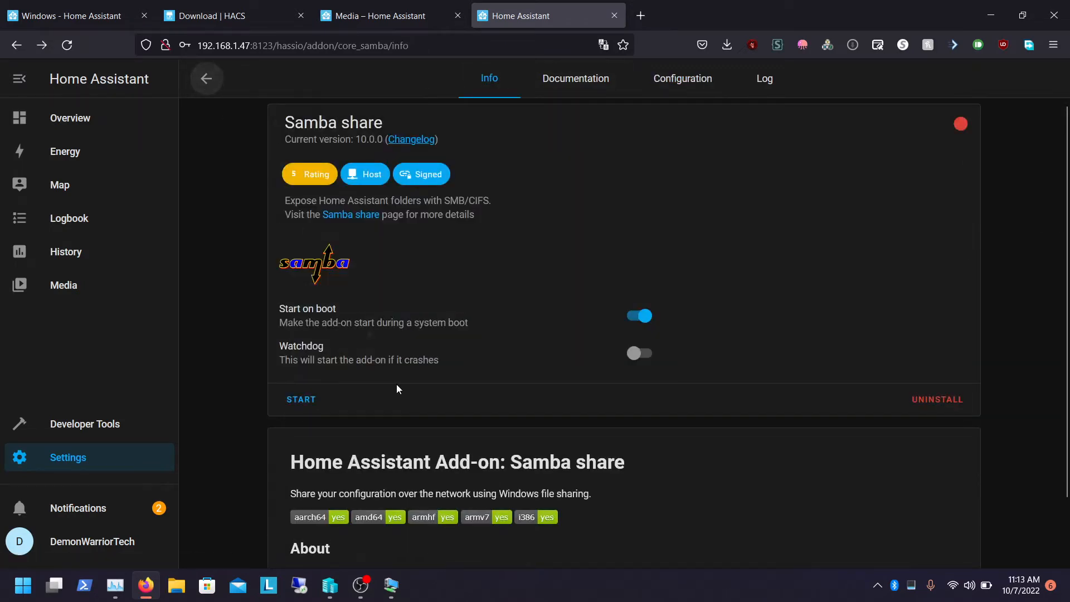
left_click(318, 398)
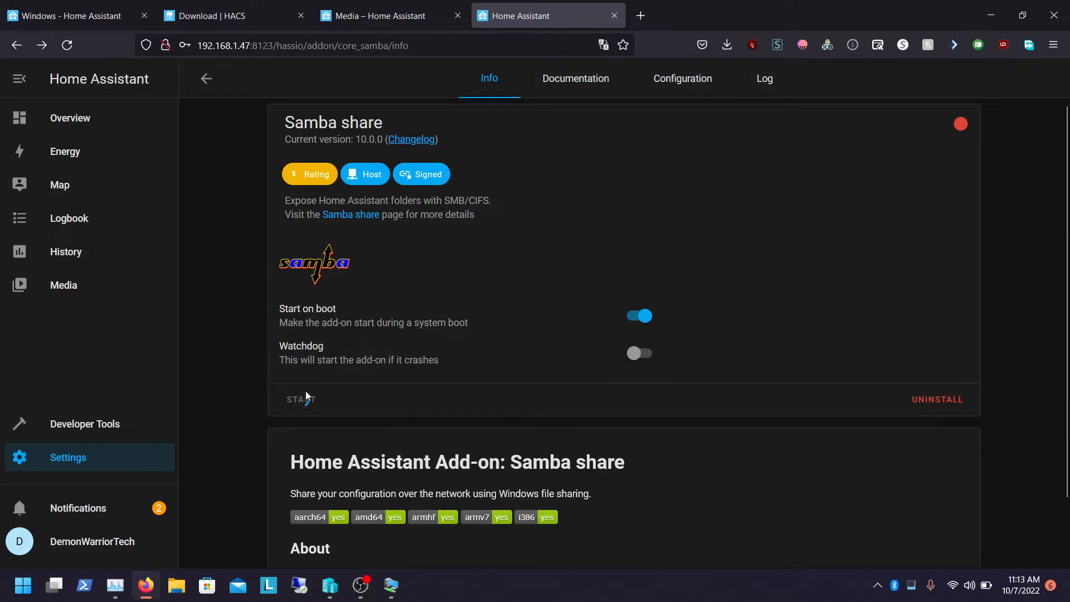
Switch to File Explorer and open the network location \\192.168.1.47
left_click(173, 583)
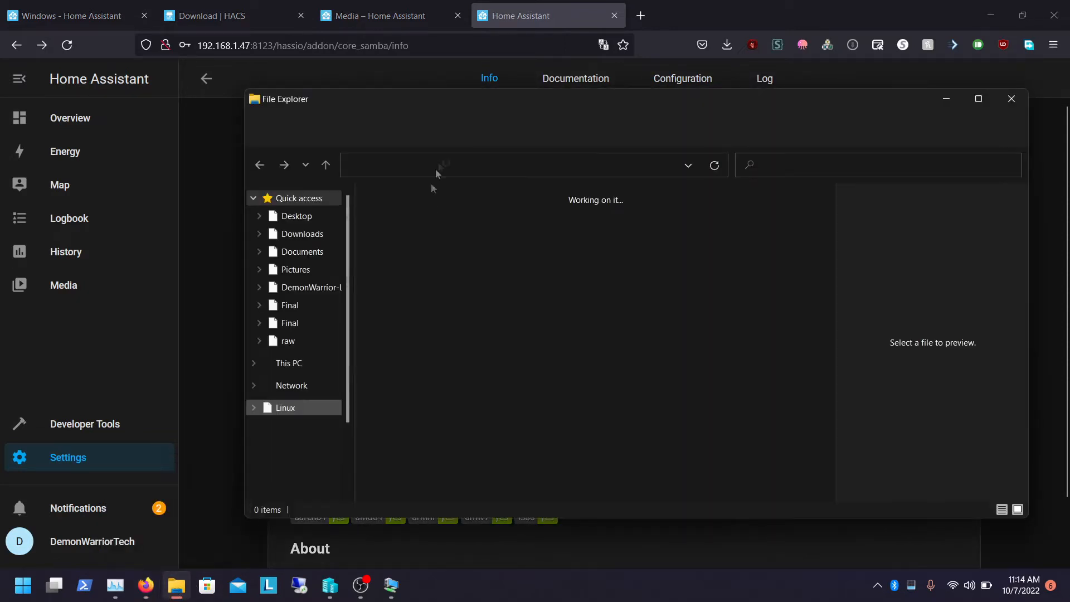
left_click(449, 164)
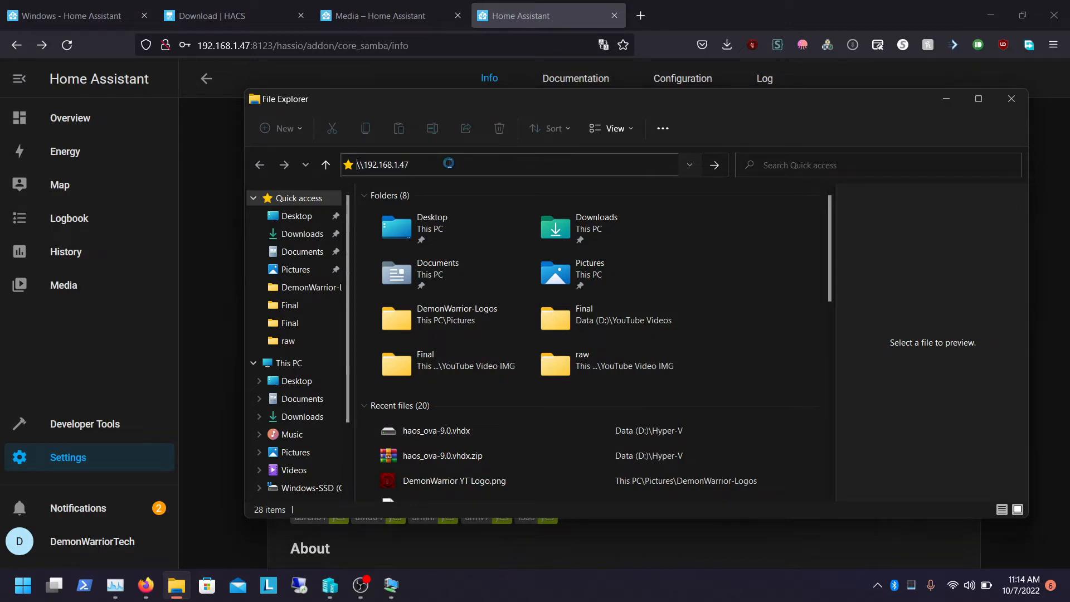
Enter the Samba username and password in the network credentials prompt, submit them, and return to the browser
type("d")
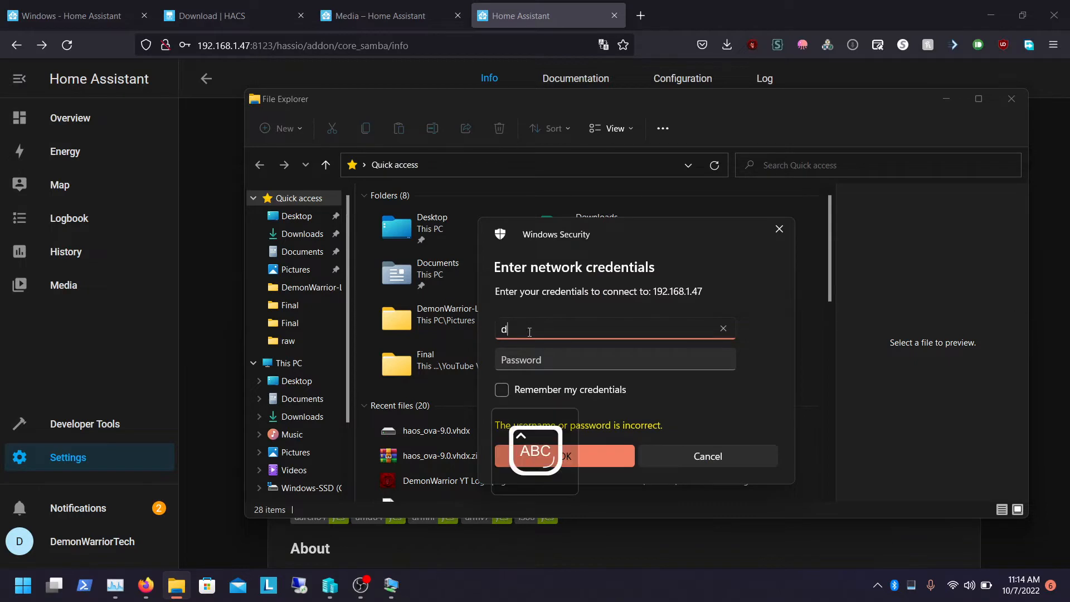
key("Caps_Lock")
type("emonW")
type("arrior")
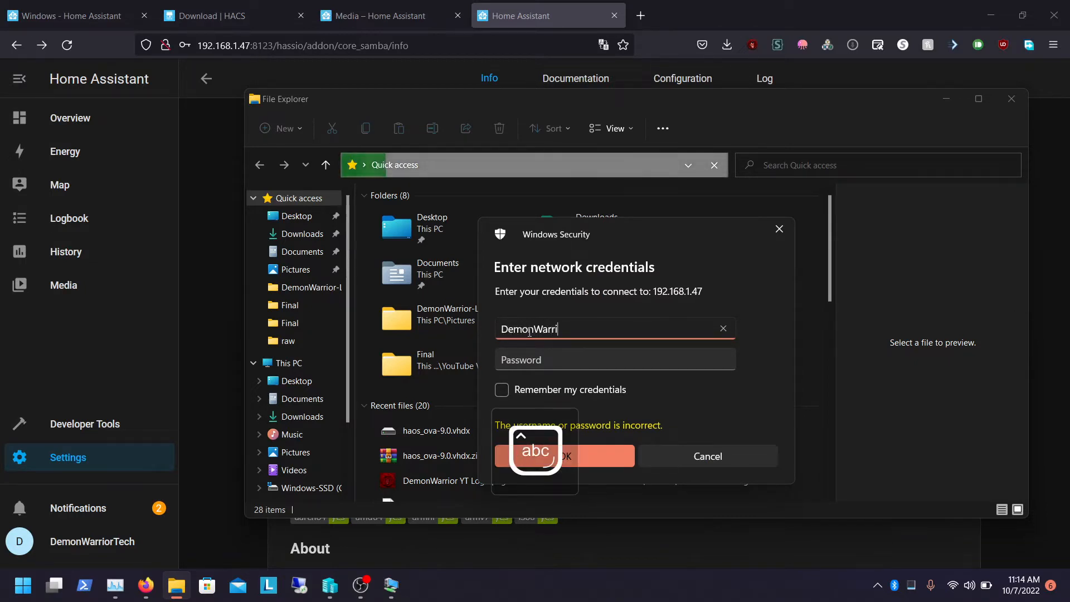
key("Caps_Lock")
type("T")
key("Caps_Lock")
type("ech")
key("Tab")
key("Caps_Lock")
type("•")
key("Caps_Lock")
type("••••••••••••")
key("Return")
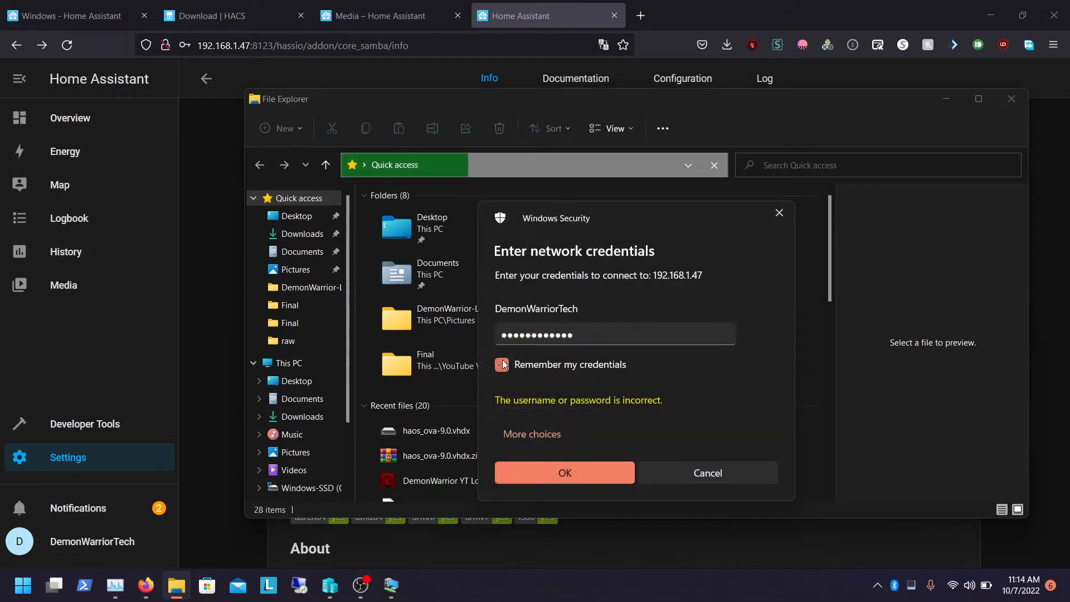
left_click(223, 266)
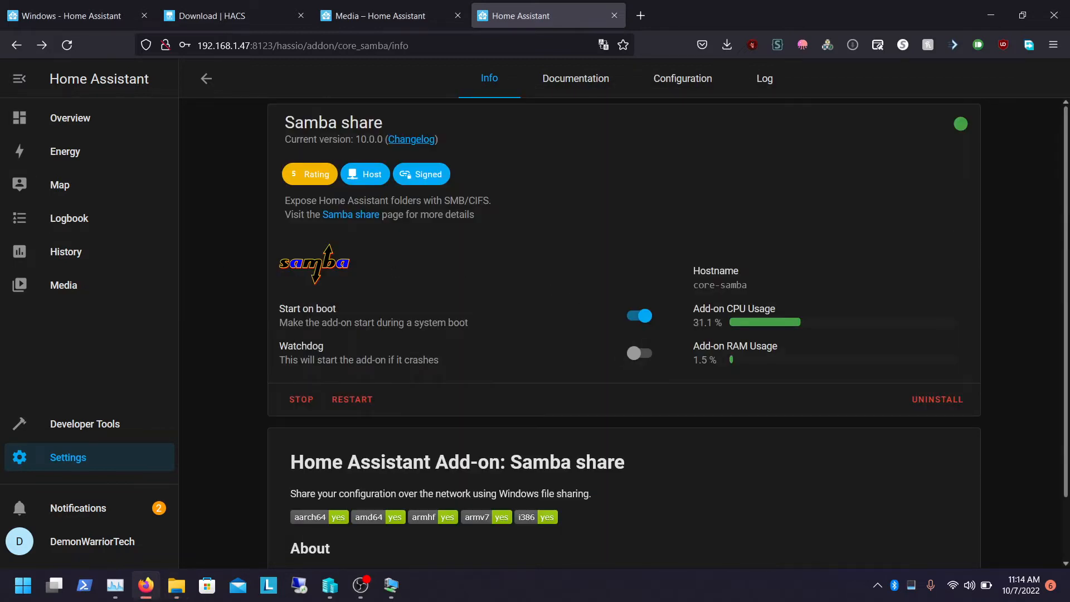
Try re-entering the Samba password twice in the Windows network credentials prompt, then return to the add-on configuration
left_click(664, 96)
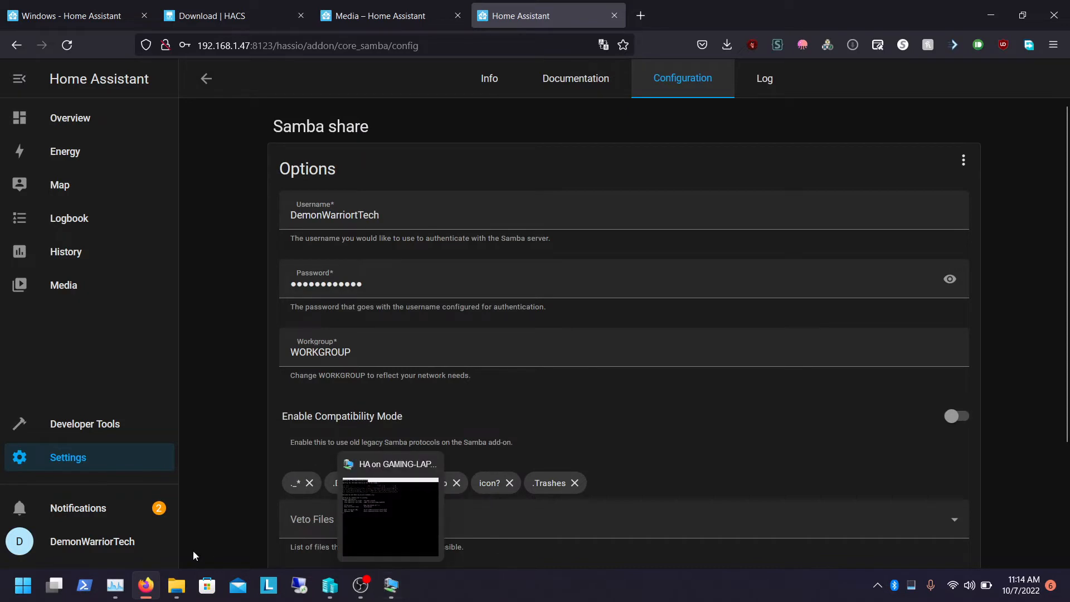
left_click(177, 583)
double_click(608, 335)
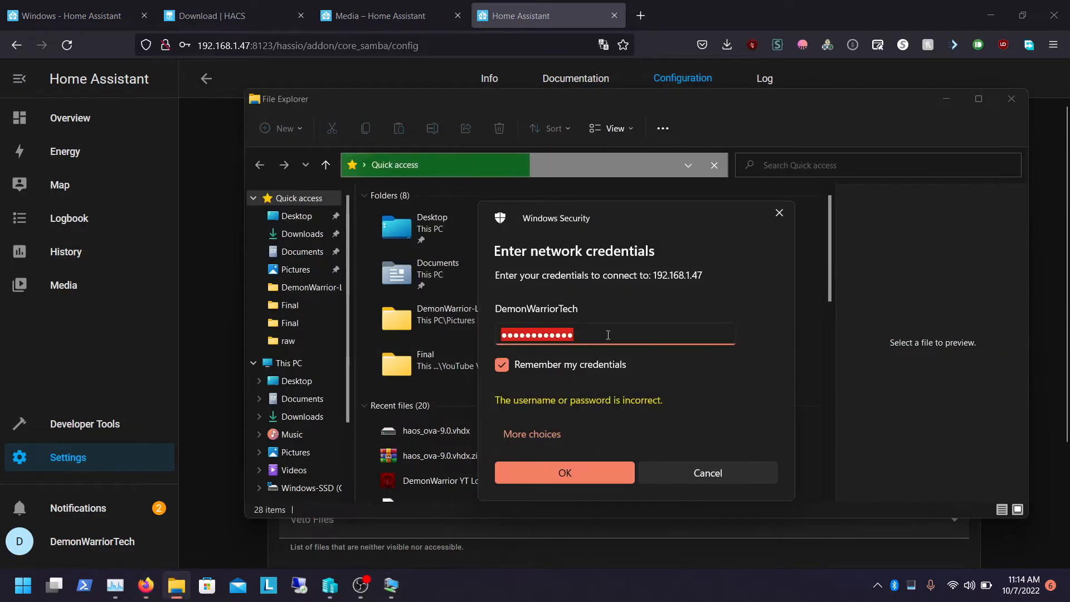
key("Caps_Lock")
type("•")
key("Caps_Lock")
type("••••••••••••")
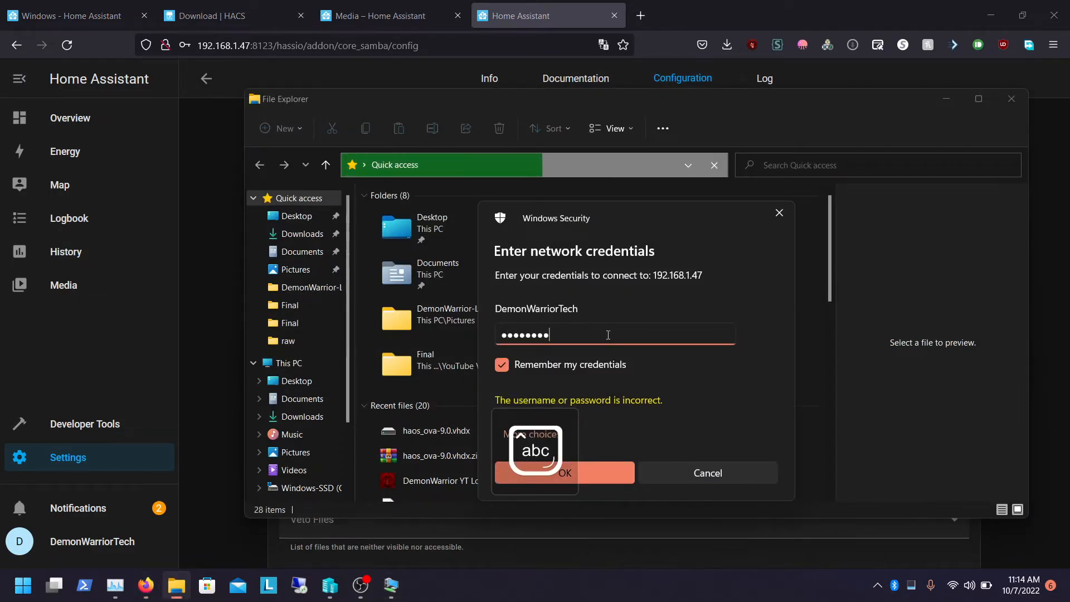
key("Return")
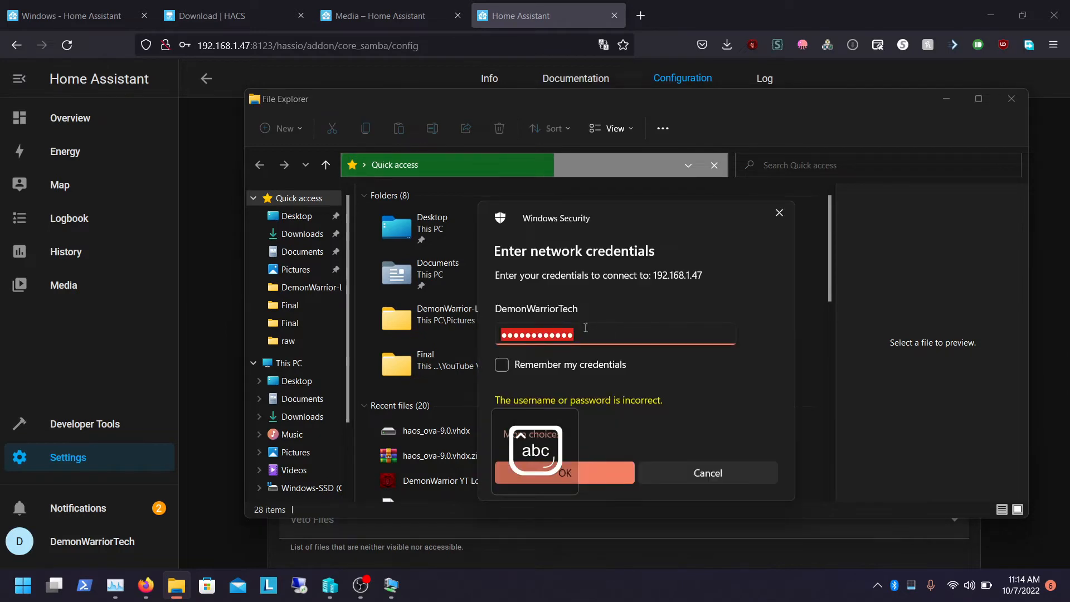
key("Caps_Lock")
type("•")
key("Caps_Lock")
type("••••••••••")
key("Return")
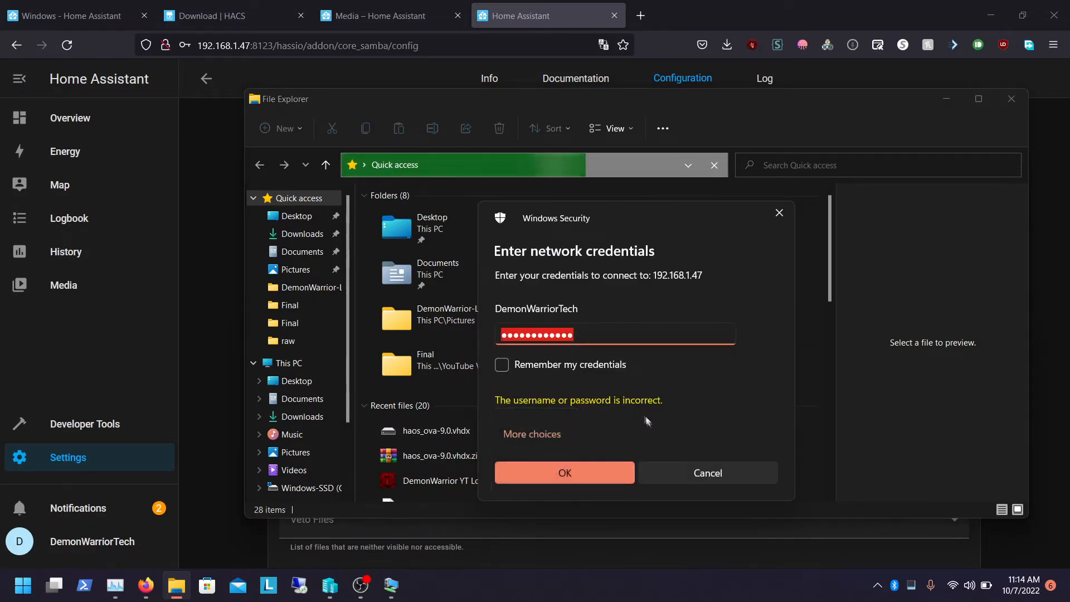
left_click(202, 232)
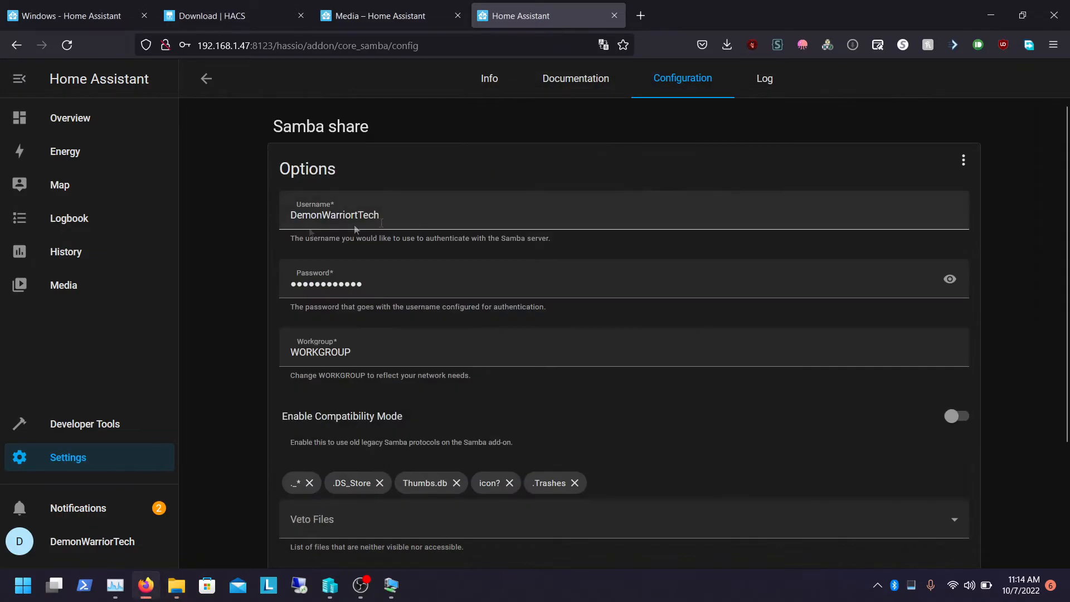
Re-enter the Samba password in the add-on's configuration options
double_click(392, 286)
key("Caps_Lock")
type("•")
key("Caps_Lock")
type("•")
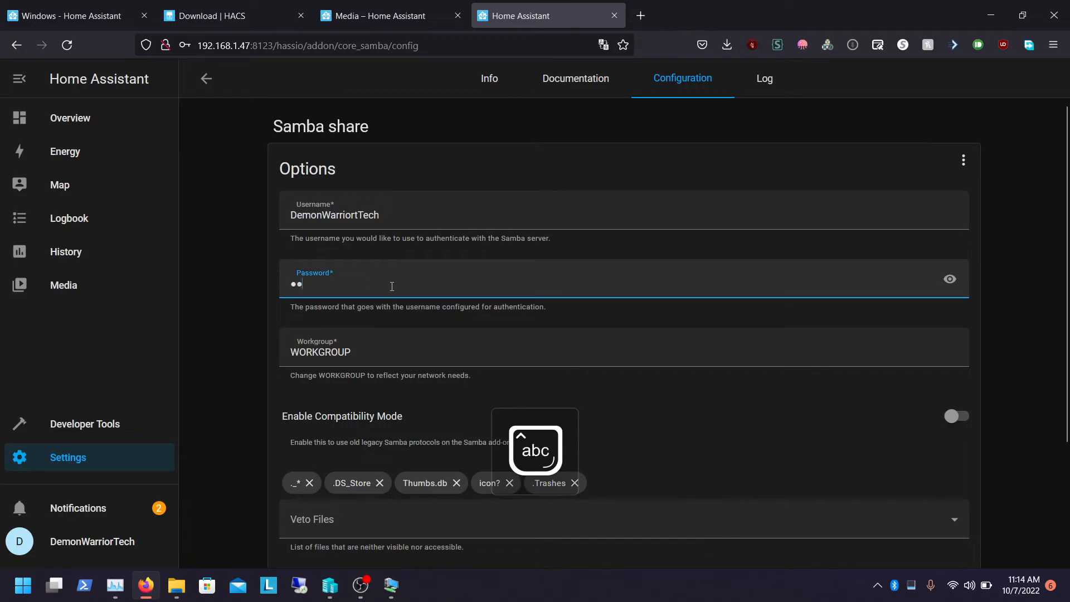
type("••••••••••")
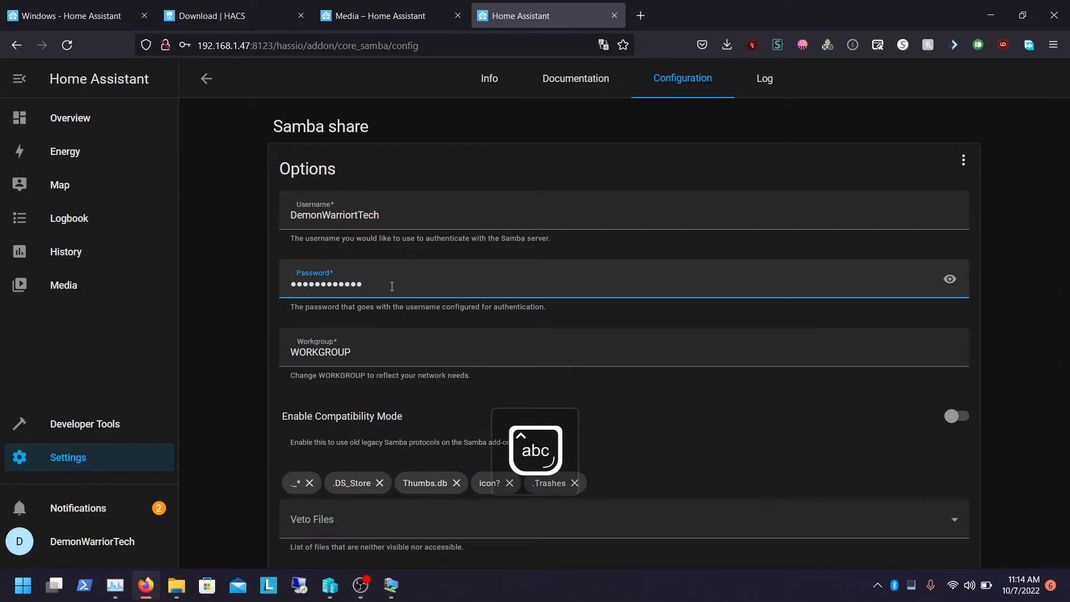
Remove the stray letter from the Samba username, save the configuration, and restart the add-on
left_click(361, 214)
key("BackSpace")
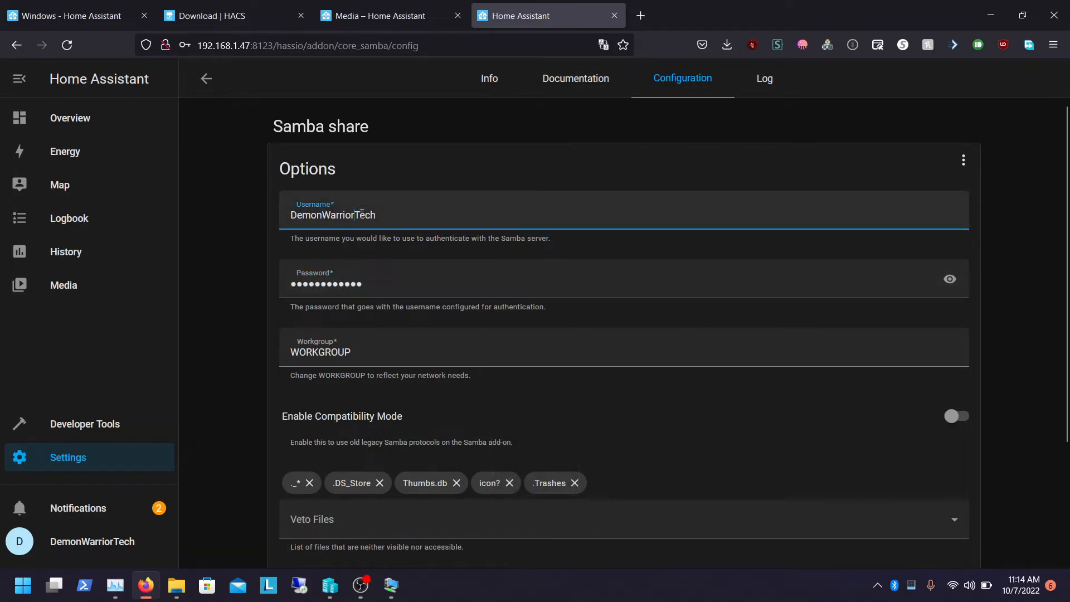
scroll(780, 446, "down", 3)
left_click(943, 535)
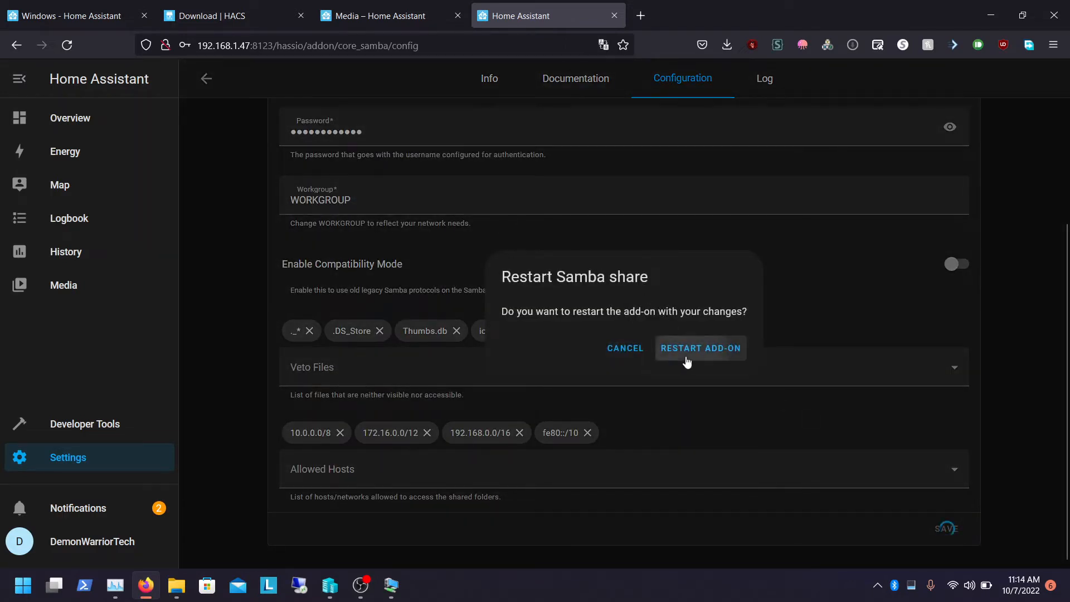
left_click(686, 357)
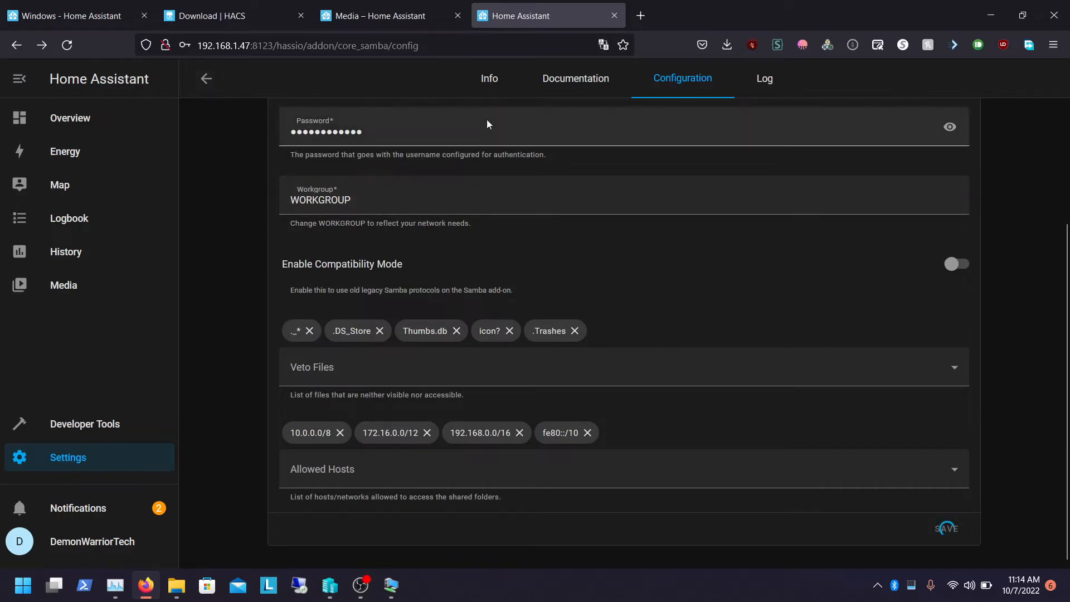
left_click(488, 93)
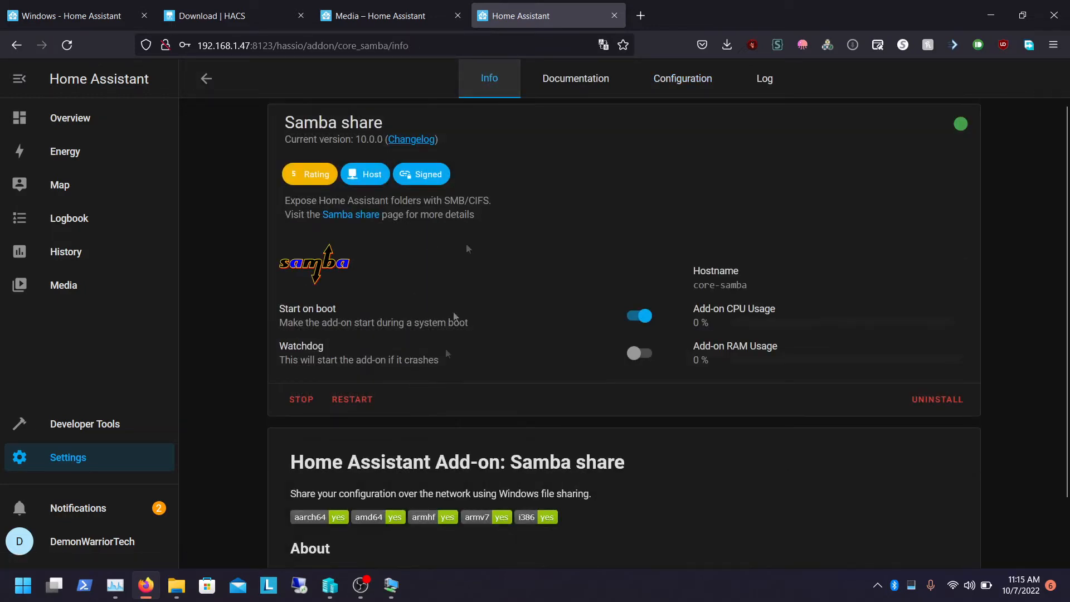
left_click(683, 79)
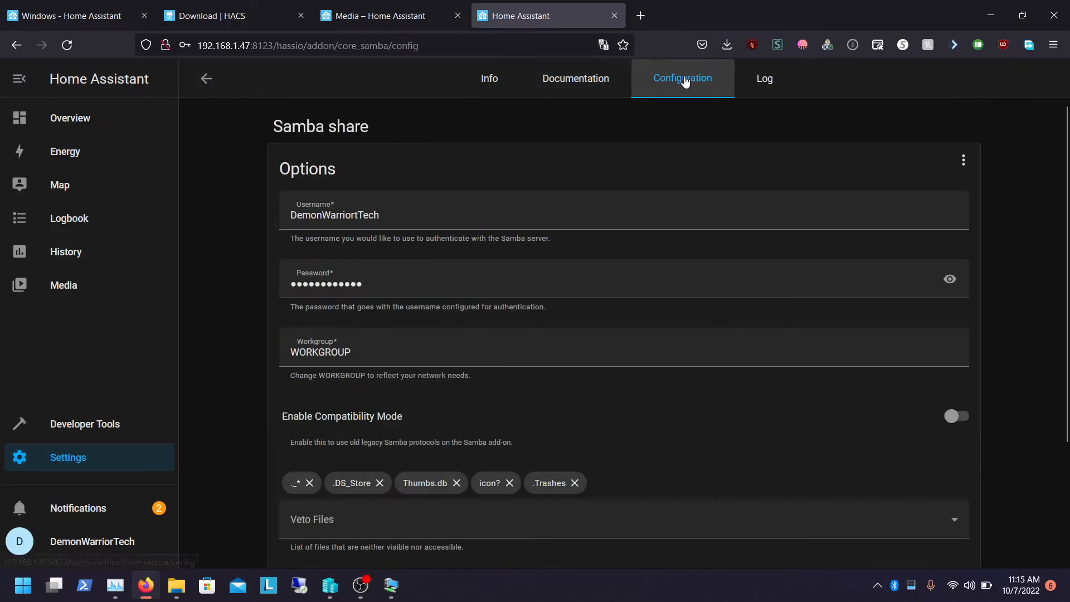
left_click(525, 85)
left_click(494, 85)
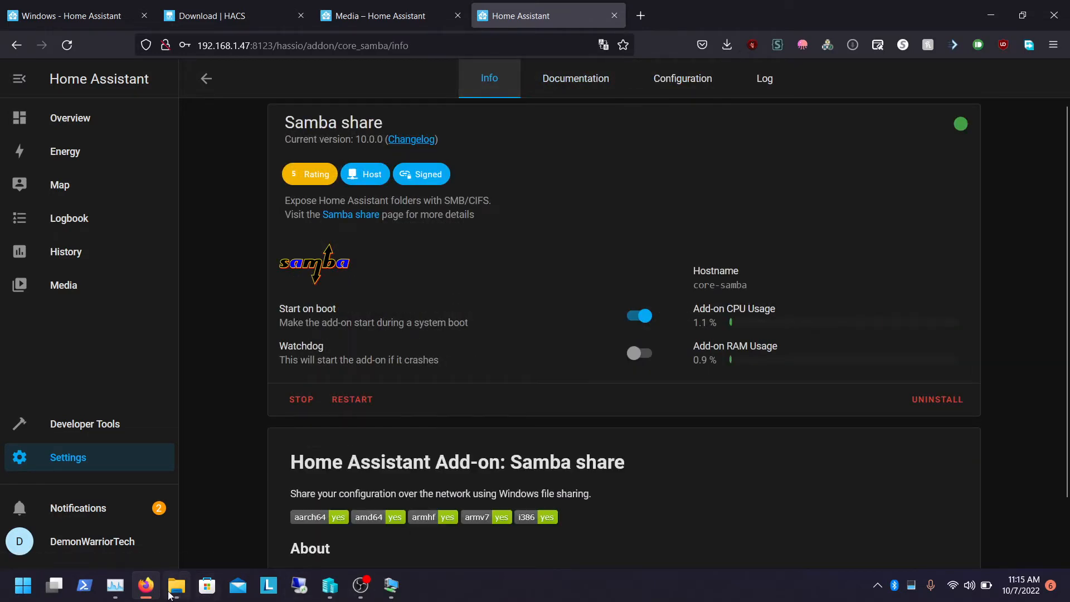
Cancel the credentials prompt, open \\192.168.1.47 in File Explorer, and open its config folder
left_click(176, 584)
left_click(695, 470)
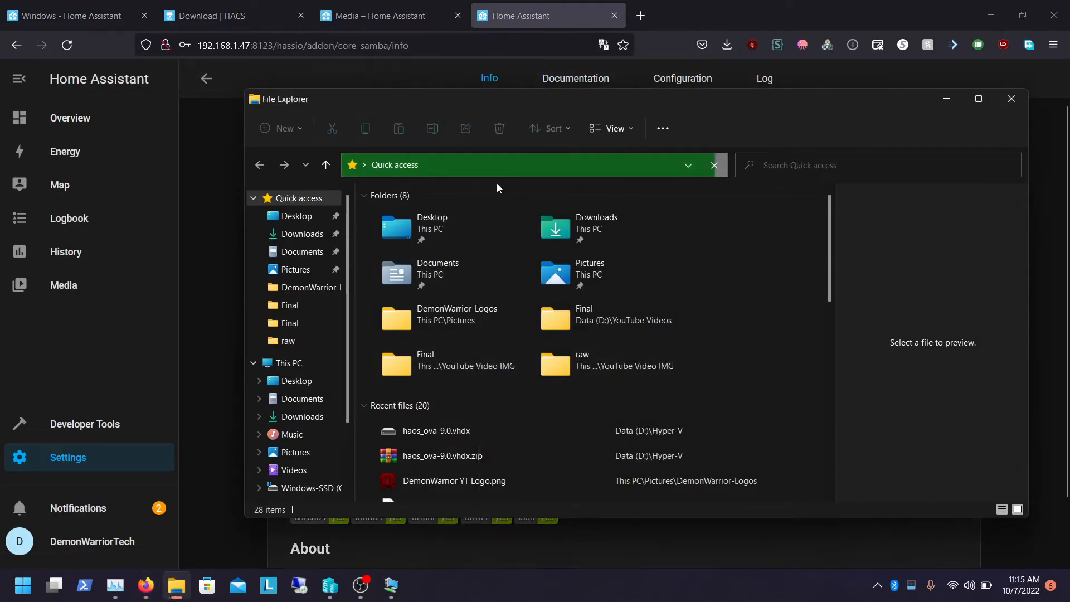
left_click(476, 166)
type("\\\\192.16")
type("8.1..4")
key("BackSpace")
key("BackSpace")
type("47")
key("Return")
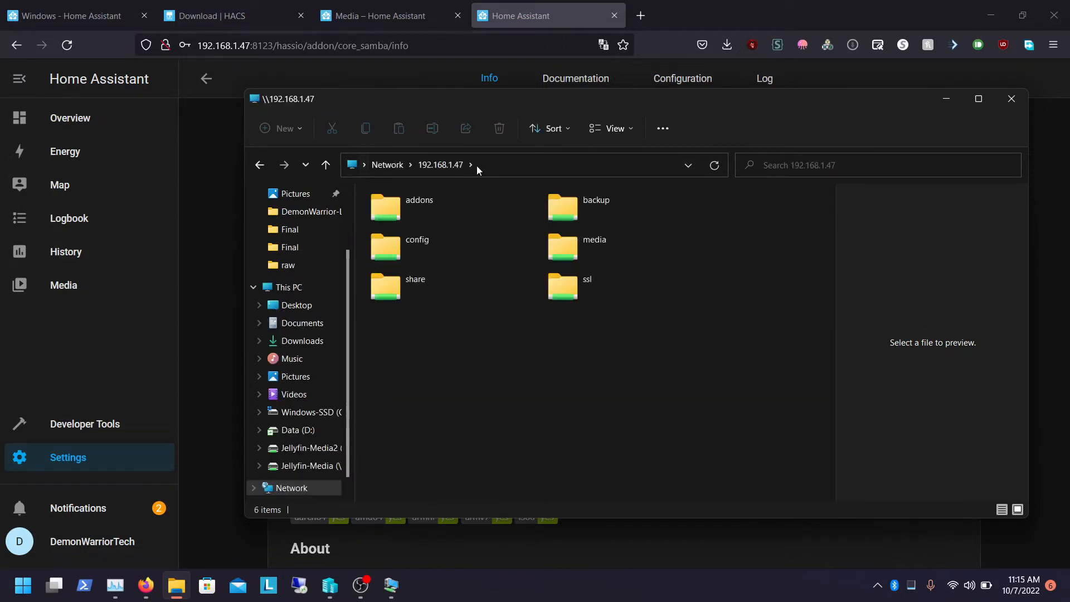
double_click(459, 247)
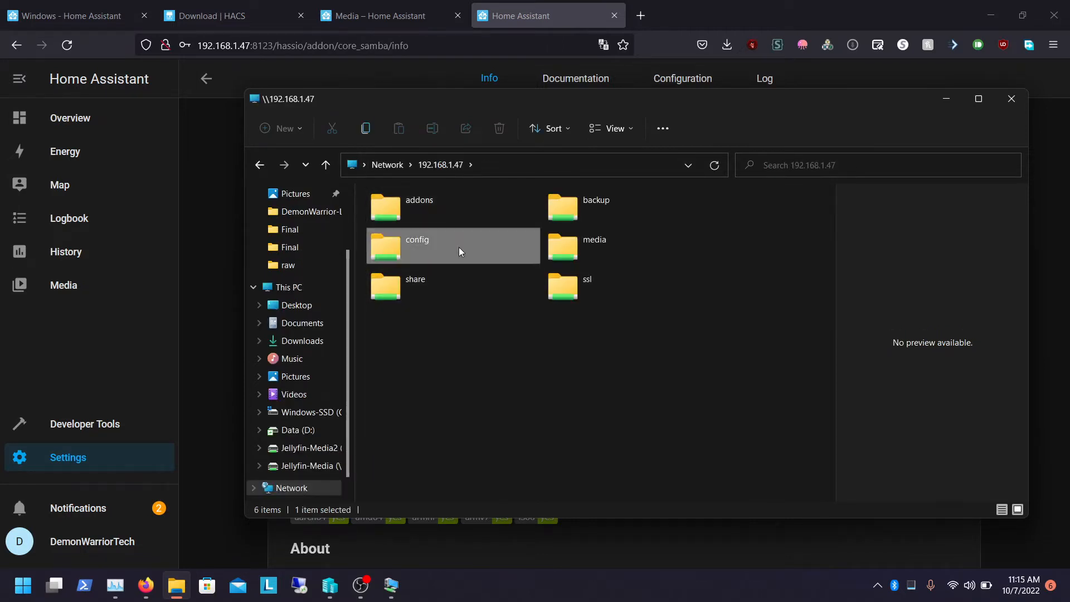
left_click(211, 201)
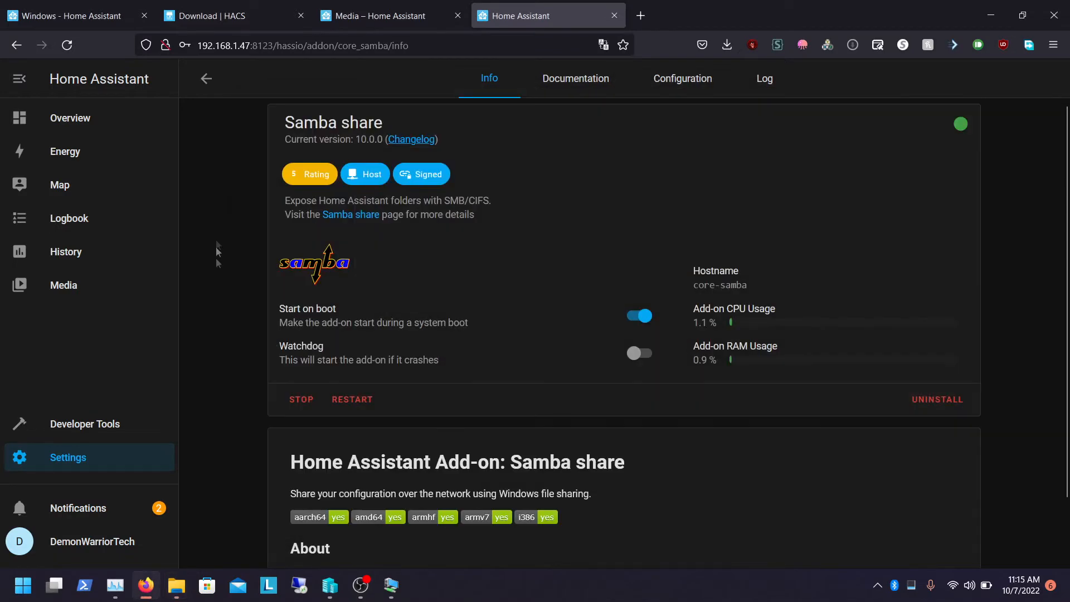
Go back to the Add-ons list and open the Add-on Store
left_click(199, 84)
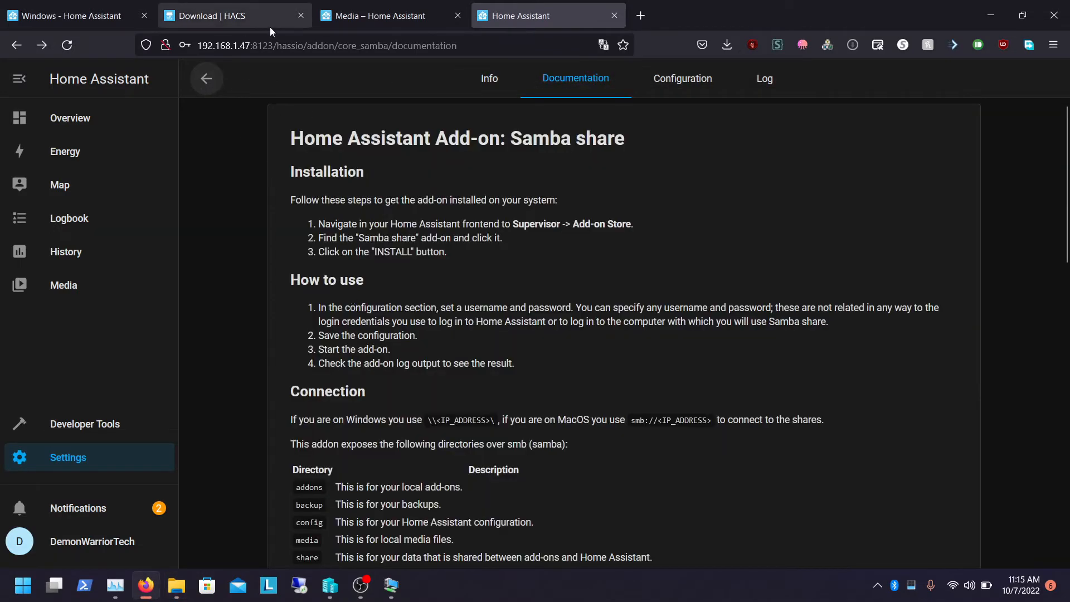
left_click(204, 81)
left_click(203, 81)
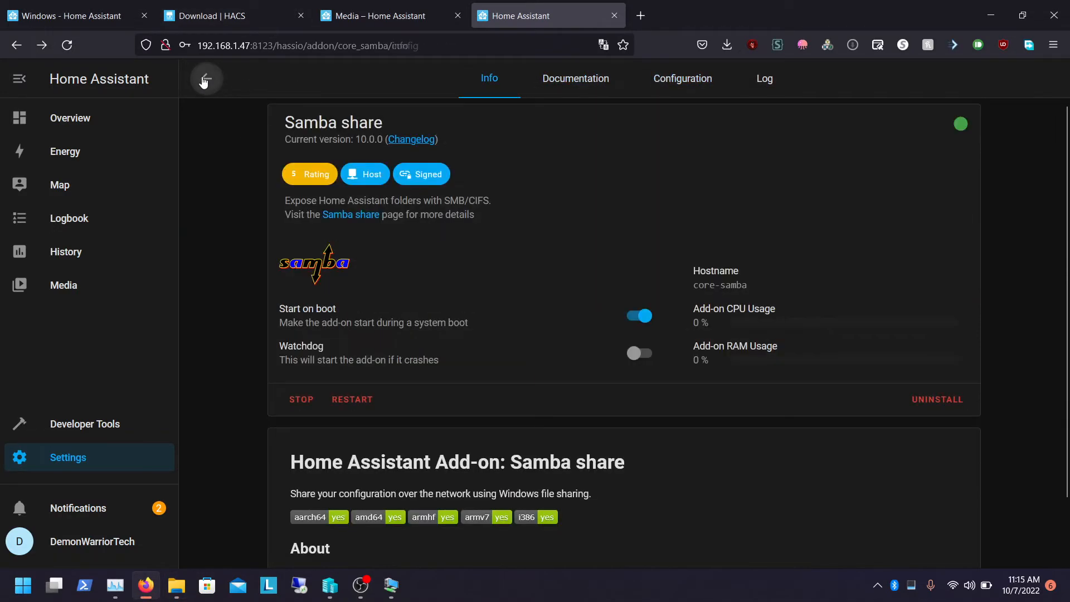
left_click(87, 464)
left_click(601, 341)
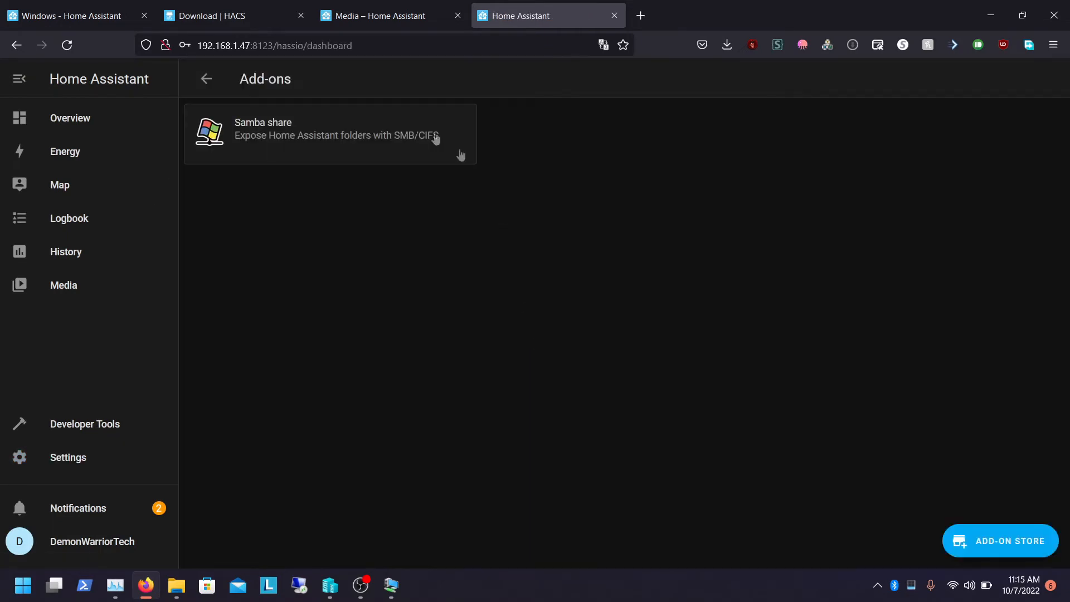
left_click(981, 529)
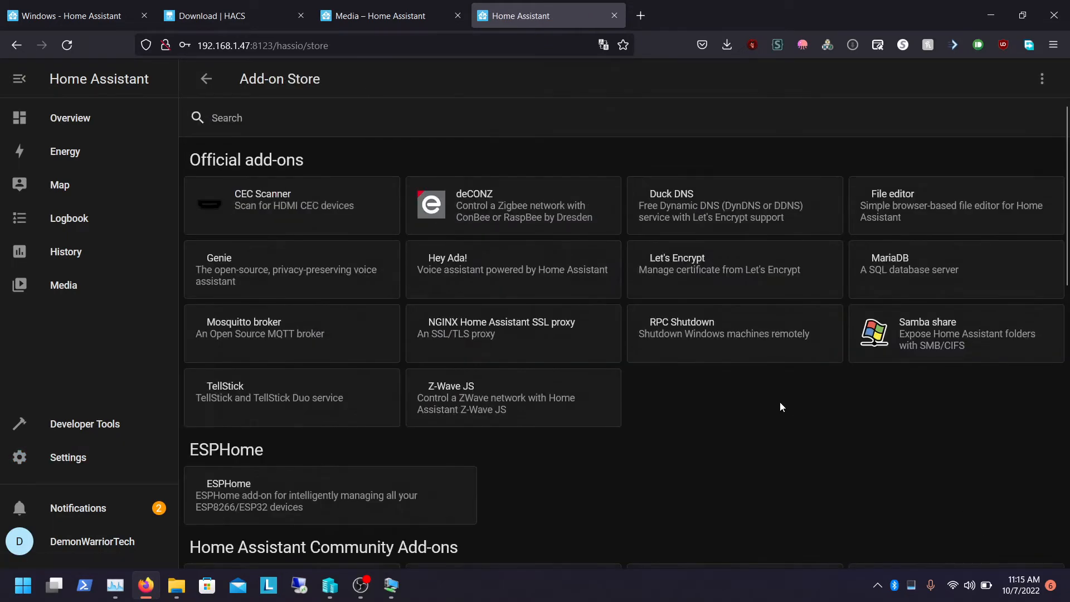
Search the Add-on Store for ssh
left_click(466, 130)
type("ssh")
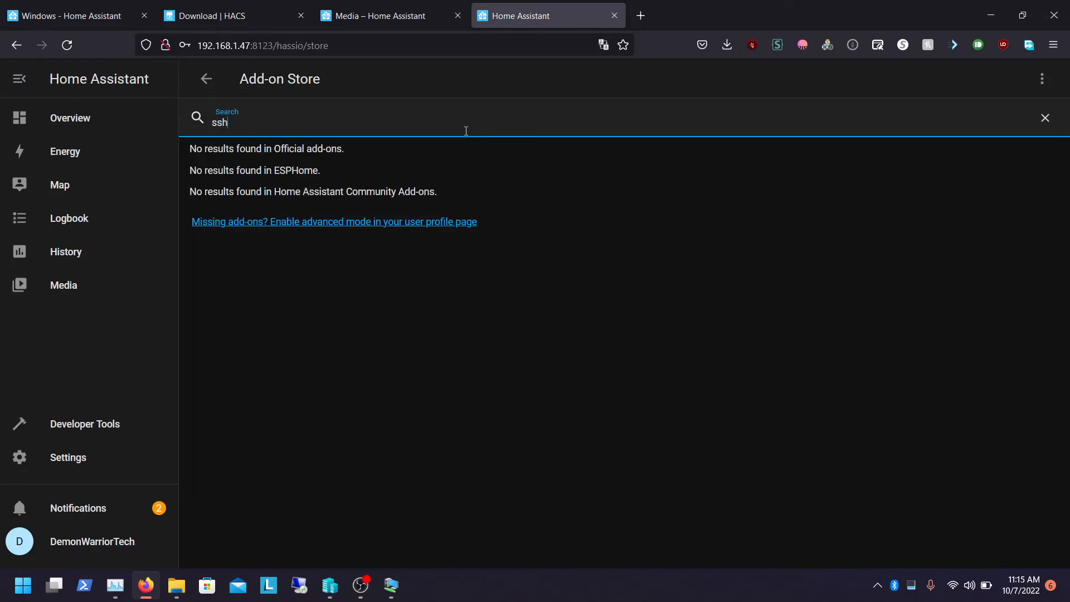
key("BackSpace")
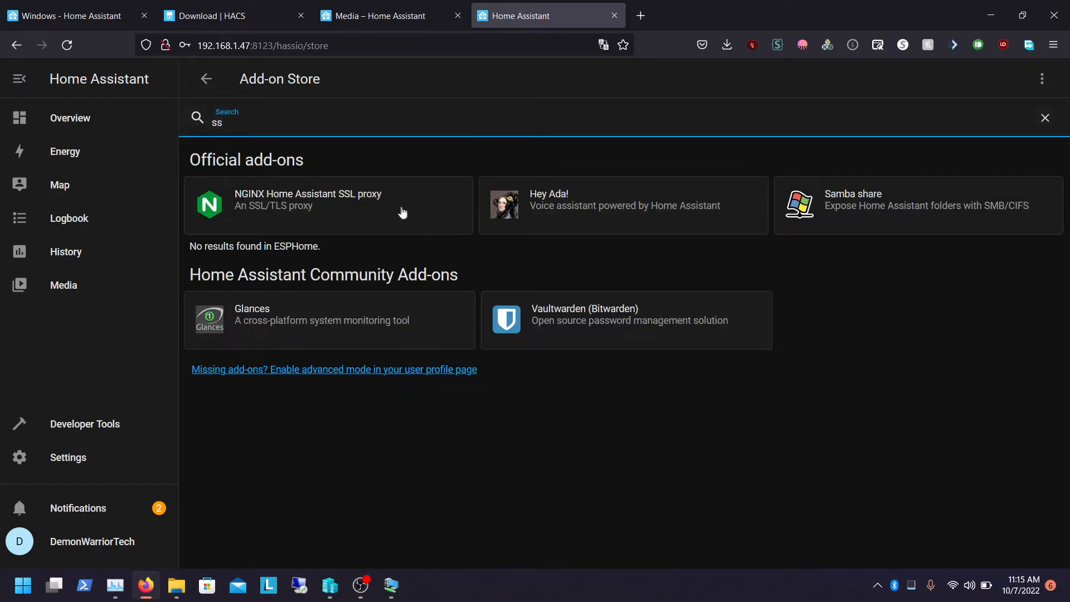
left_click(544, 112)
left_click(436, 125)
key("BackSpace")
Clear the search and install the File editor add-on
left_click(1041, 83)
left_click(897, 213)
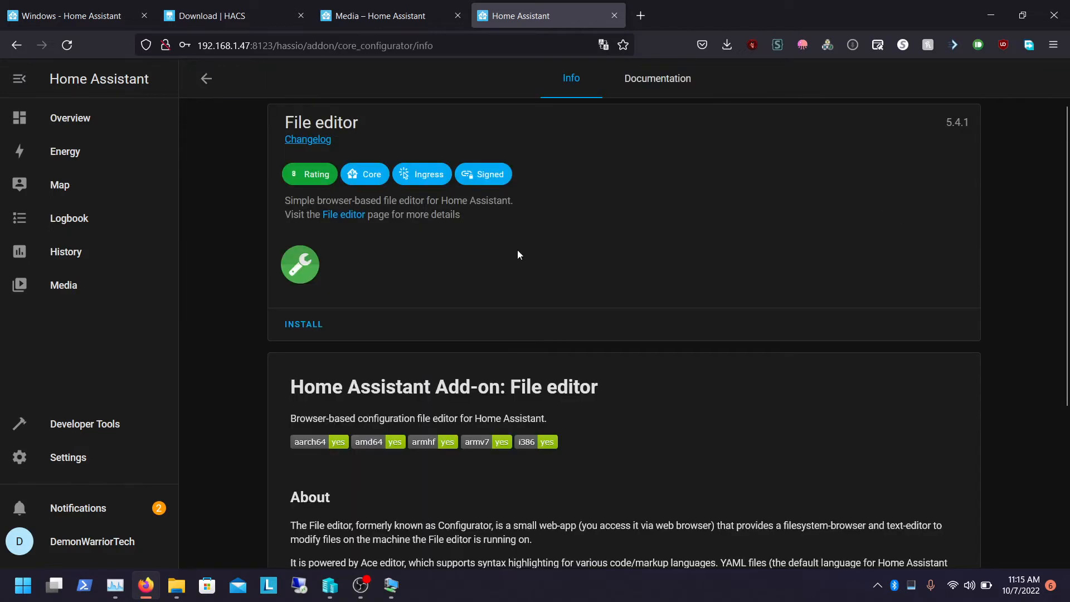
left_click(305, 319)
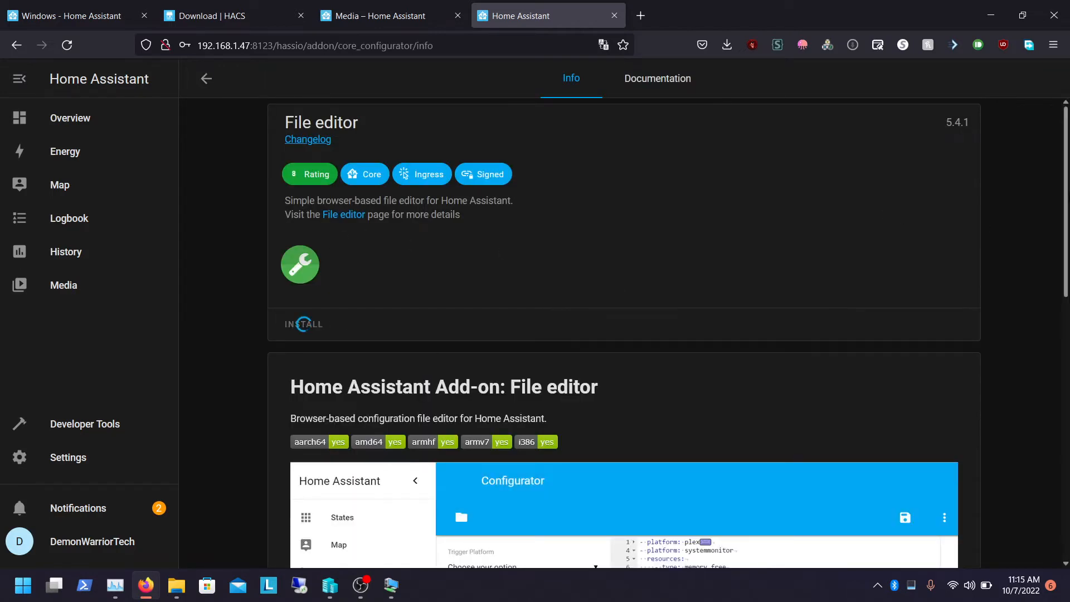
Return to the Add-on Store and follow the link to enable advanced mode in the user profile
scroll(427, 351, "down", 10)
scroll(562, 177, "up", 10)
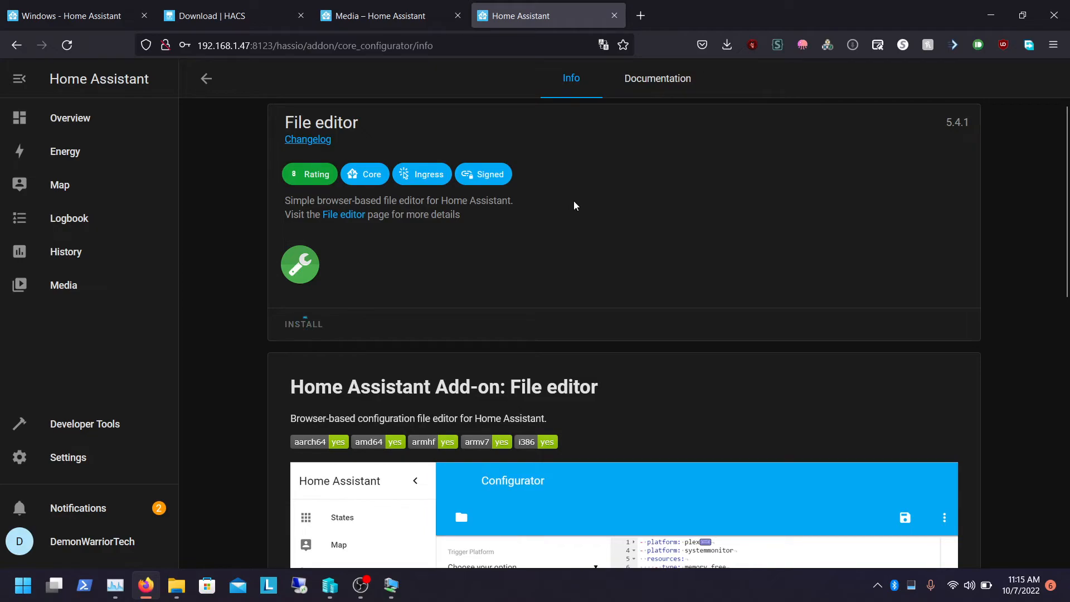
left_click(205, 78)
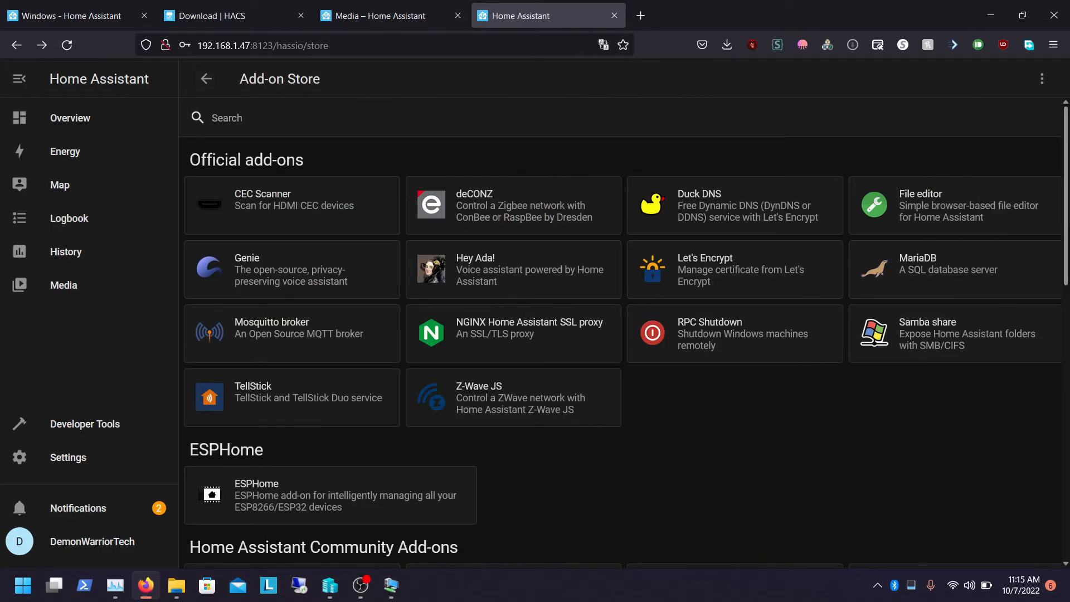
scroll(1061, 279, "down", 10)
left_click(68, 457)
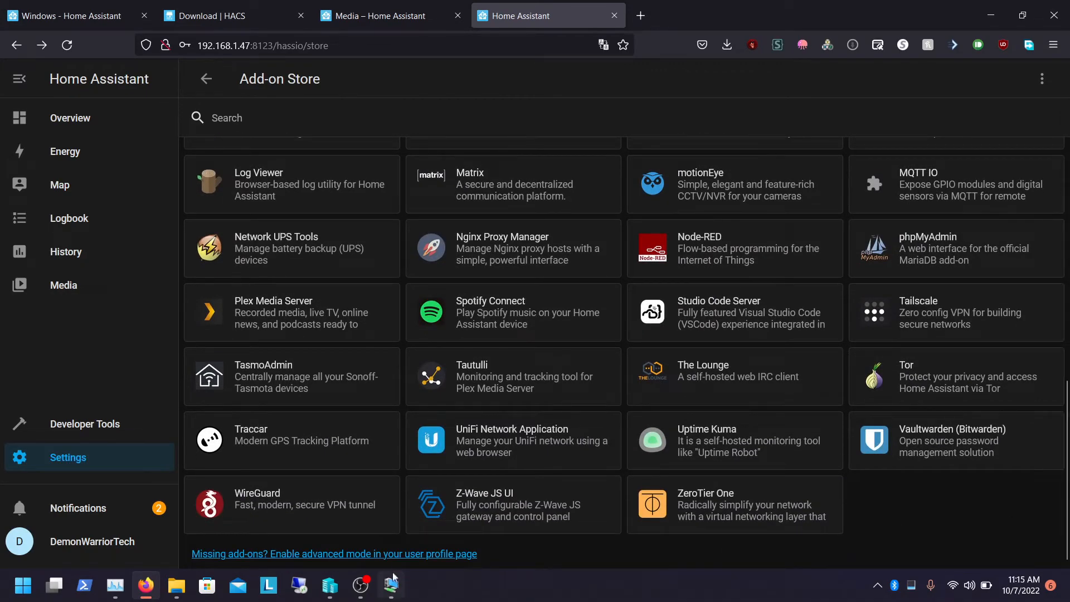
left_click(393, 554)
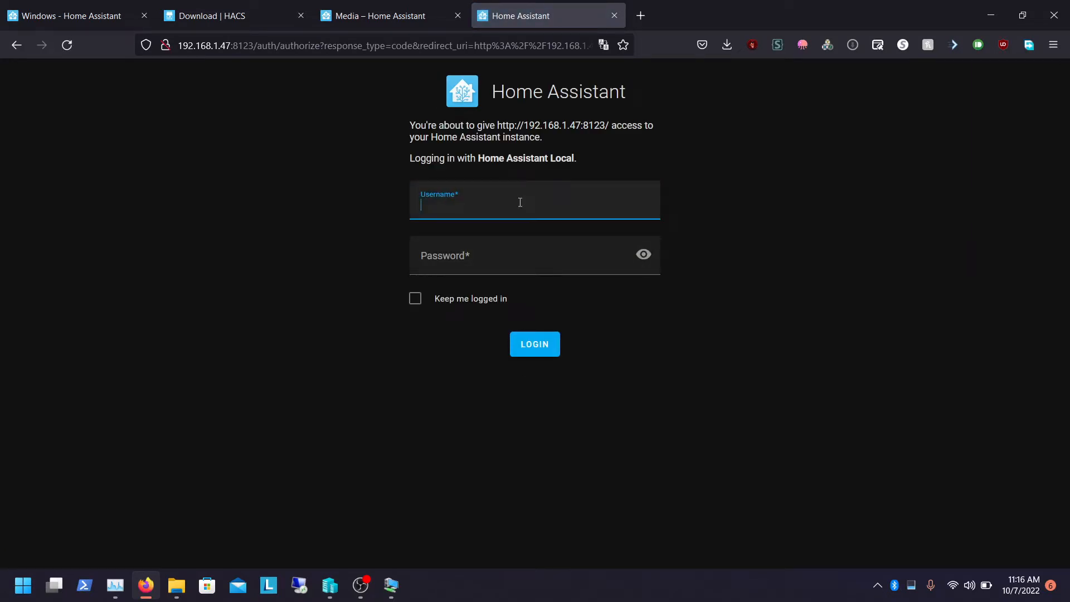
Log in to Home Assistant with the account username and password, keeping the session logged in
key("Caps_Lock")
type("D")
key("Caps_Lock")
type("emonw")
key("BackSpace")
key("Caps_Lock")
type("W")
key("Caps_Lock")
type("arrior")
key("Caps_Lock")
type("T")
key("Caps_Lock")
type("e")
key("Tab")
key("Caps_Lock")
type("•")
key("Caps_Lock")
type("••••••")
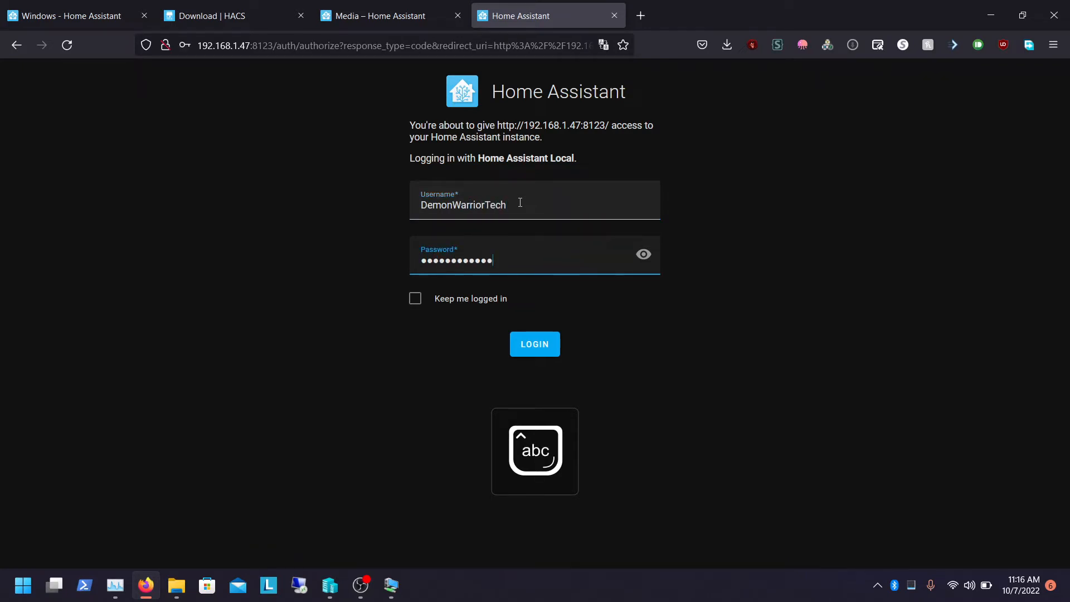
left_click(435, 299)
left_click(511, 340)
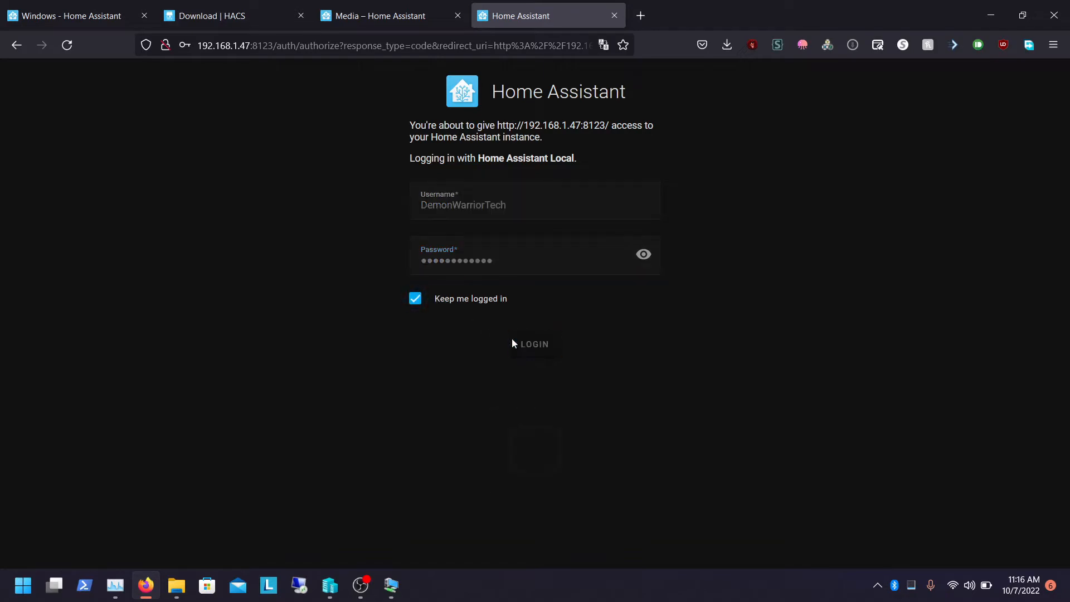
Review the user profile page and open Settings
left_click(378, 217)
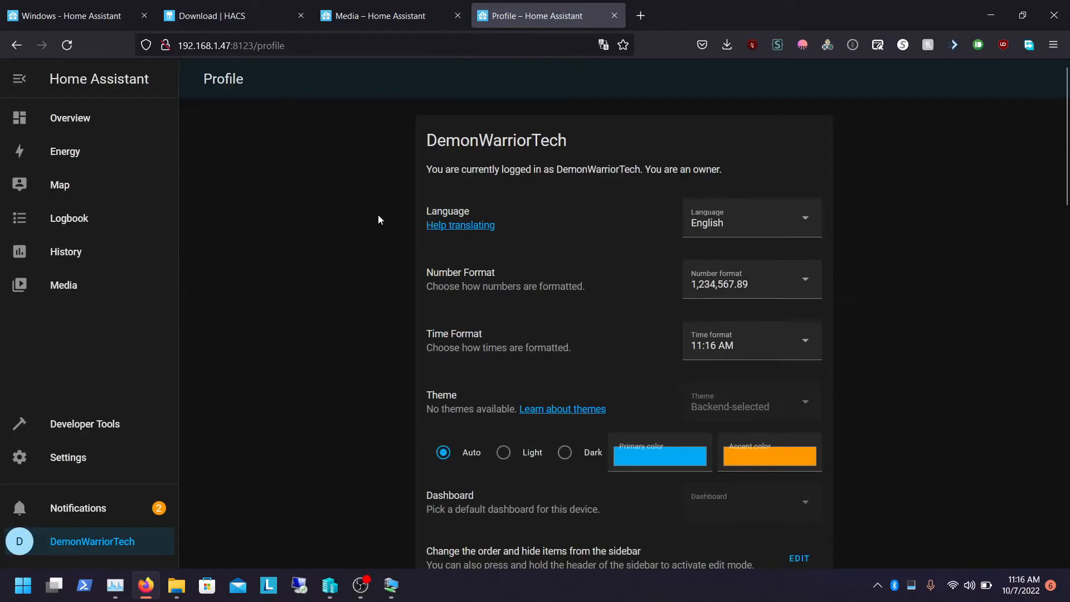
scroll(653, 283, "down", 15)
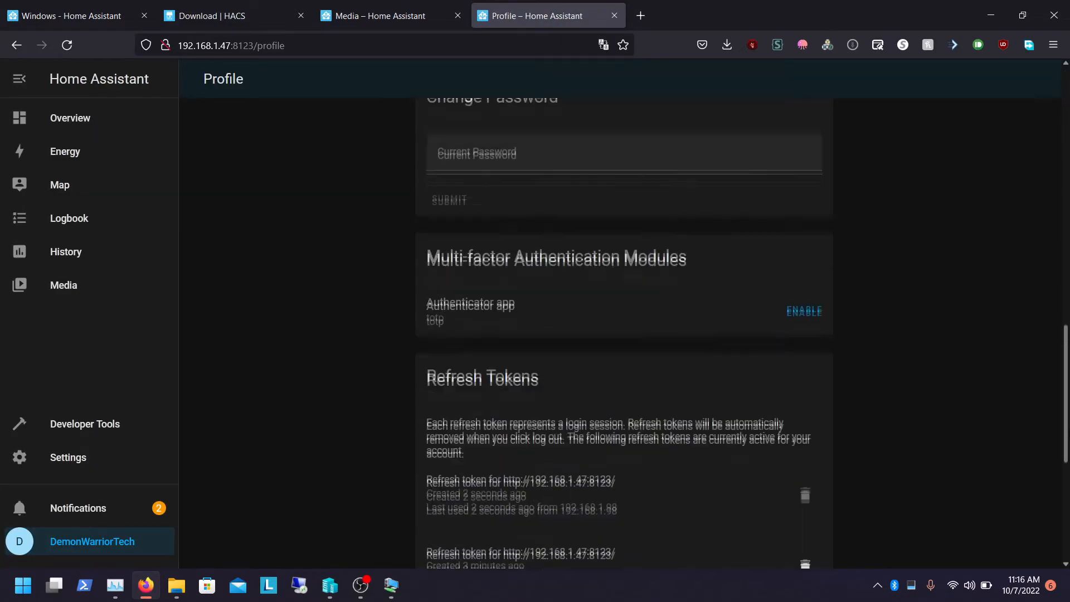
left_click(83, 453)
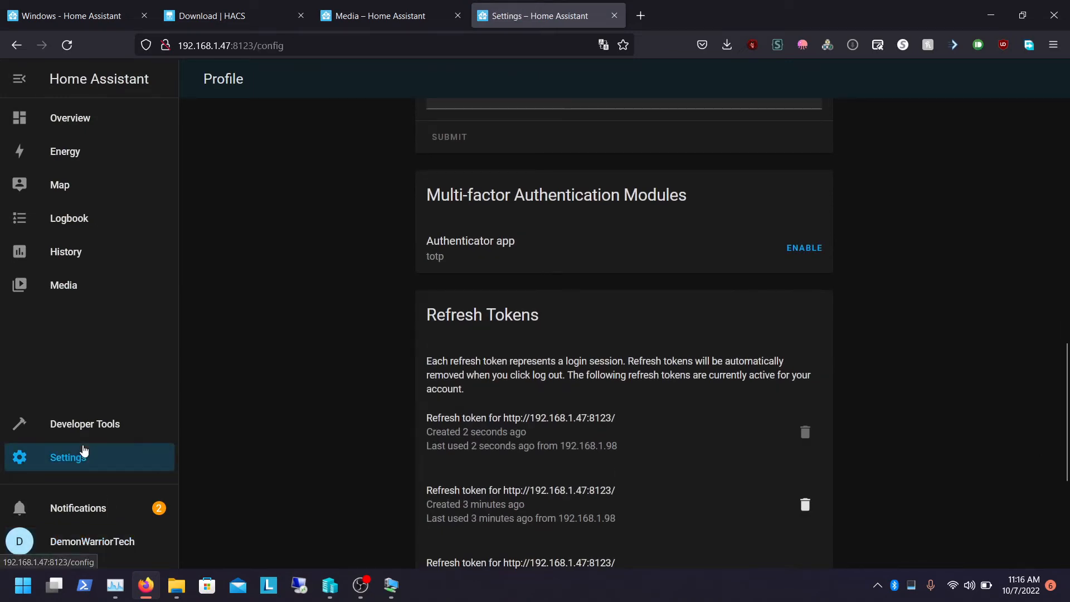
left_click(731, 334)
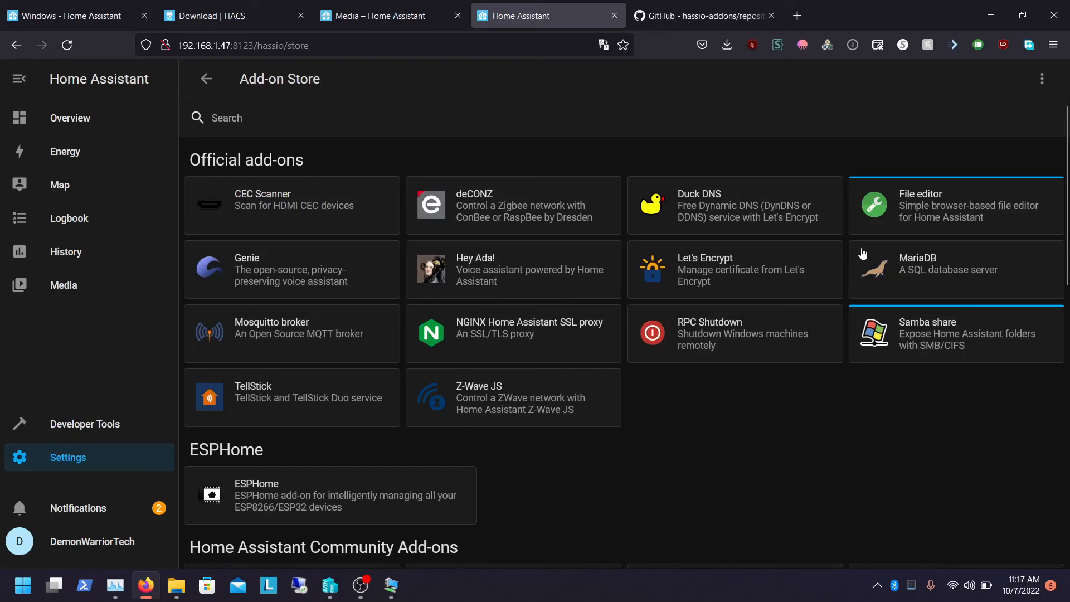
left_click(1042, 78)
left_click(989, 122)
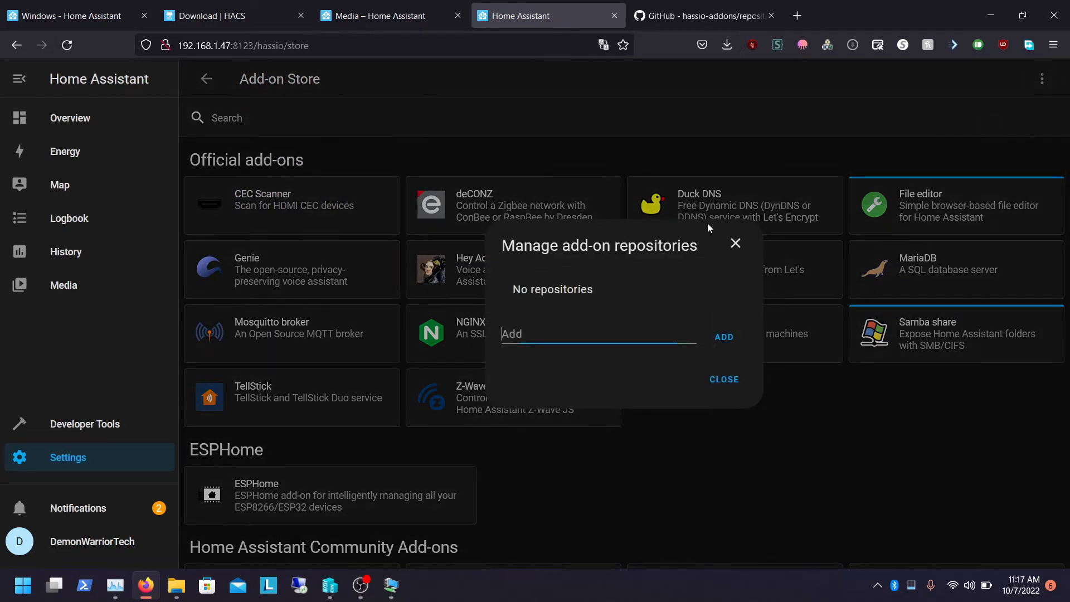
type("https://github.com/hassio-addons/repository")
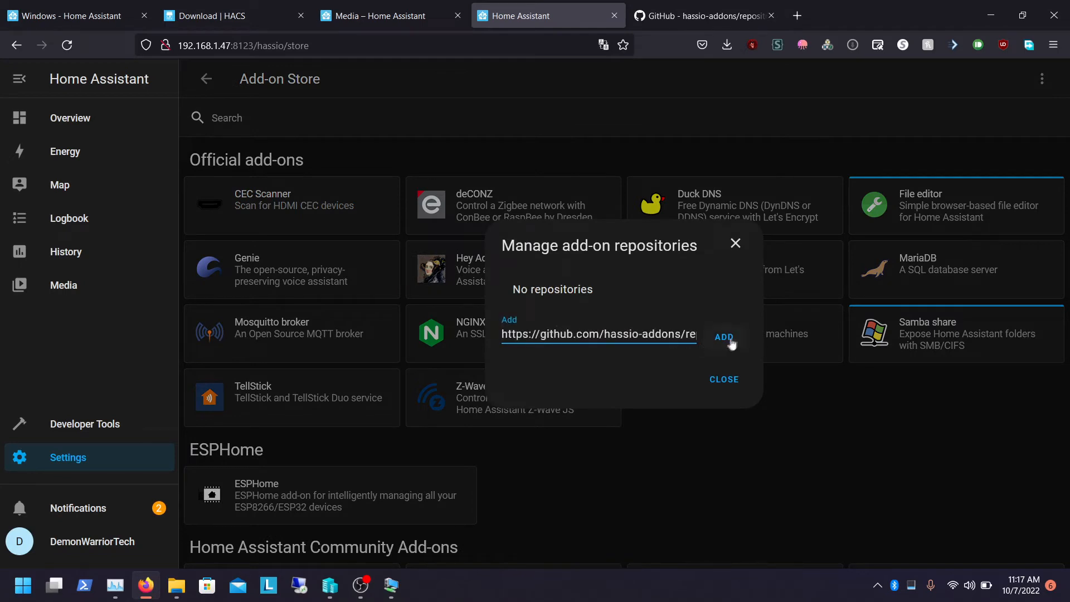
left_click(727, 339)
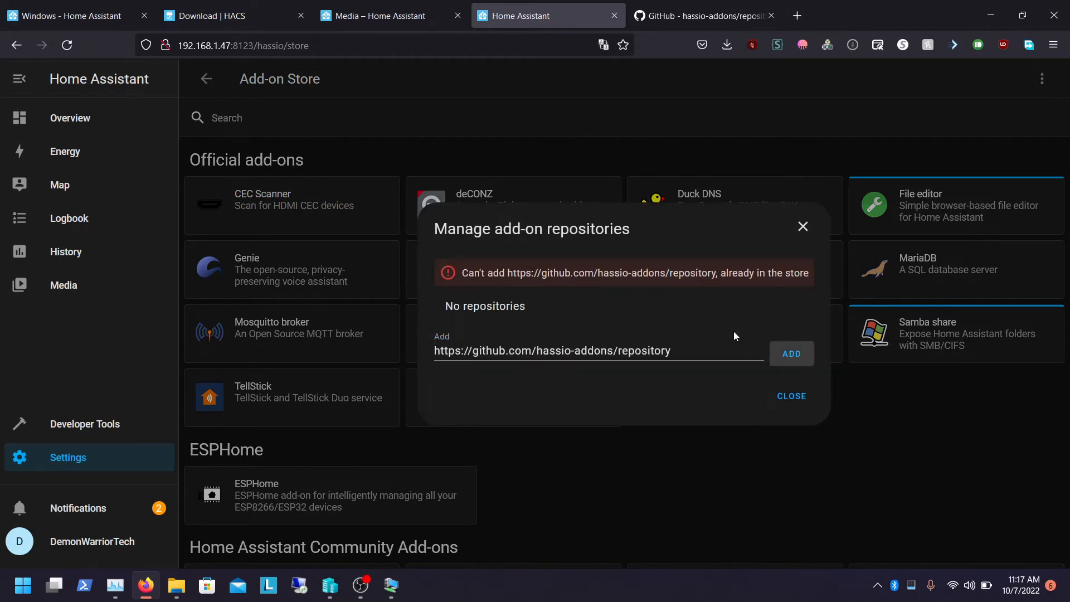
double_click(691, 353)
left_click(789, 397)
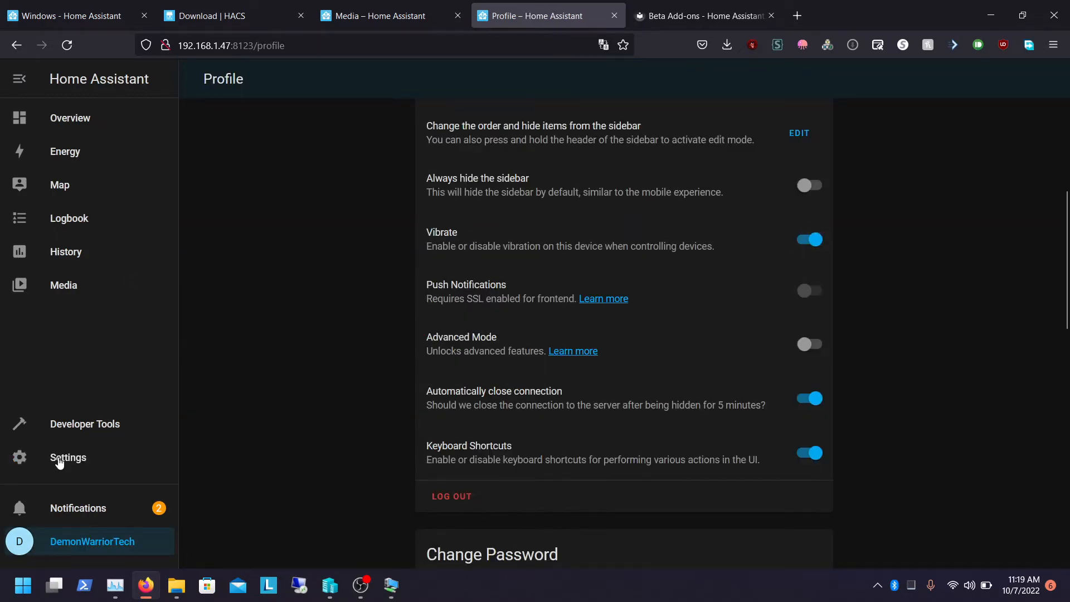
Follow the Add-on Store link to the user profile and switch on Advanced Mode
left_click(60, 462)
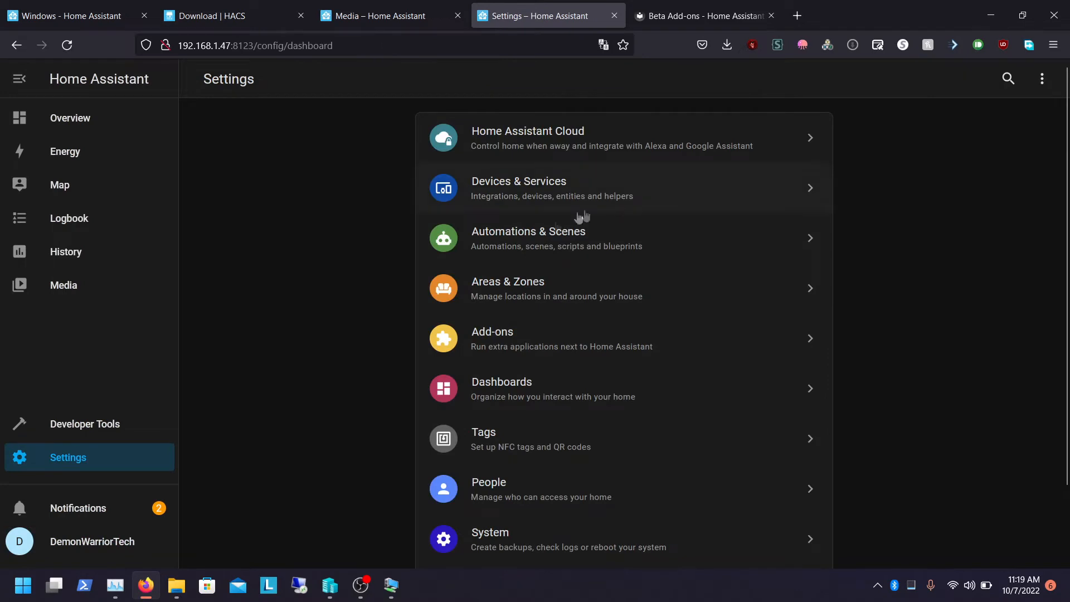
left_click(472, 331)
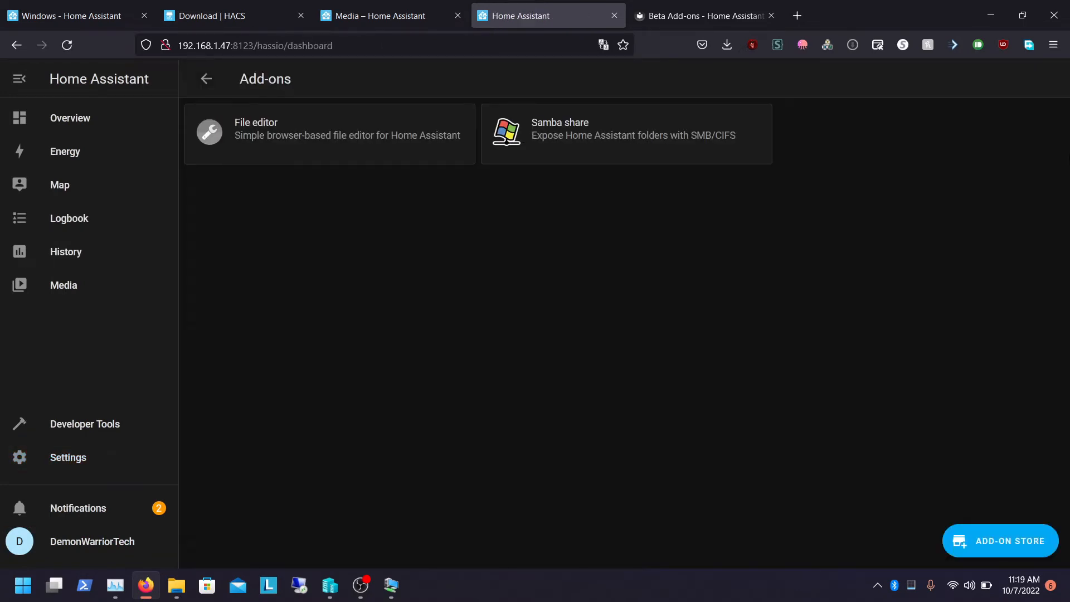
left_click(973, 535)
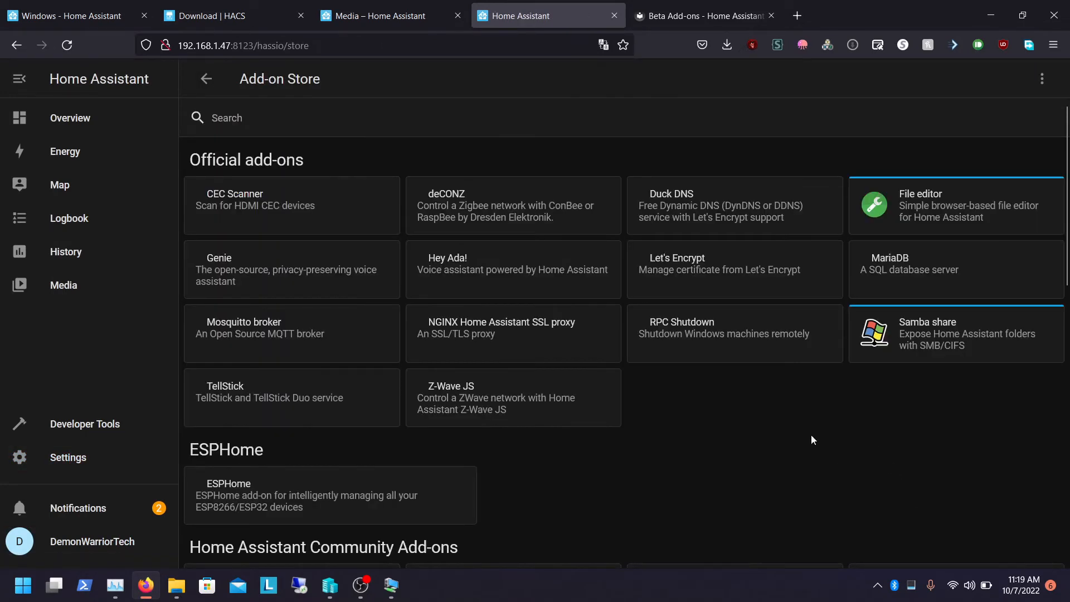
scroll(933, 523, "down", 10)
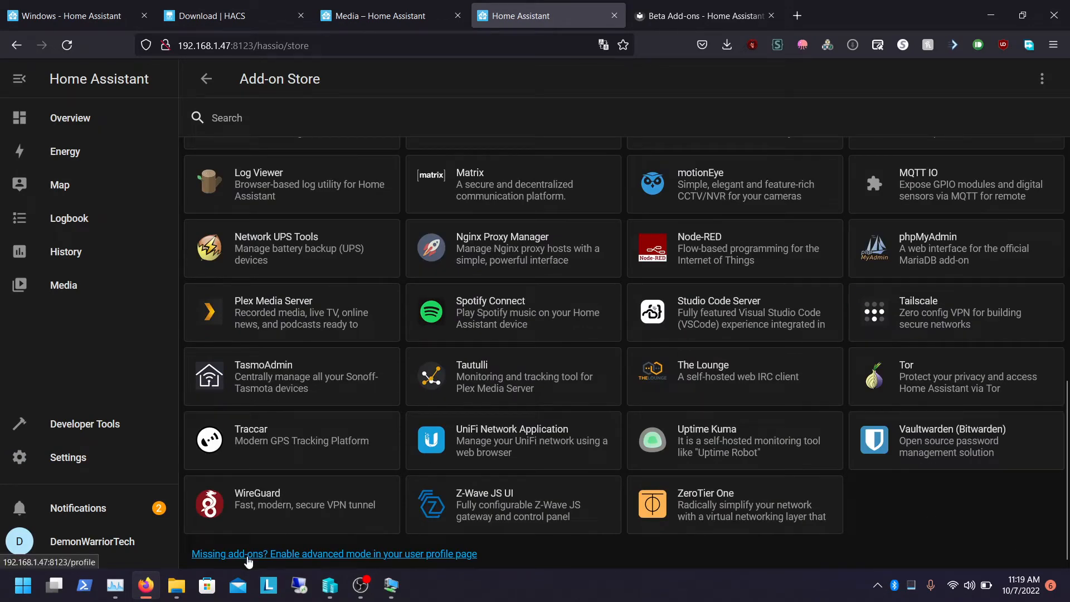
left_click(248, 554)
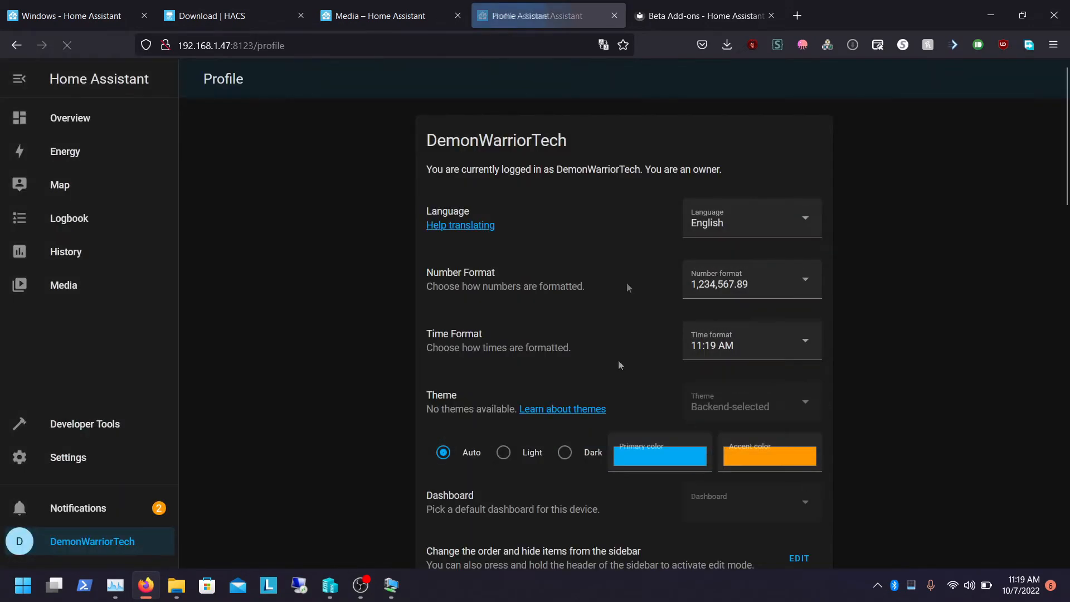
scroll(1042, 112, "down", 10)
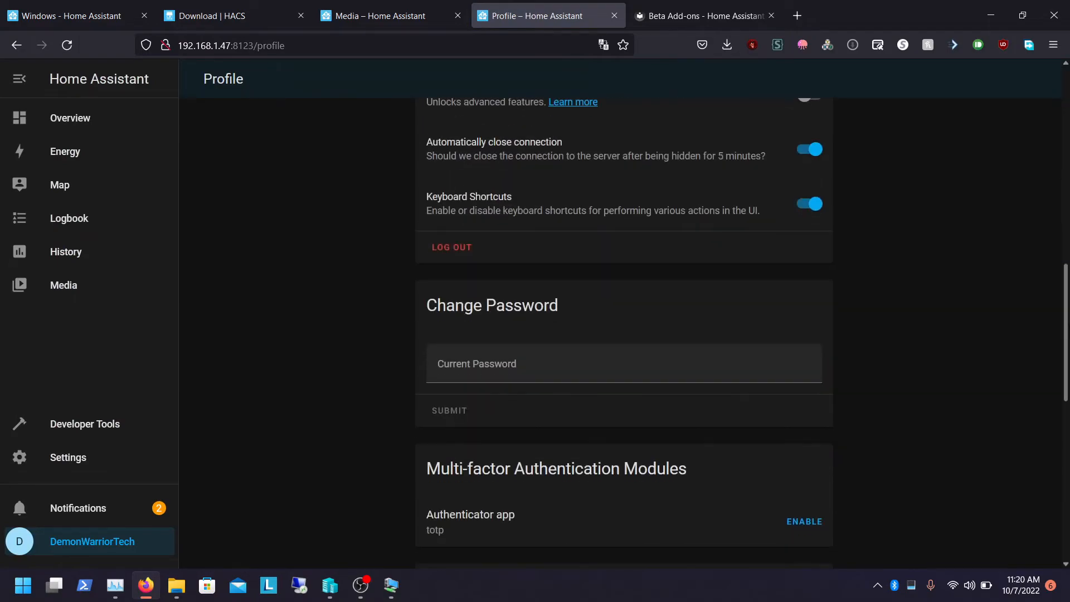
scroll(1045, 257, "up", 6)
scroll(1031, 225, "down", 8)
scroll(1037, 222, "up", 8)
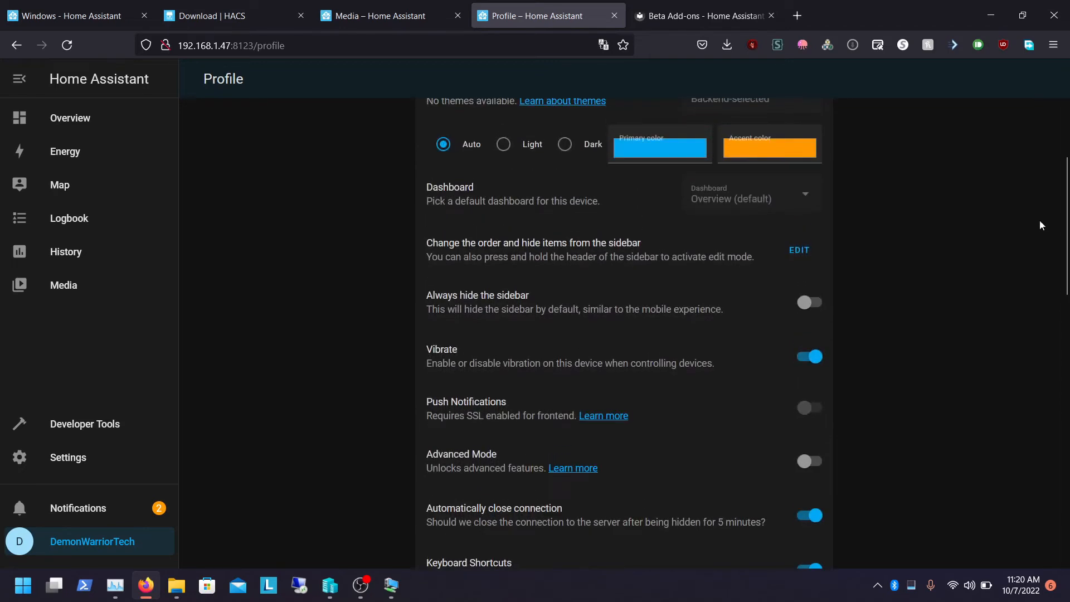
left_click(807, 463)
Search the Add-on Store for ssh and try to install the community SSH & Web Terminal add-on
left_click(68, 457)
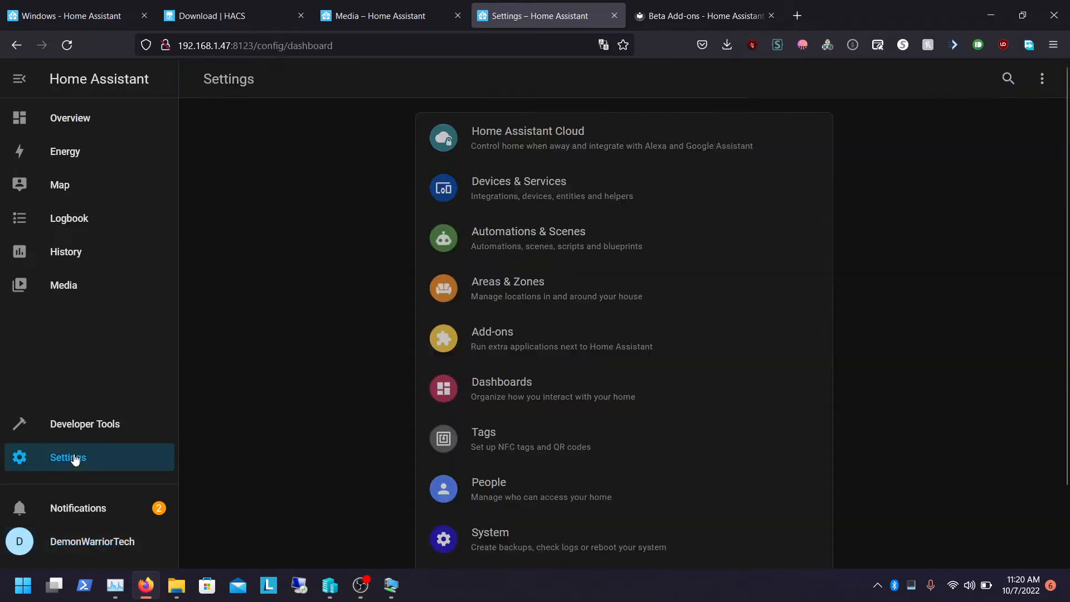
left_click(475, 341)
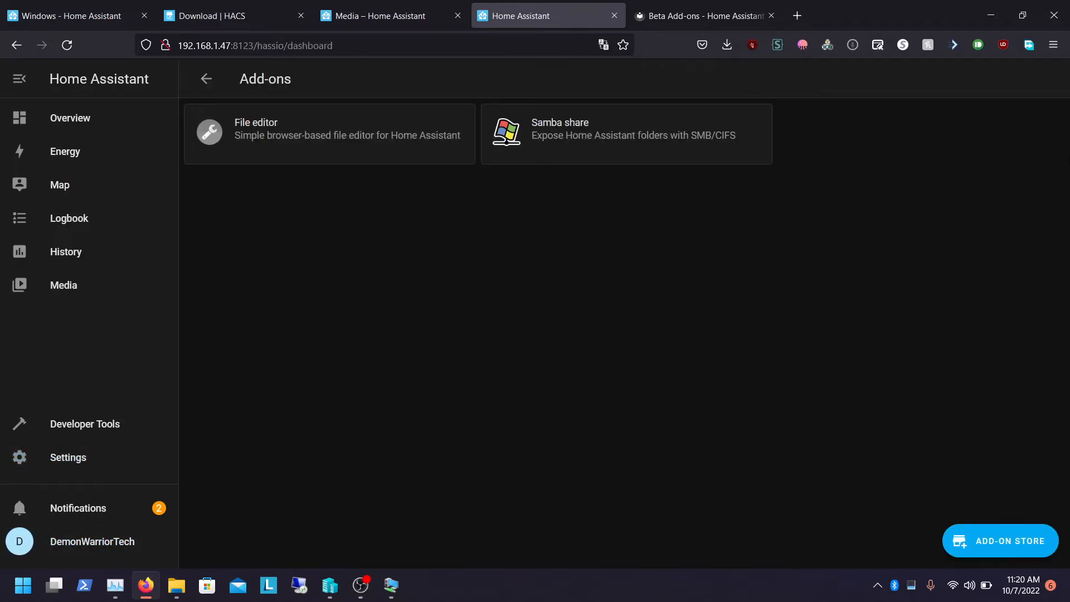
left_click(977, 525)
left_click(385, 105)
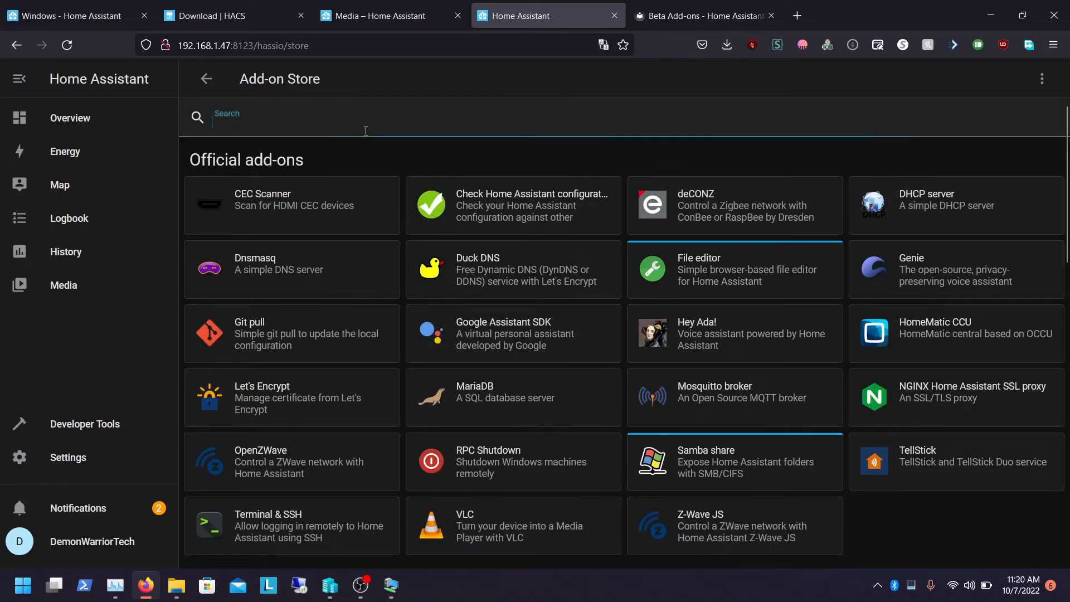
type("ssh")
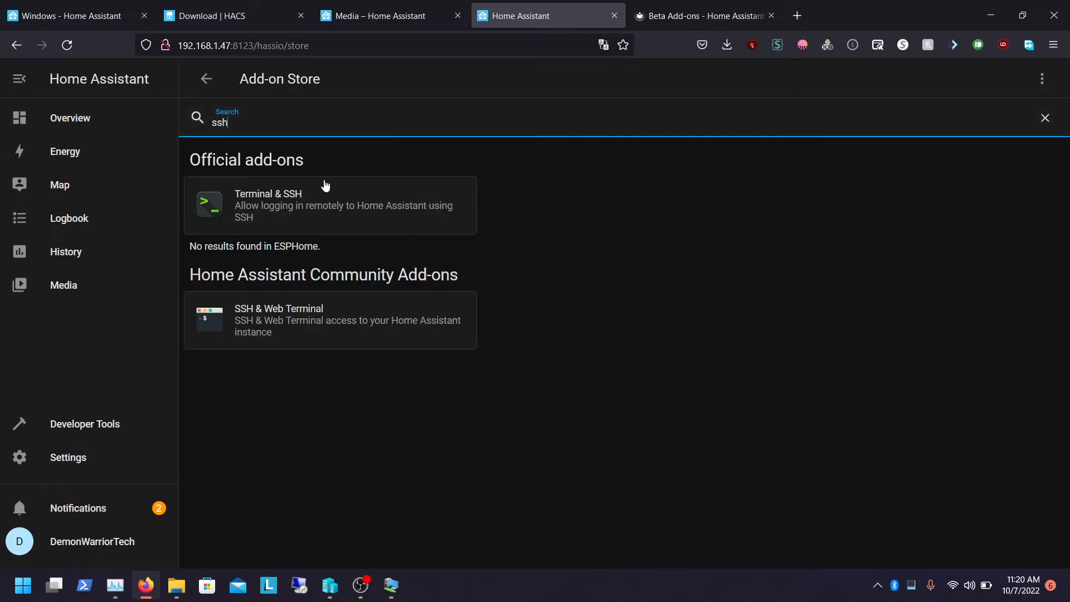
left_click(291, 333)
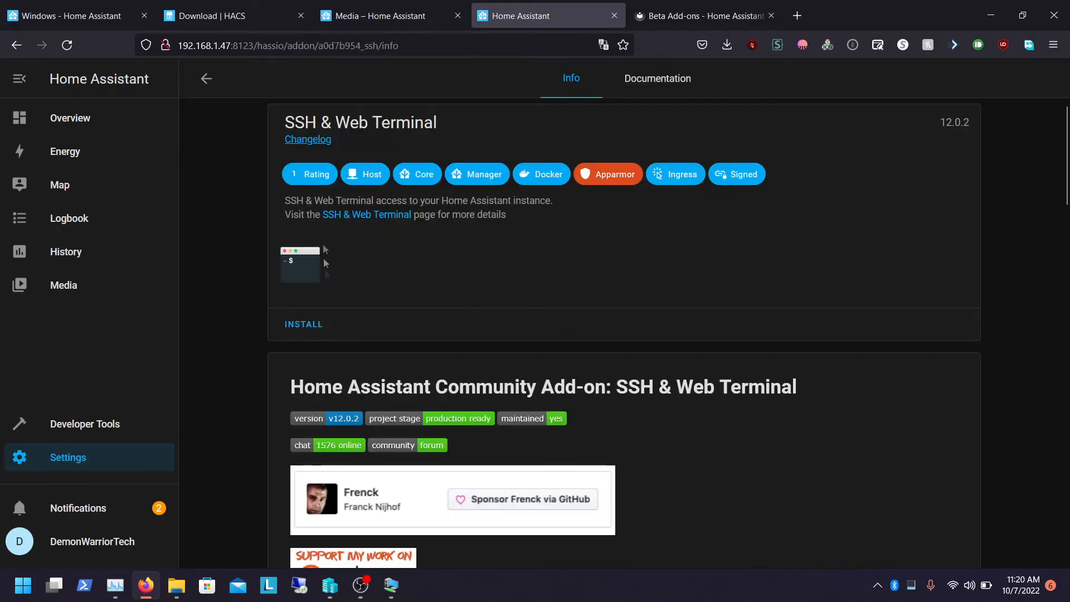
left_click(303, 325)
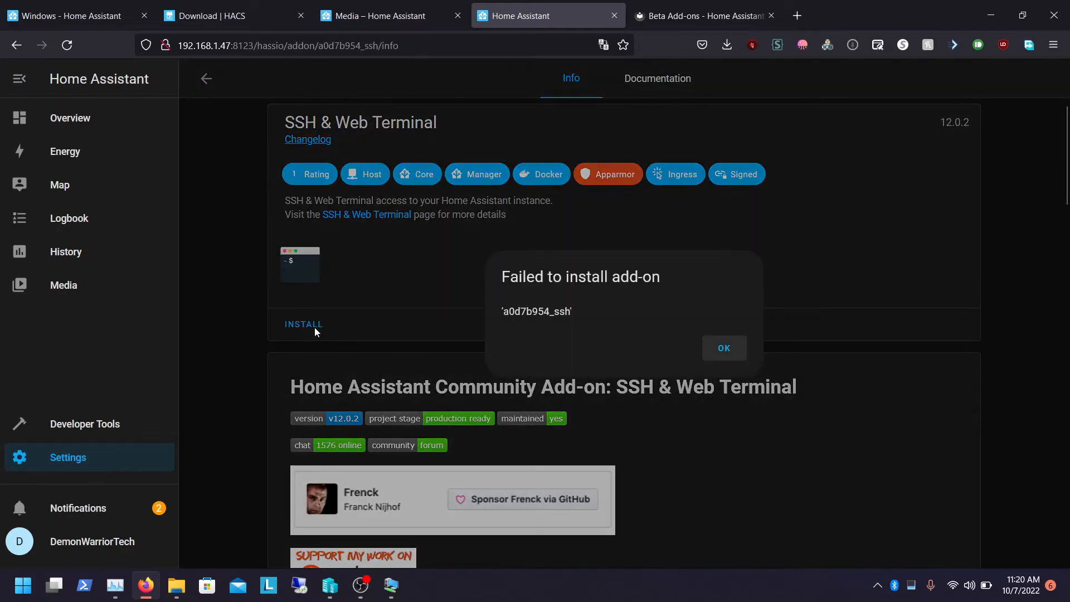
left_click(718, 349)
left_click(205, 80)
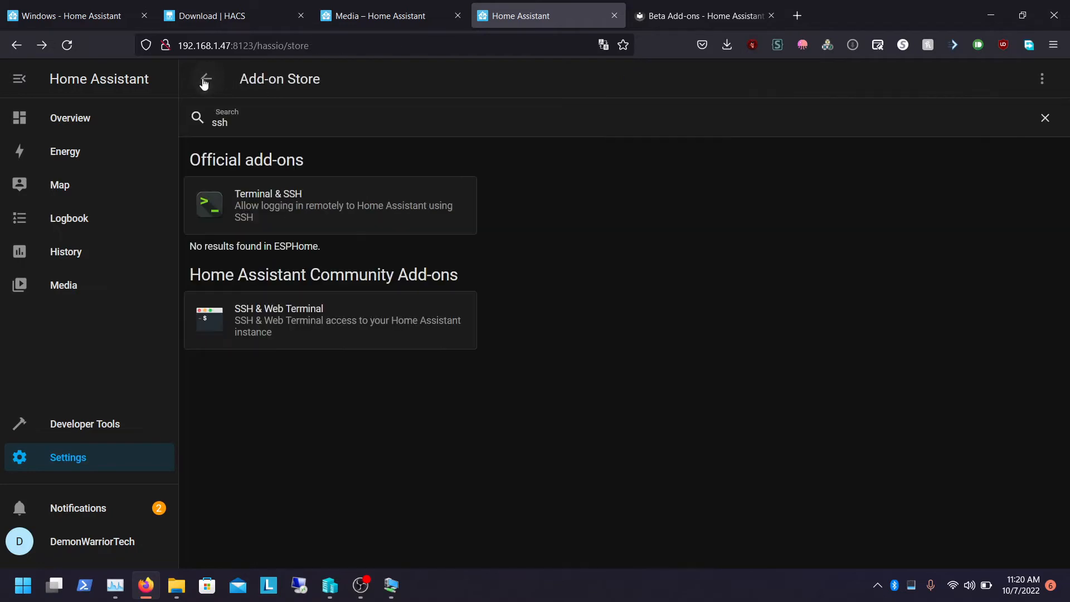
Install the official Terminal & SSH add-on and turn on its Show in sidebar option
left_click(251, 218)
left_click(315, 332)
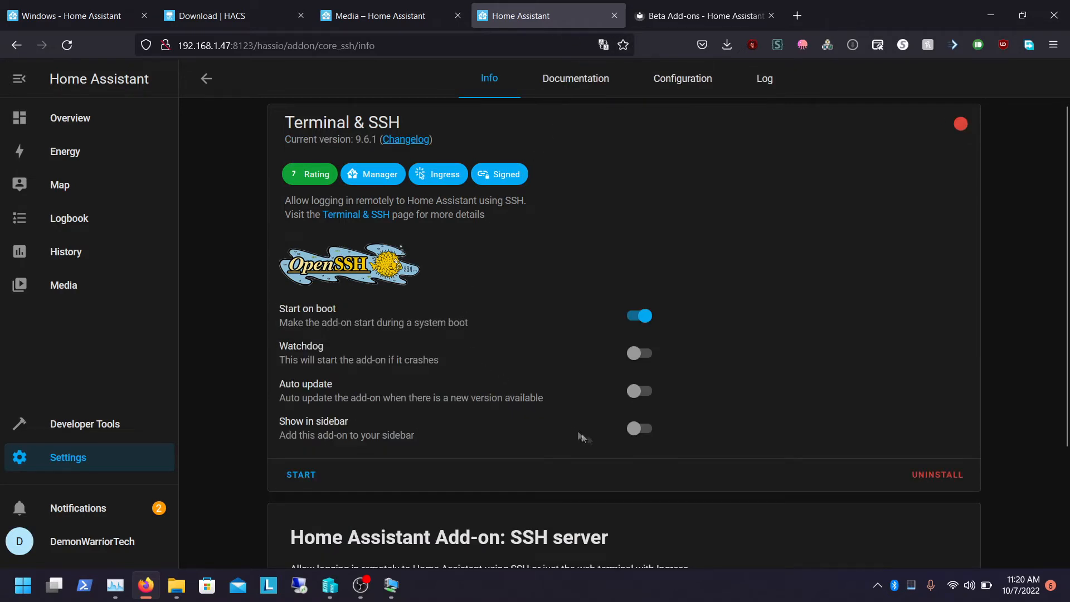
left_click(639, 428)
left_click(205, 79)
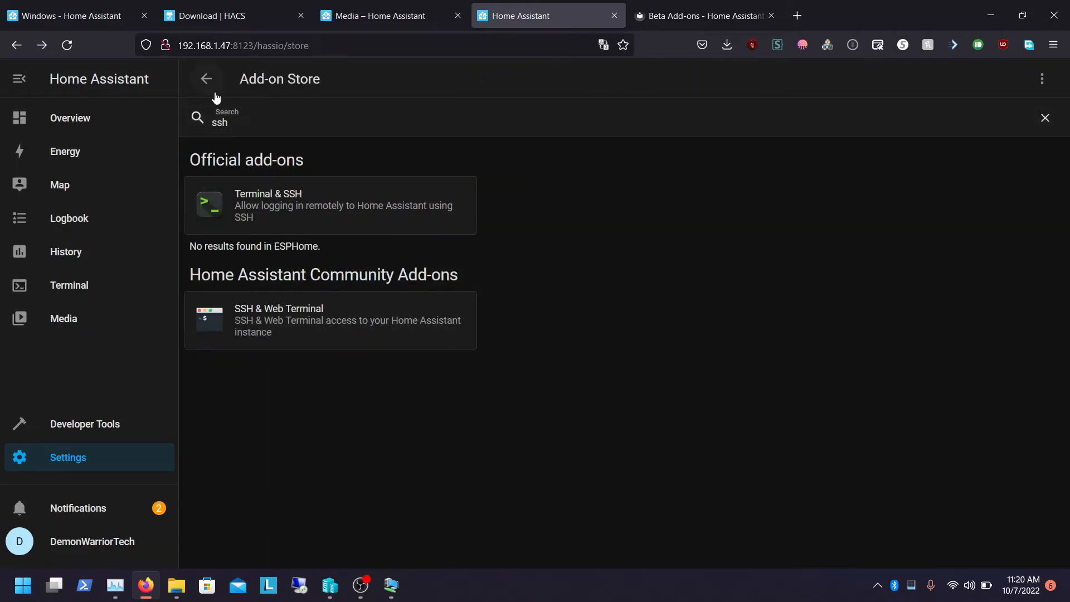
Open the File editor add-on and turn on its Show in sidebar option
left_click(206, 78)
left_click(260, 139)
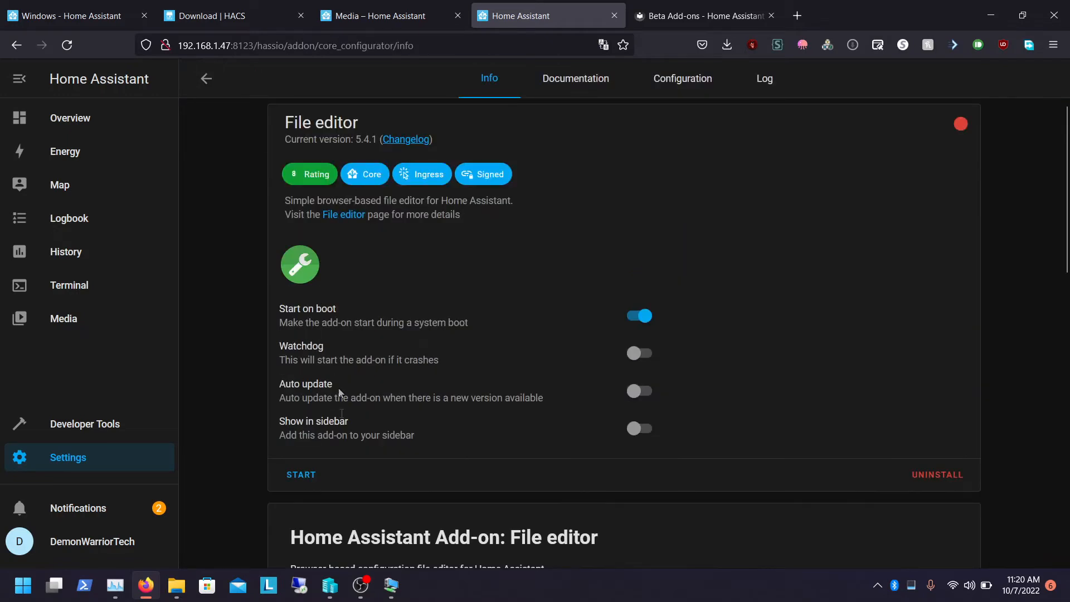
left_click(639, 428)
left_click(207, 80)
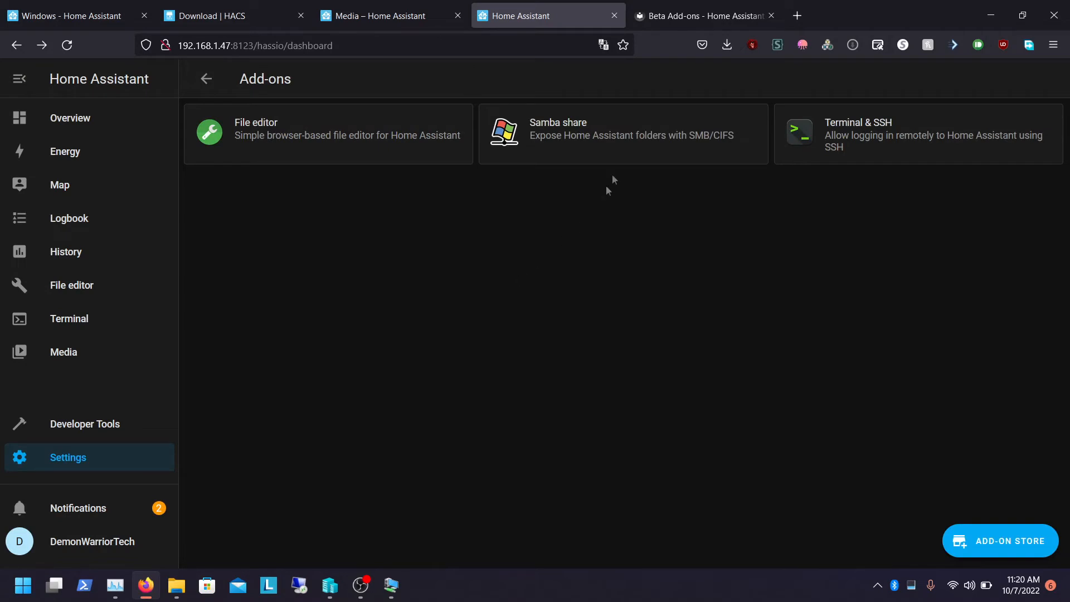
Review the Samba share add-on page and open the Terminal panel from the sidebar
left_click(594, 158)
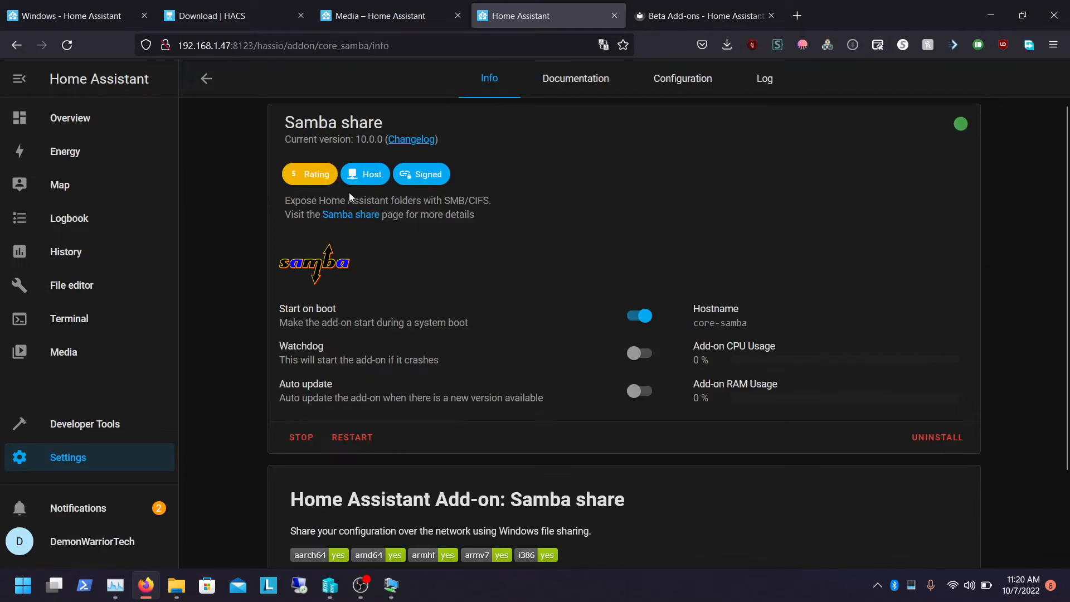
left_click(206, 79)
left_click(72, 317)
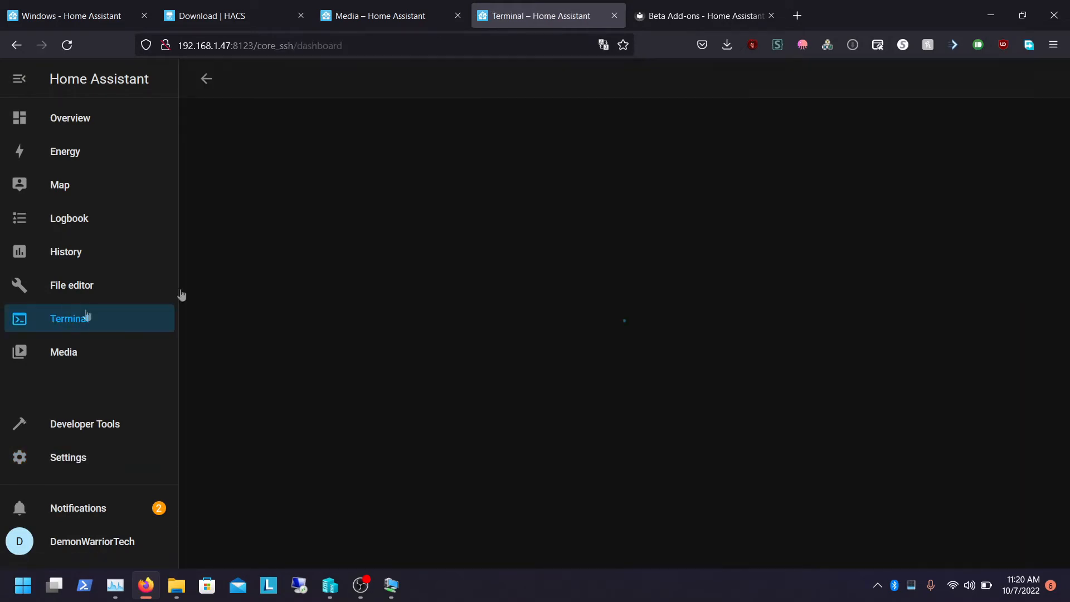
left_click(384, 16)
left_click(223, 16)
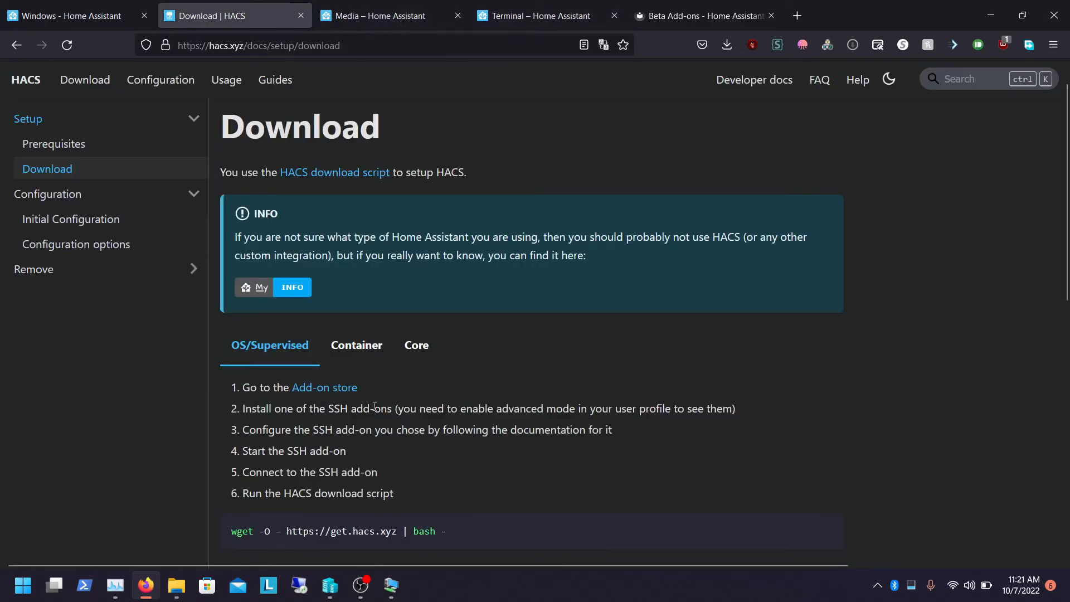
scroll(375, 406, "down", 2)
triple_click(316, 458)
key("ctrl+c")
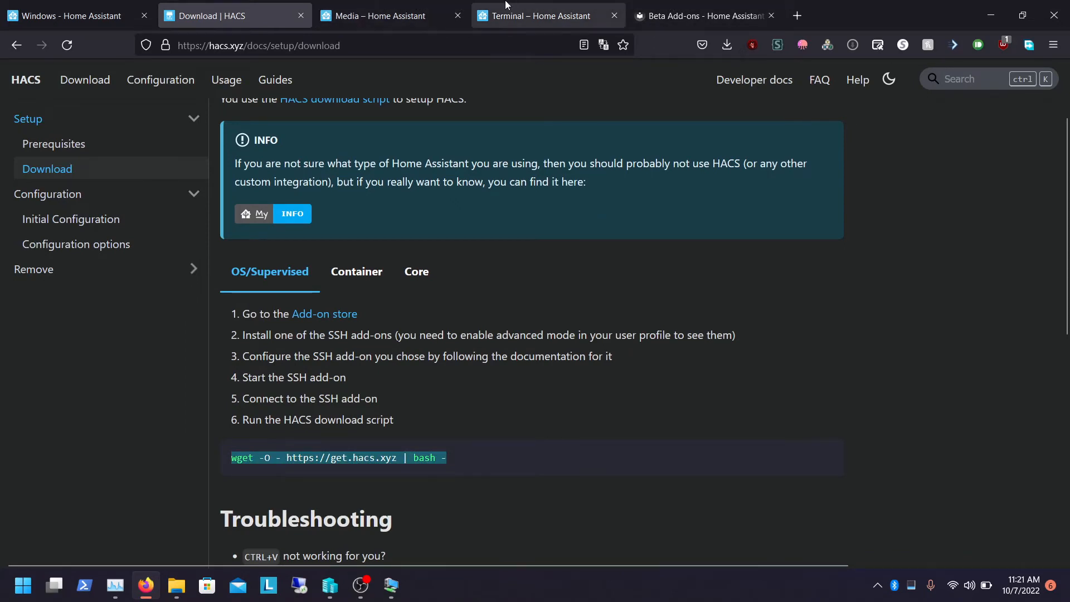
left_click(506, 6)
Paste the HACS download command at the Terminal & SSH command prompt
right_click(270, 283)
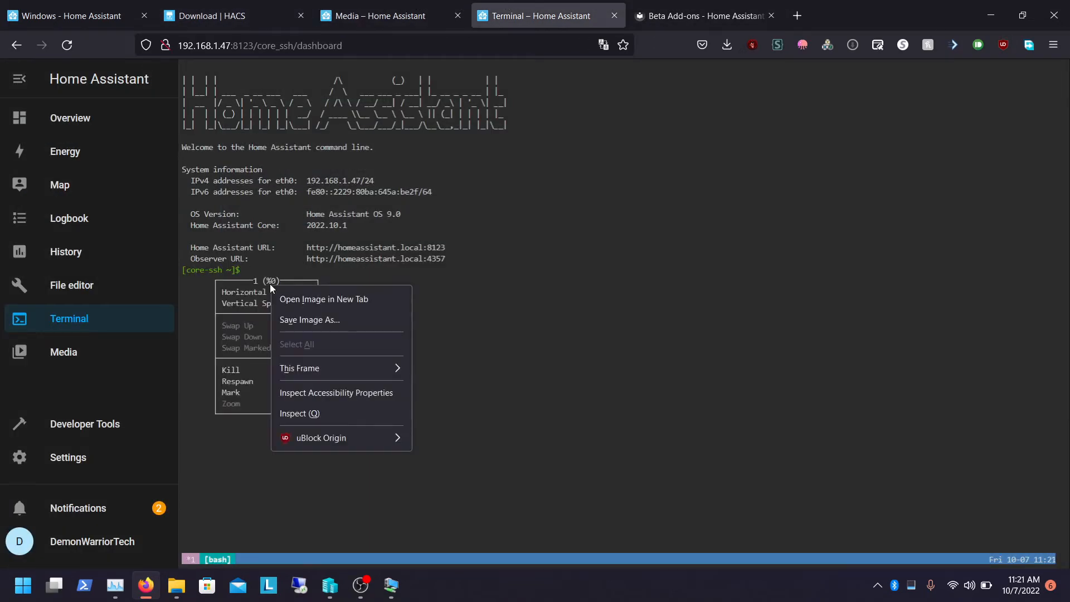
left_click(252, 269)
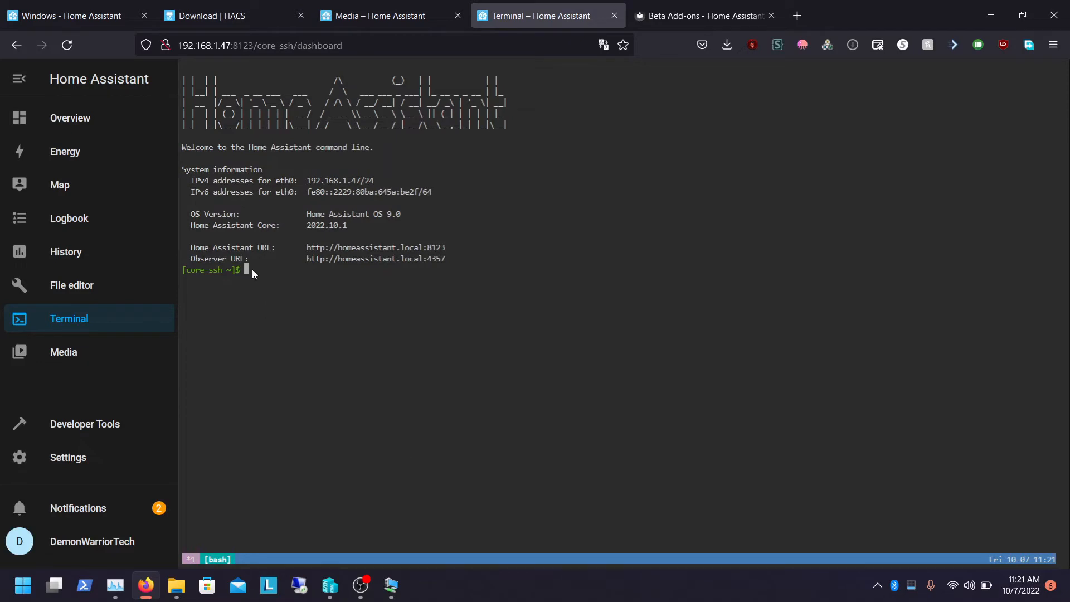
double_click(247, 269)
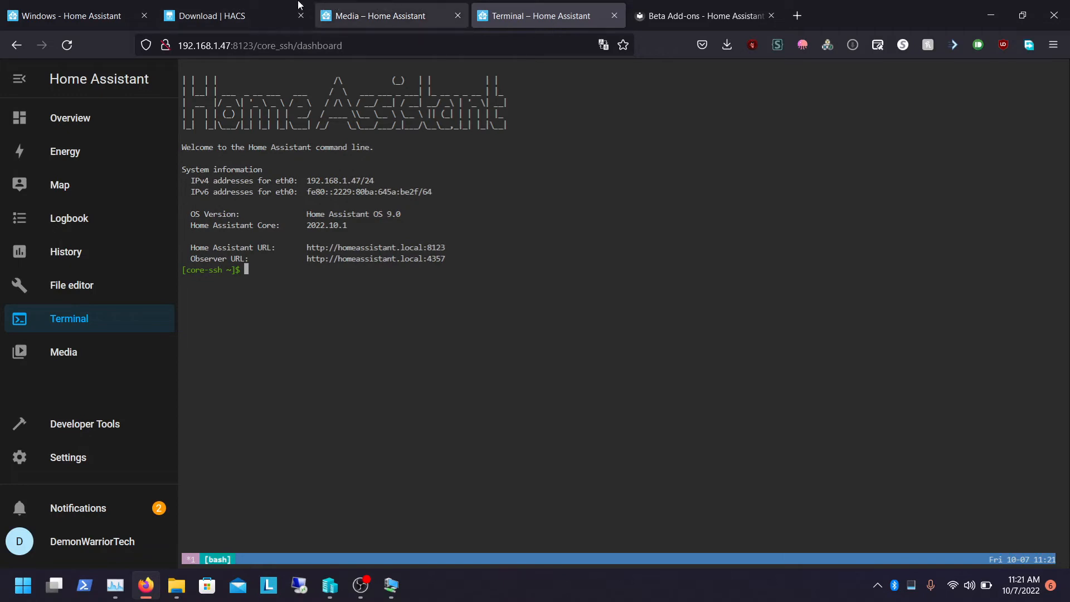
left_click_drag(234, 15, 378, 11)
key("ctrl+Tab")
right_click(273, 282)
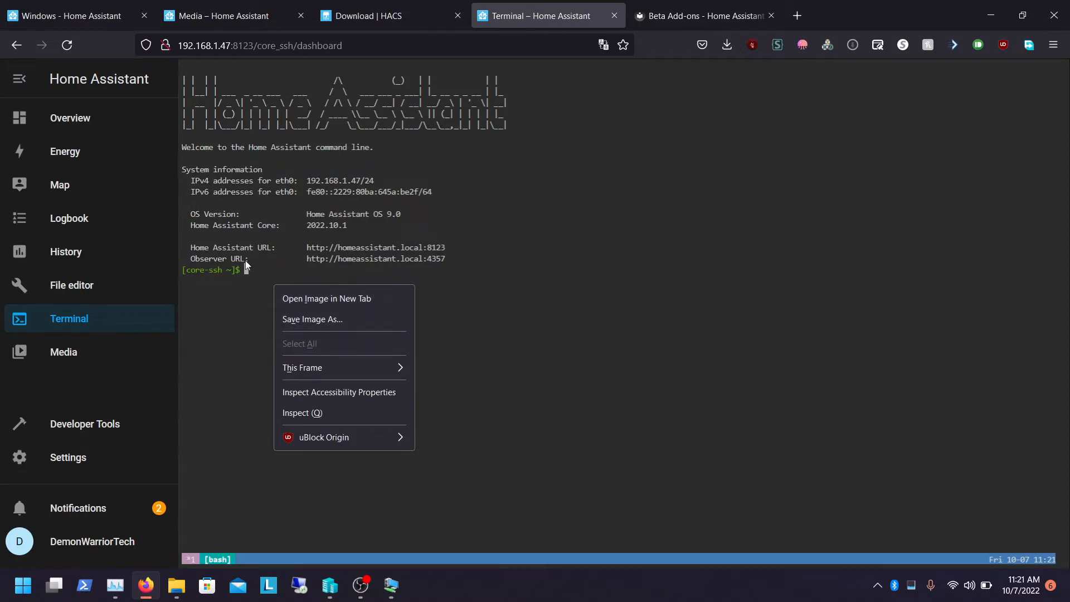
left_click(247, 270)
key("ctrl+v")
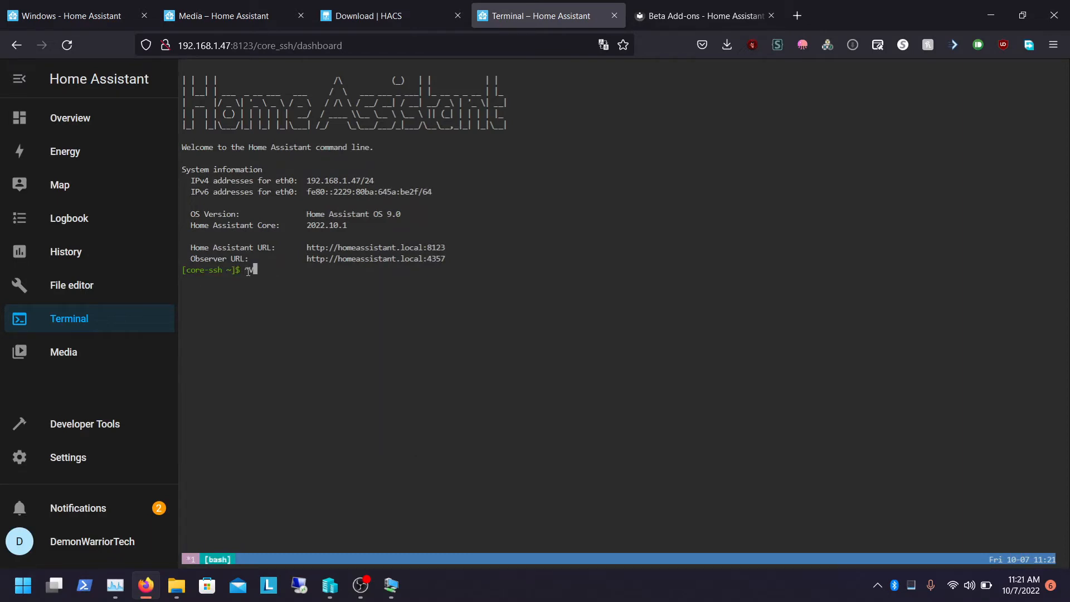
left_click(346, 7)
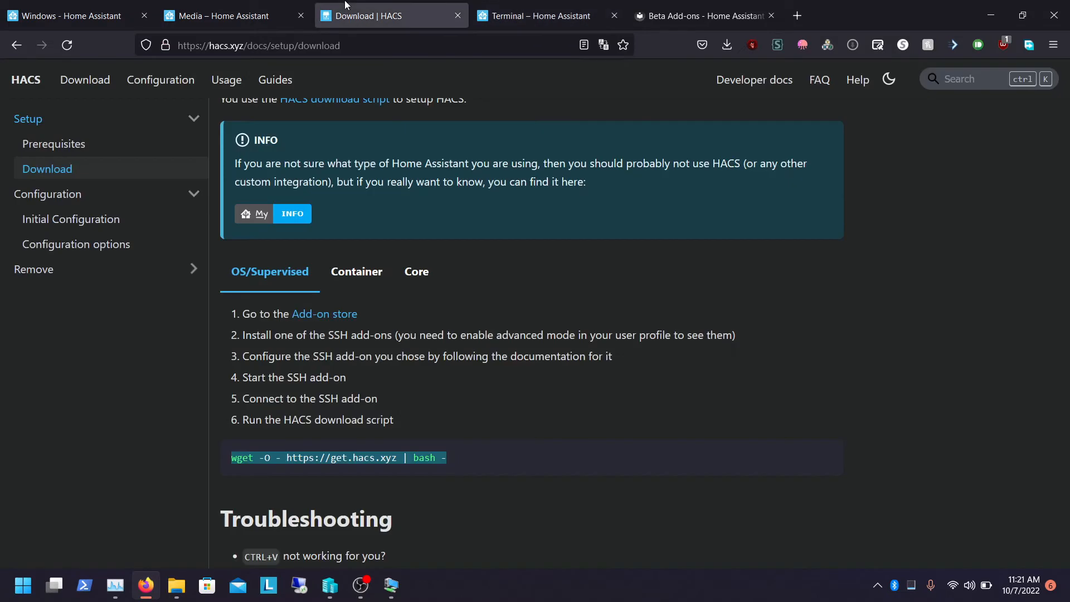
left_click(501, 8)
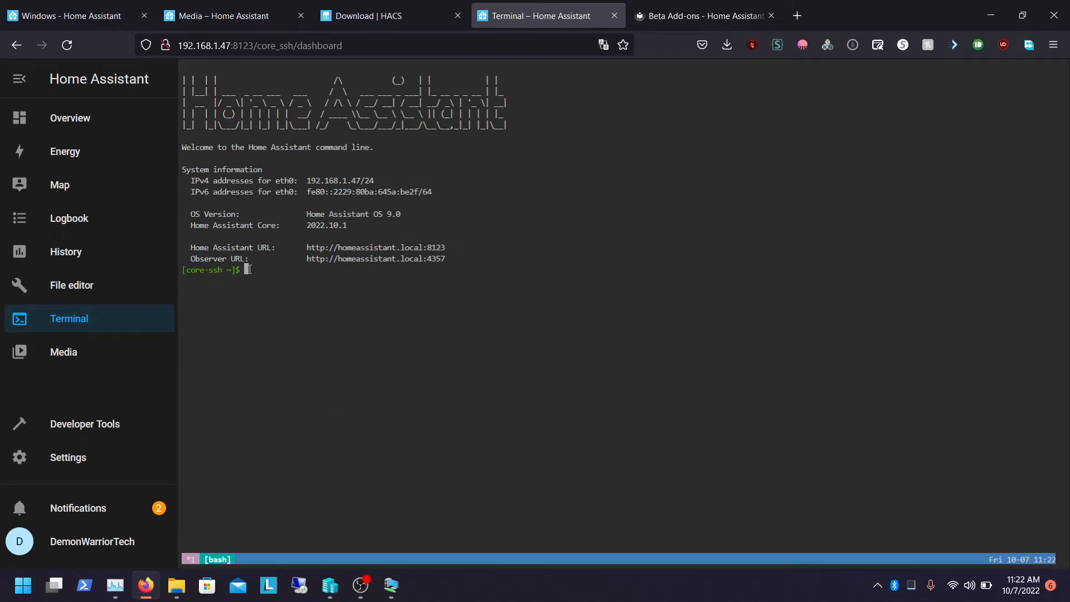
key("ctrl+v")
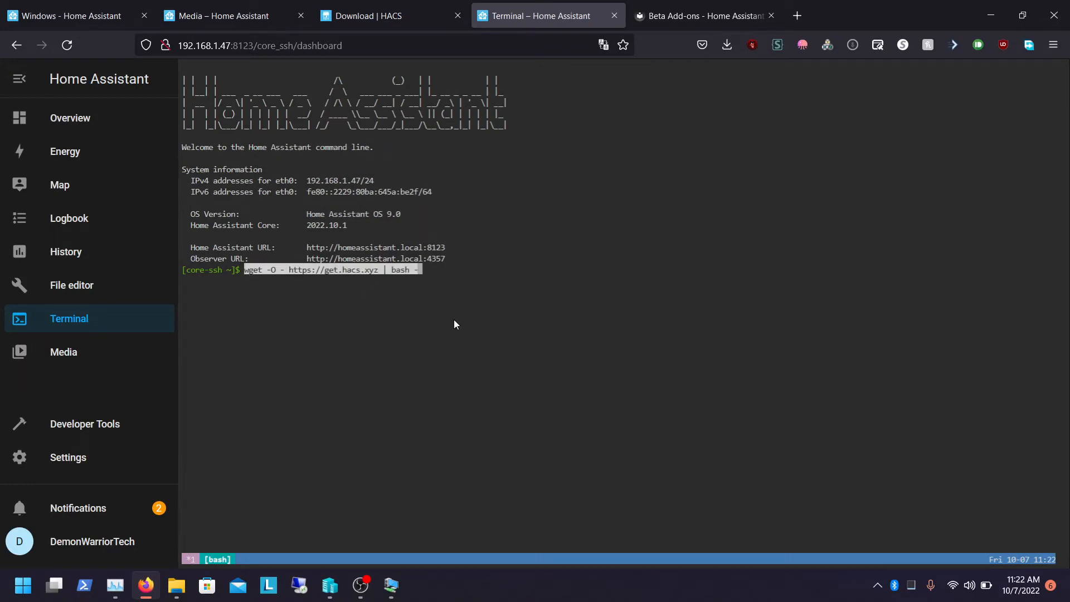
Run the pasted HACS download command in the terminal
key("Return")
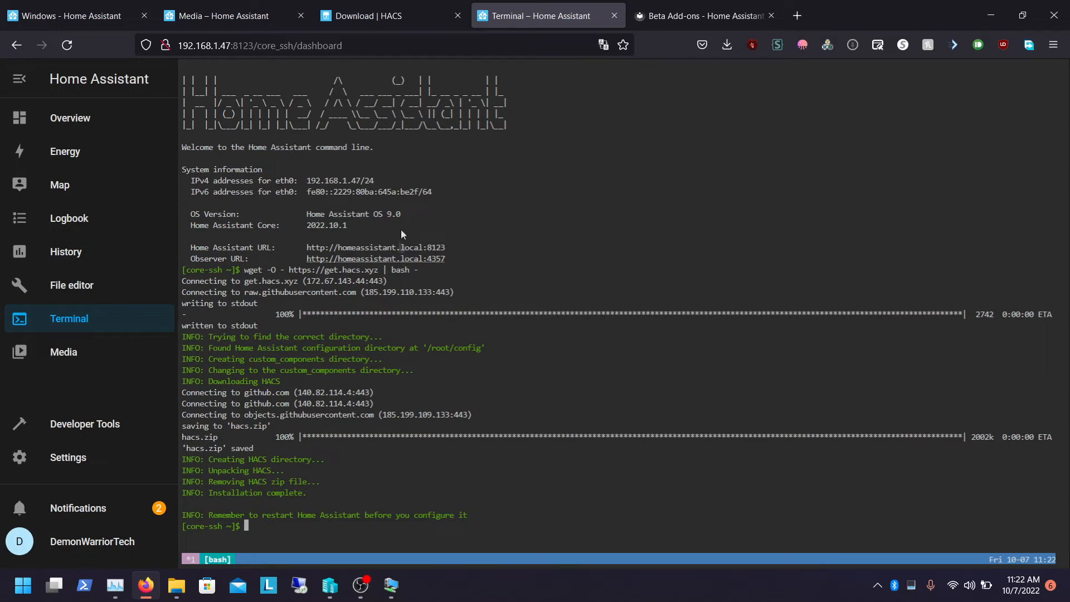
Check the Home Assistant configuration and restart Home Assistant, confirming the restart
left_click(106, 462)
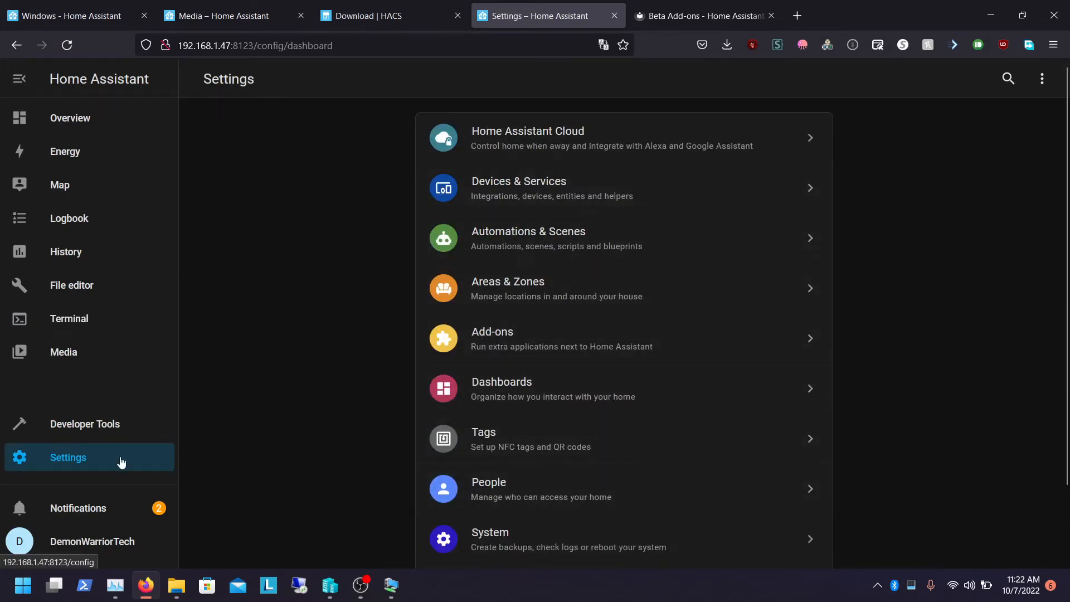
left_click(82, 429)
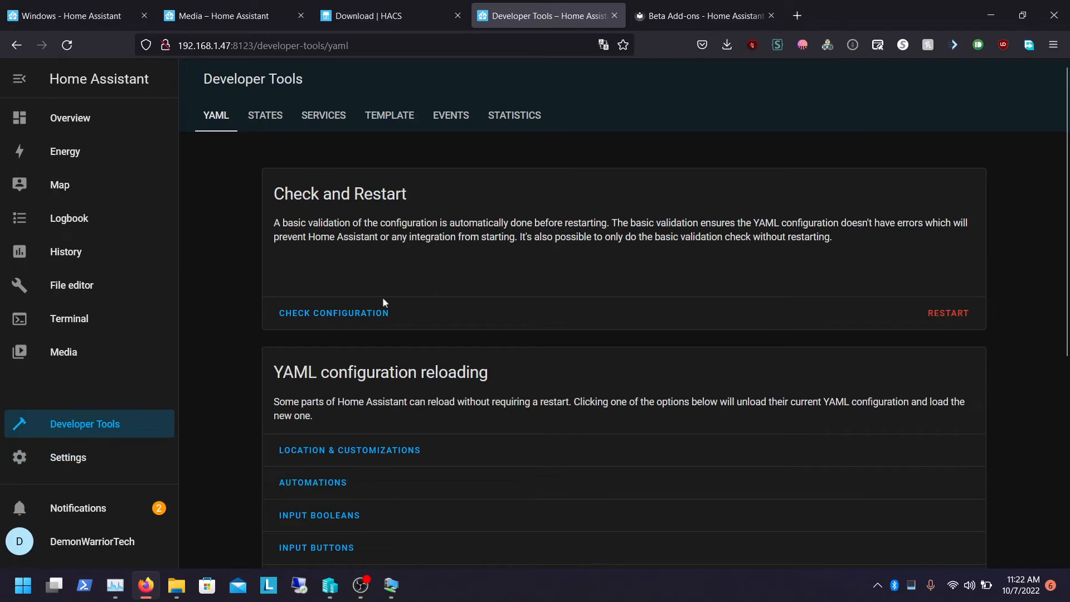
left_click(329, 312)
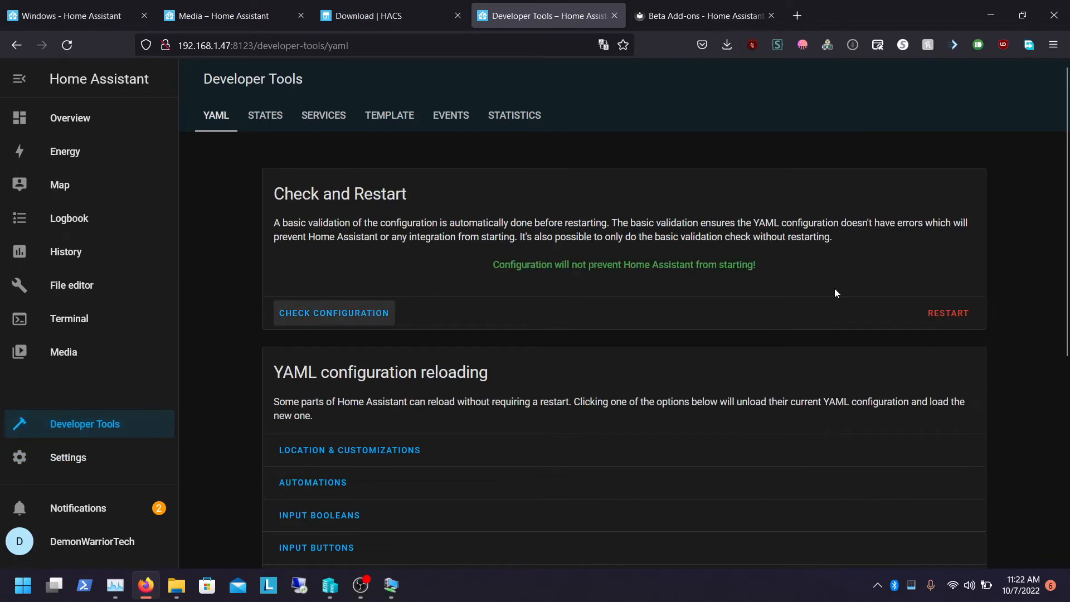
left_click(934, 315)
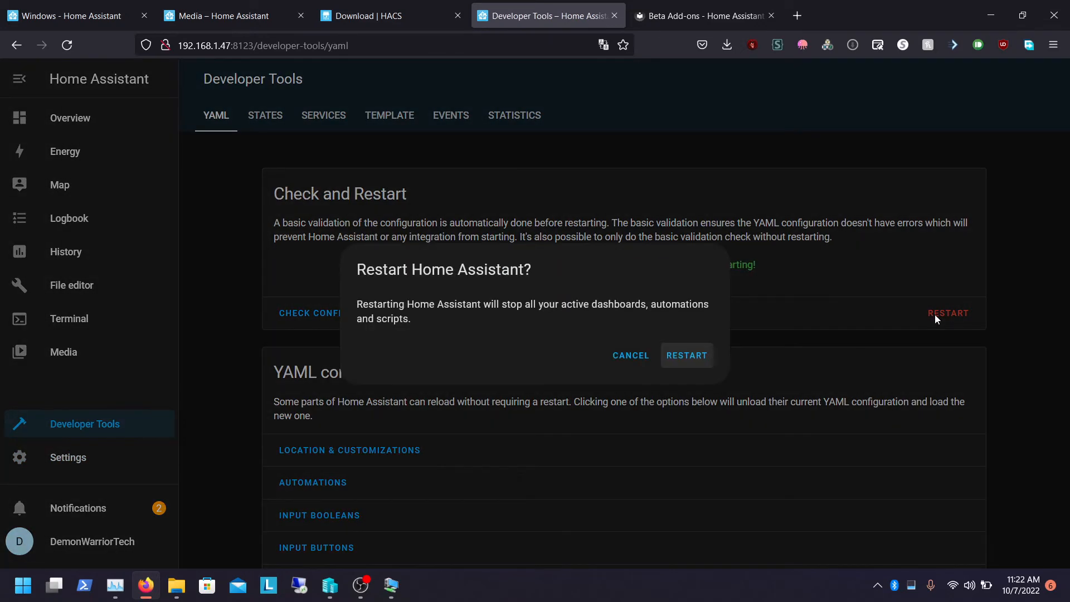
left_click(700, 359)
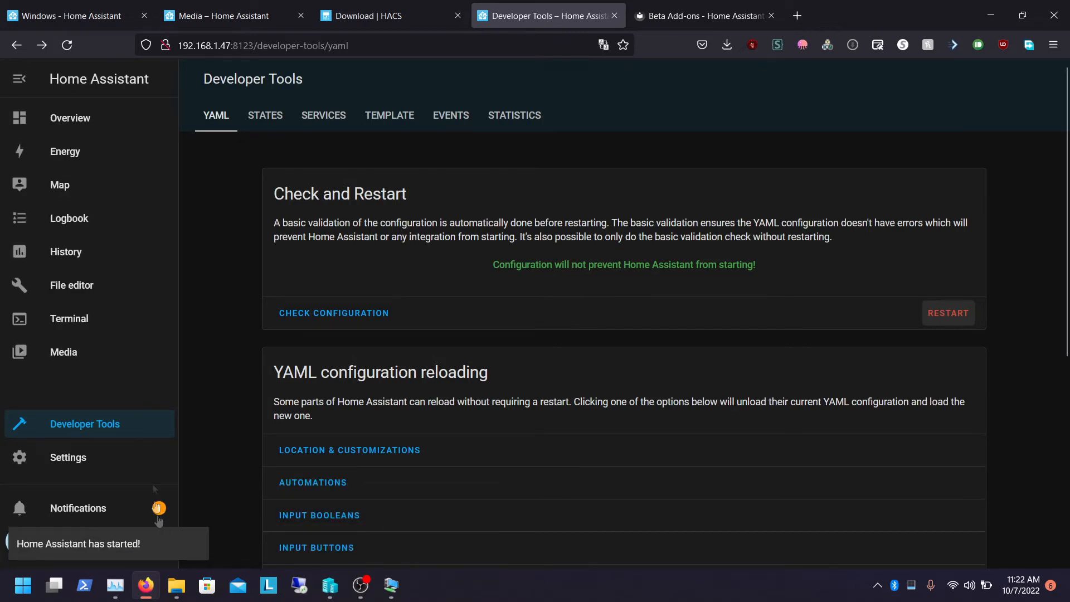
Search the add-on store for HACS
left_click(93, 458)
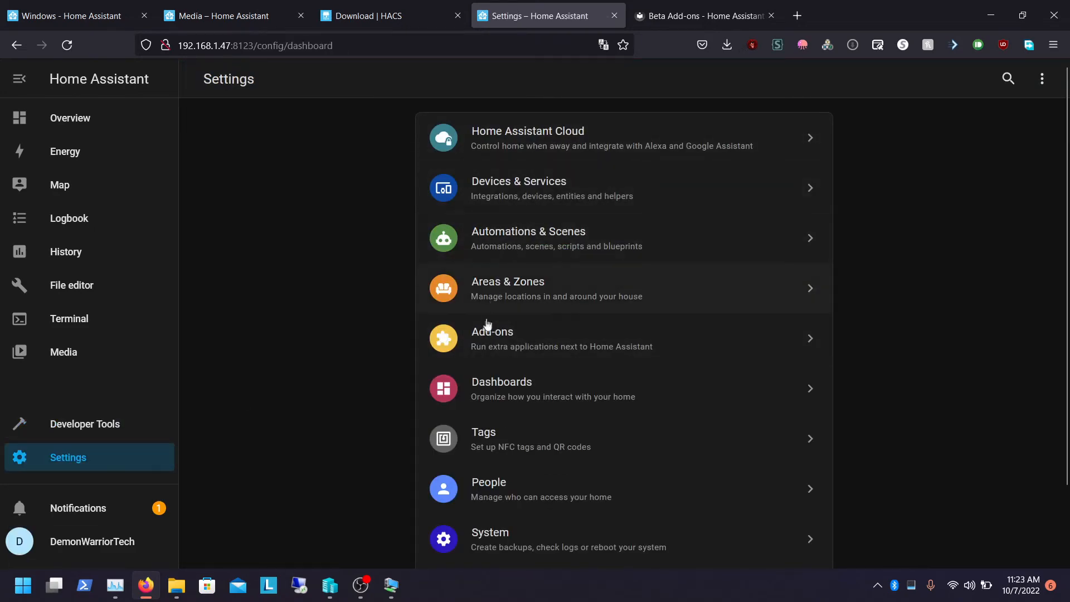
left_click(478, 340)
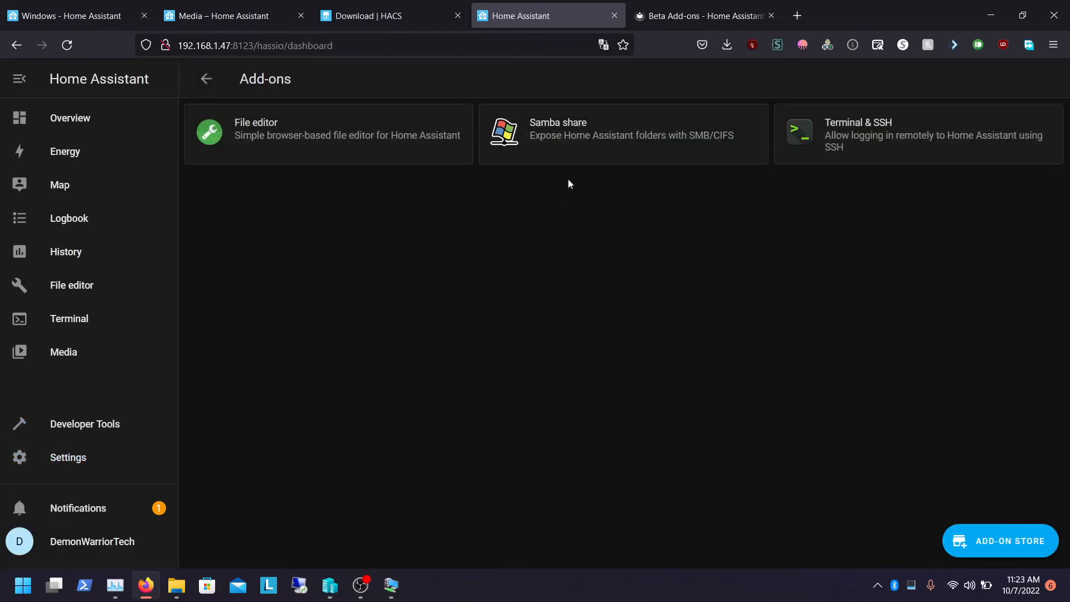
left_click(996, 549)
left_click(315, 119)
type("hac")
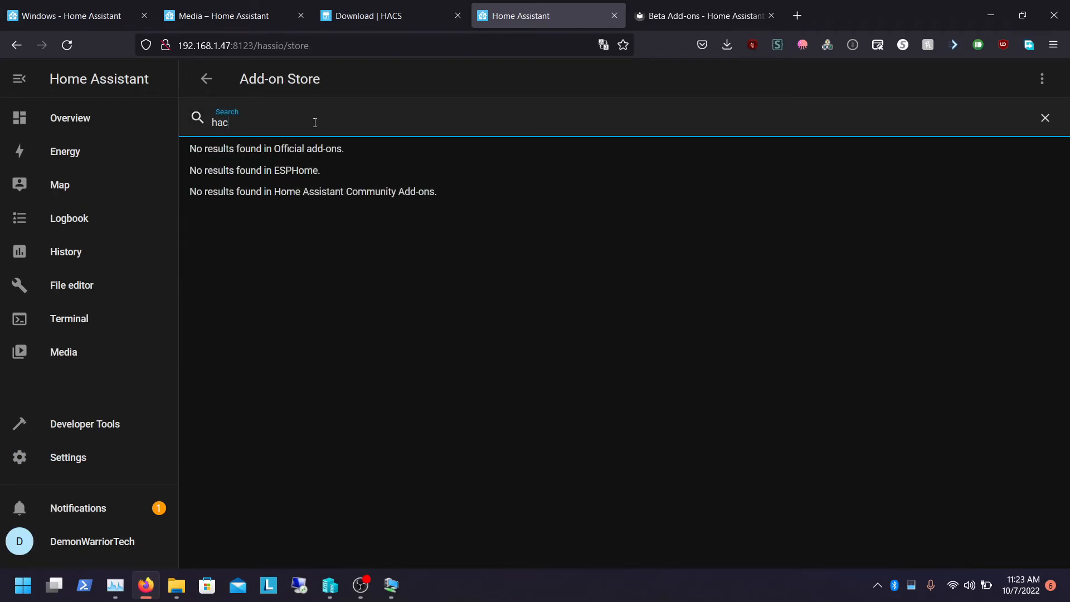
key("BackSpace")
key("BackSpace")
key("BackSpace")
mouse_move(1065, 223)
left_mouse_down()
mouse_move(1065, 519)
mouse_move(1036, 325)
mouse_move(1044, 229)
mouse_move(1050, 317)
mouse_move(1054, 218)
left_mouse_up()
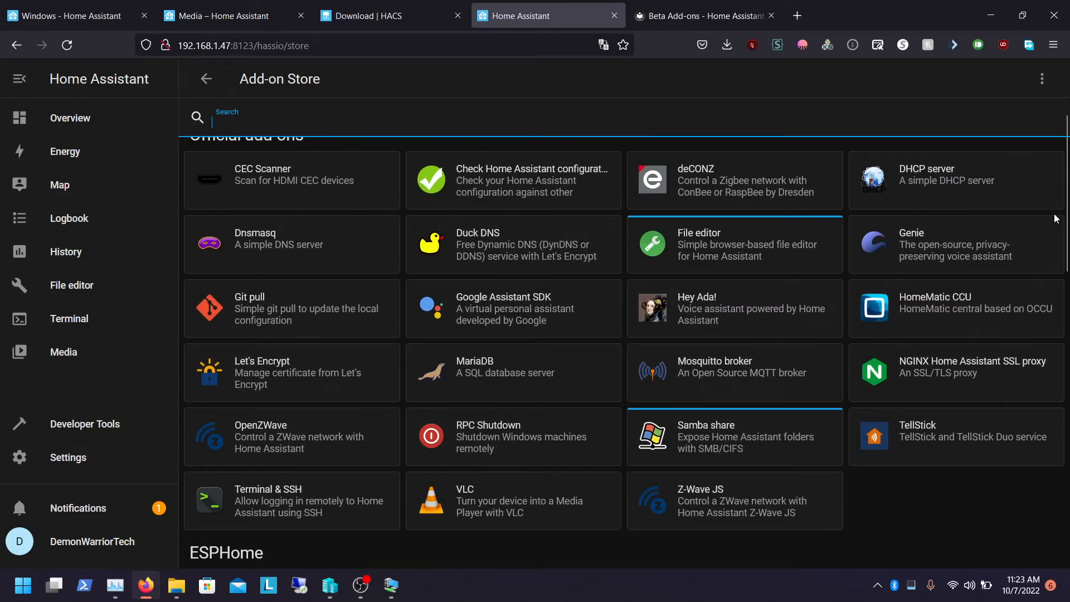
type("ha")
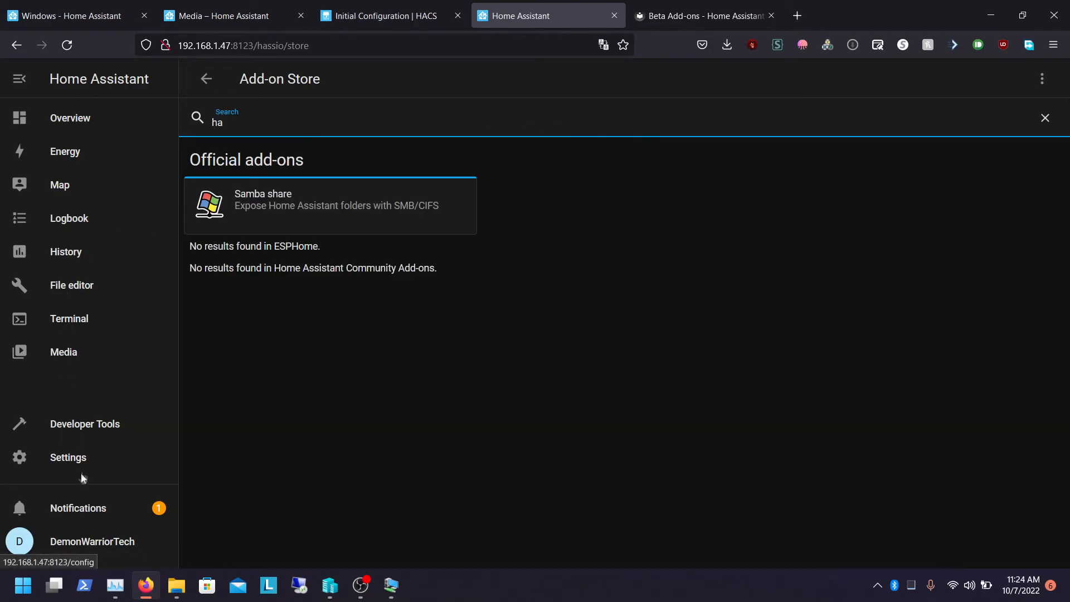
Start adding the HACS integration from Devices & Services by searching for hac
left_click(83, 459)
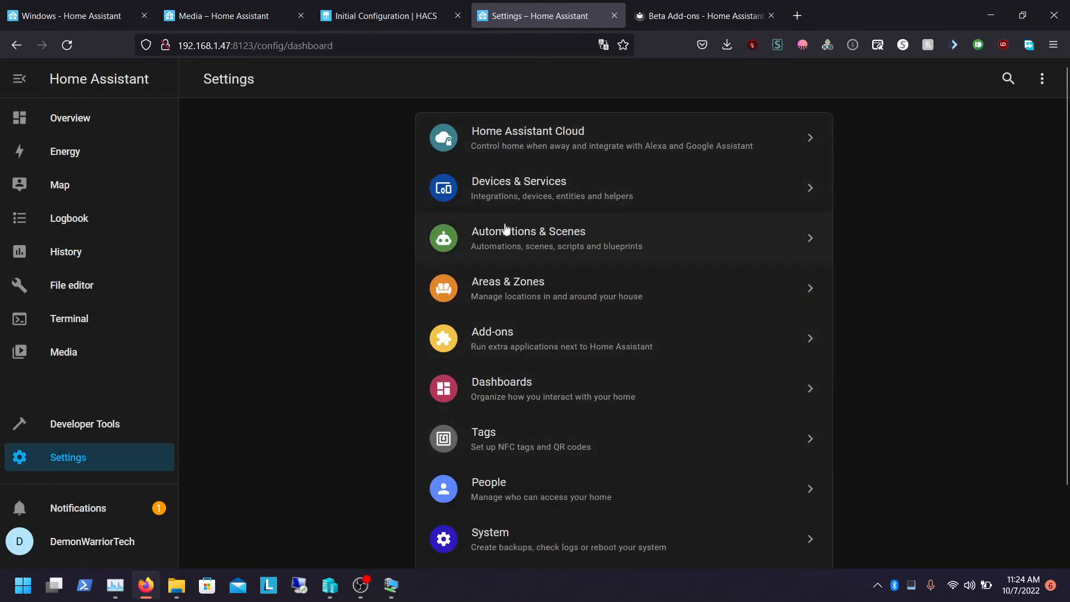
mouse_move(1066, 270)
left_mouse_down()
mouse_move(1067, 353)
mouse_move(1066, 269)
left_mouse_up()
left_click(508, 200)
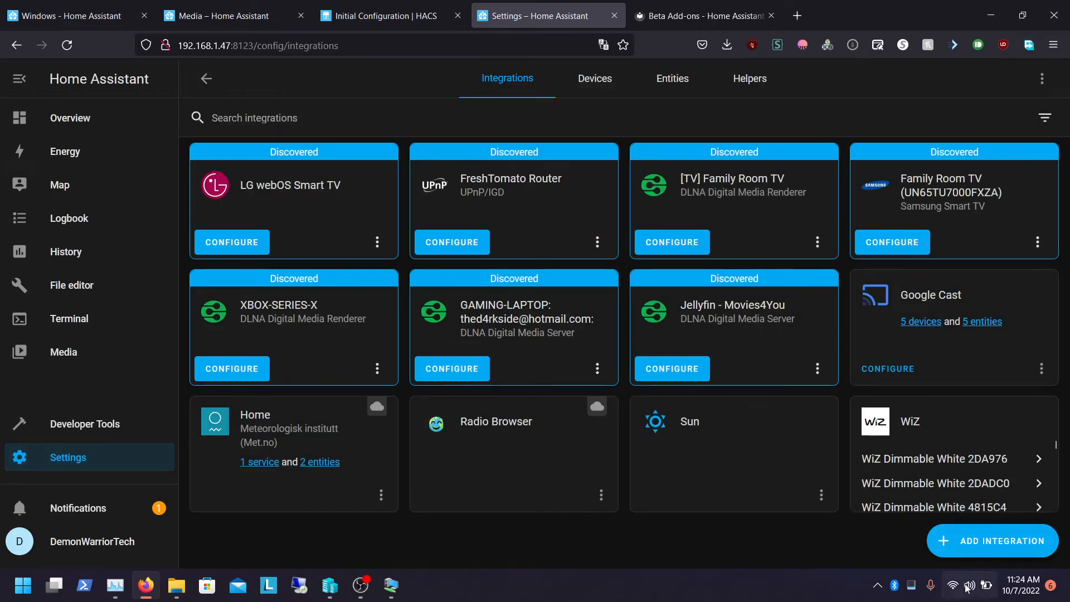
left_click(982, 553)
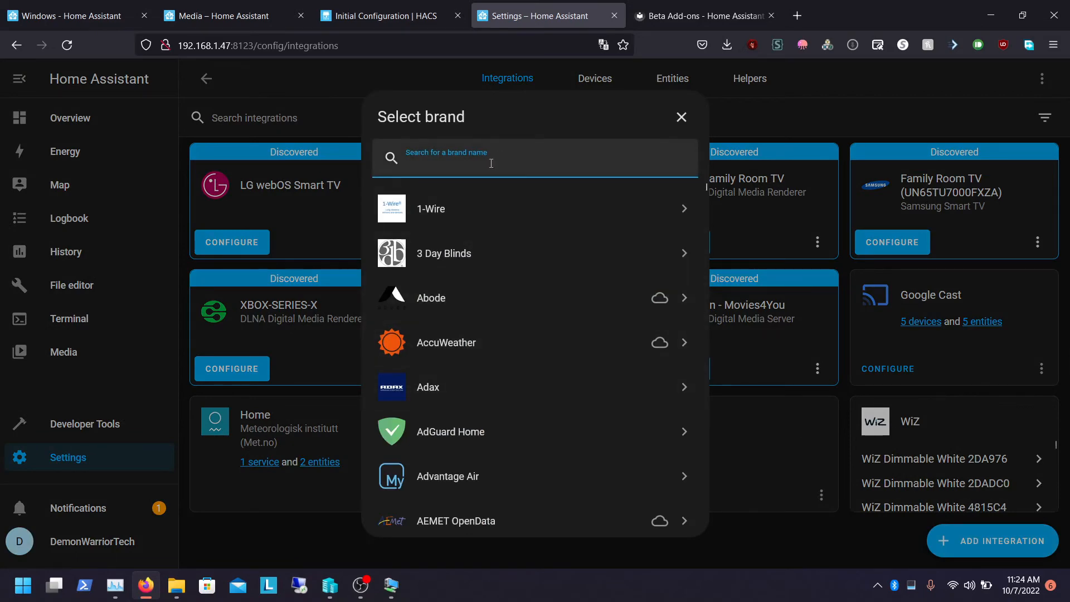
type("hac")
left_click(468, 205)
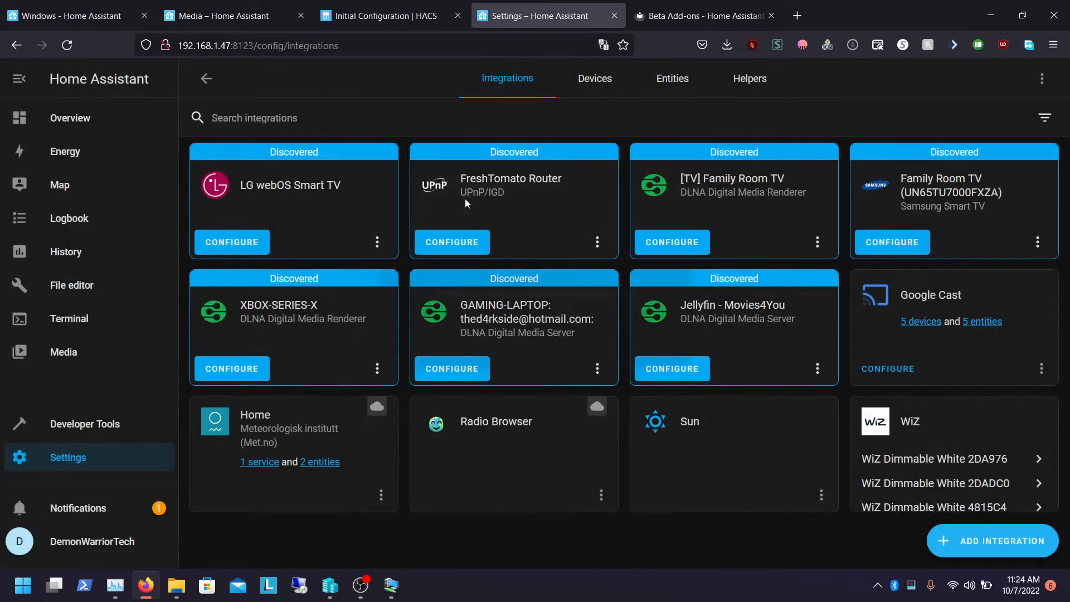
Acknowledge all four HACS setup prerequisites and submit
left_click(399, 258)
left_click(388, 312)
left_click(369, 384)
left_click(361, 419)
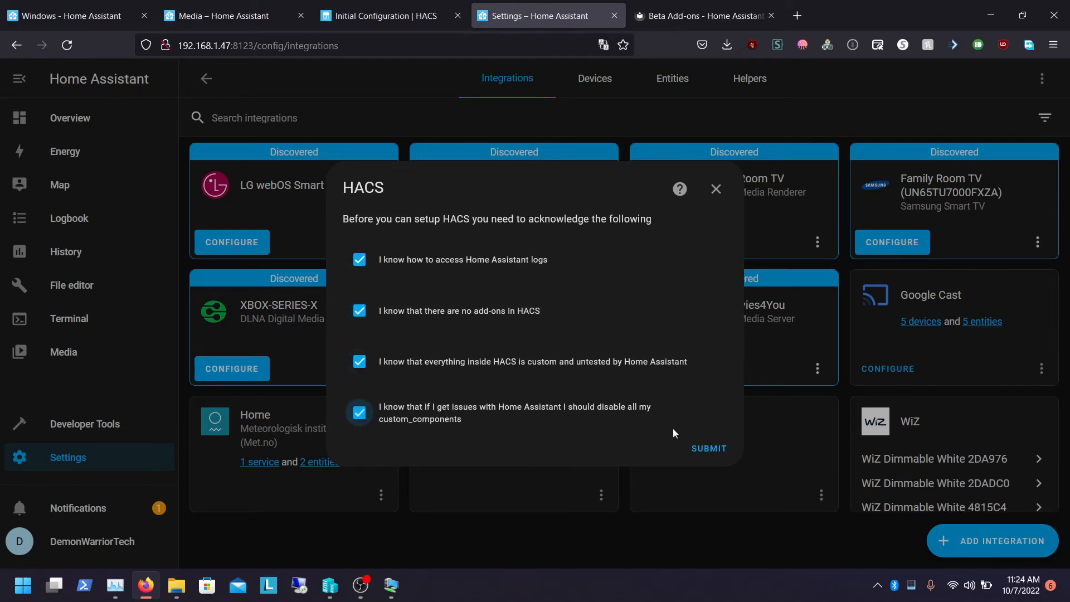
left_click(700, 449)
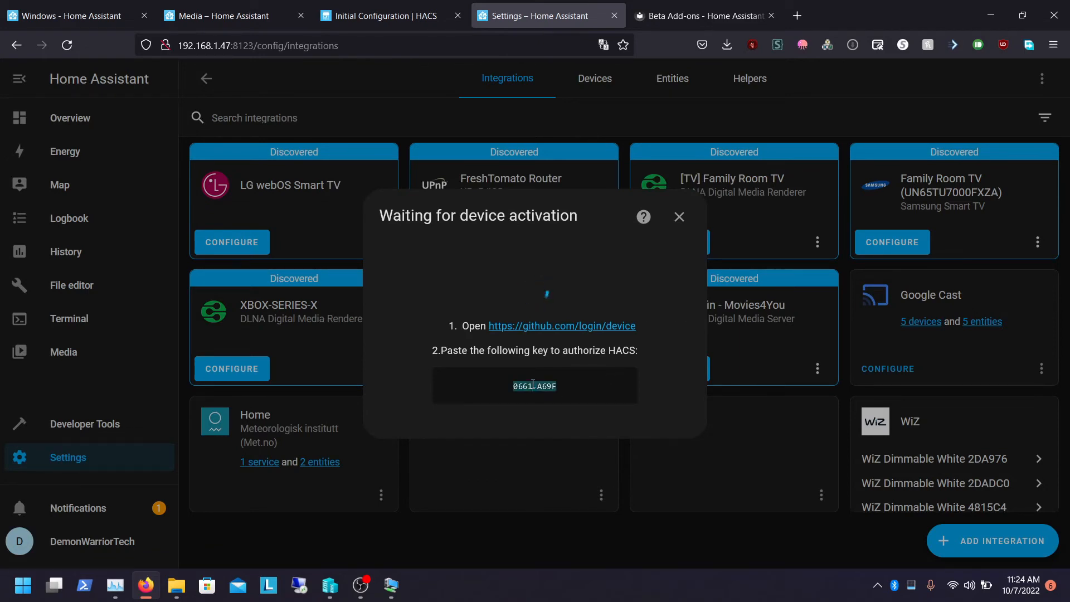
Open the GitHub device login link in a new tab and sign in with the saved GitHub account password
right_click(553, 323)
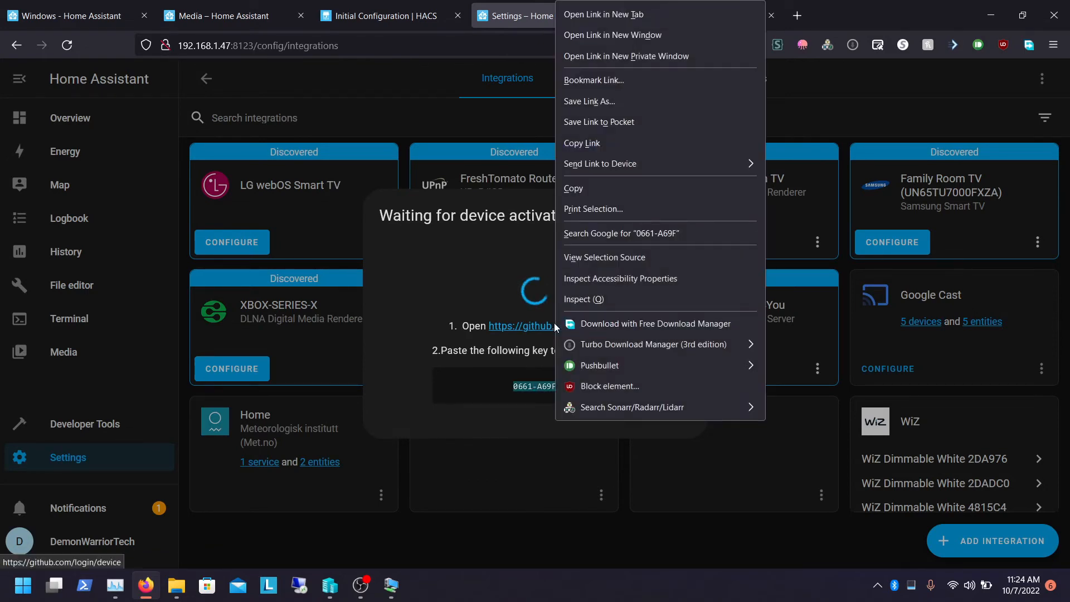
left_click(602, 14)
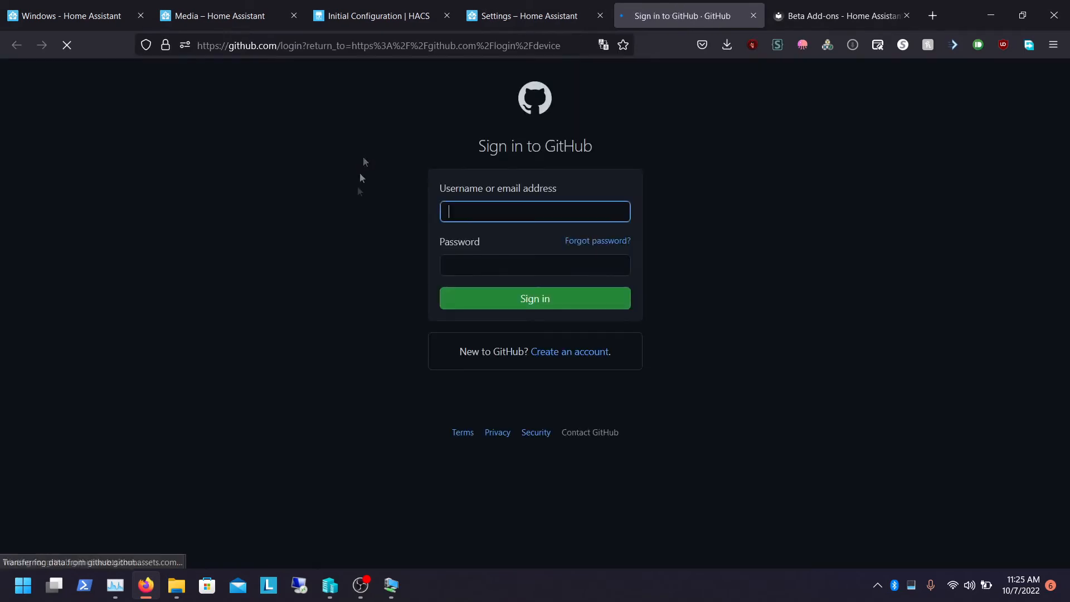
left_click(480, 218)
left_click(480, 233)
left_click(493, 305)
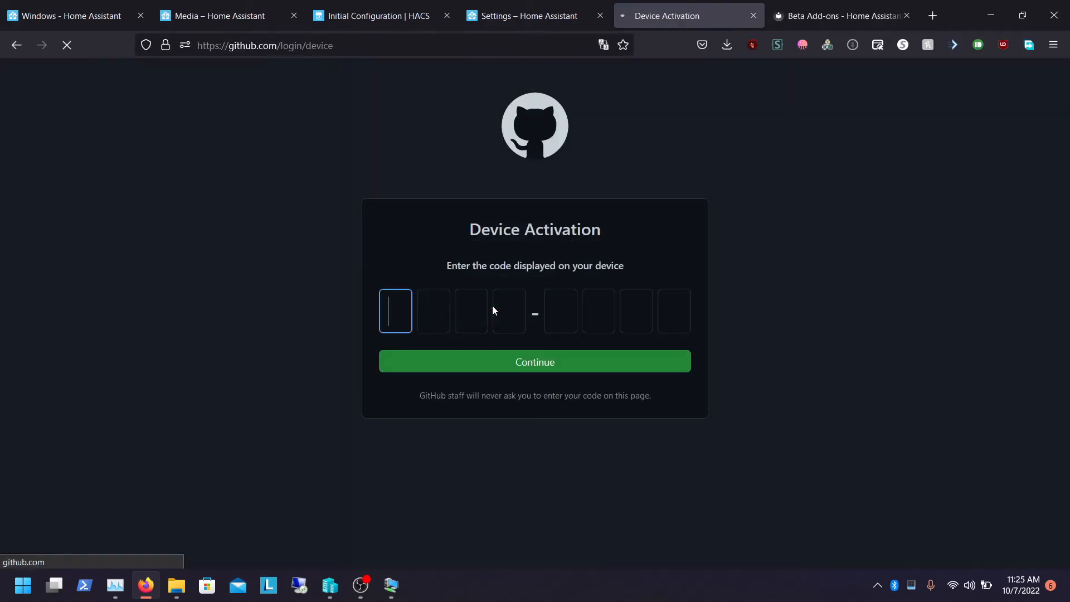
Paste the HACS device activation code on GitHub, continue, and authorize HACS
right_click(397, 306)
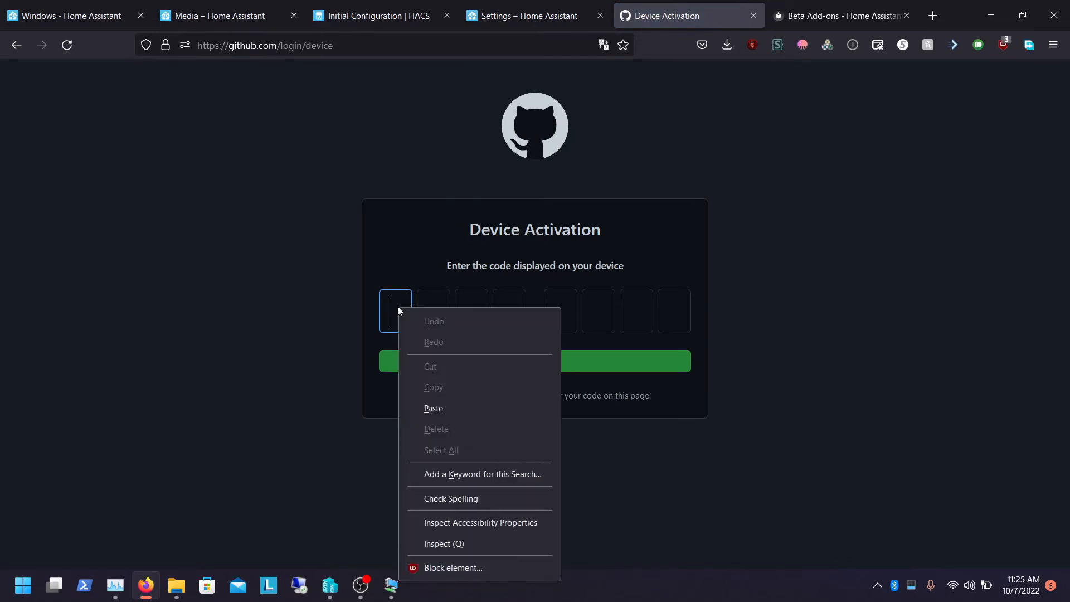
left_click(429, 406)
left_click(447, 365)
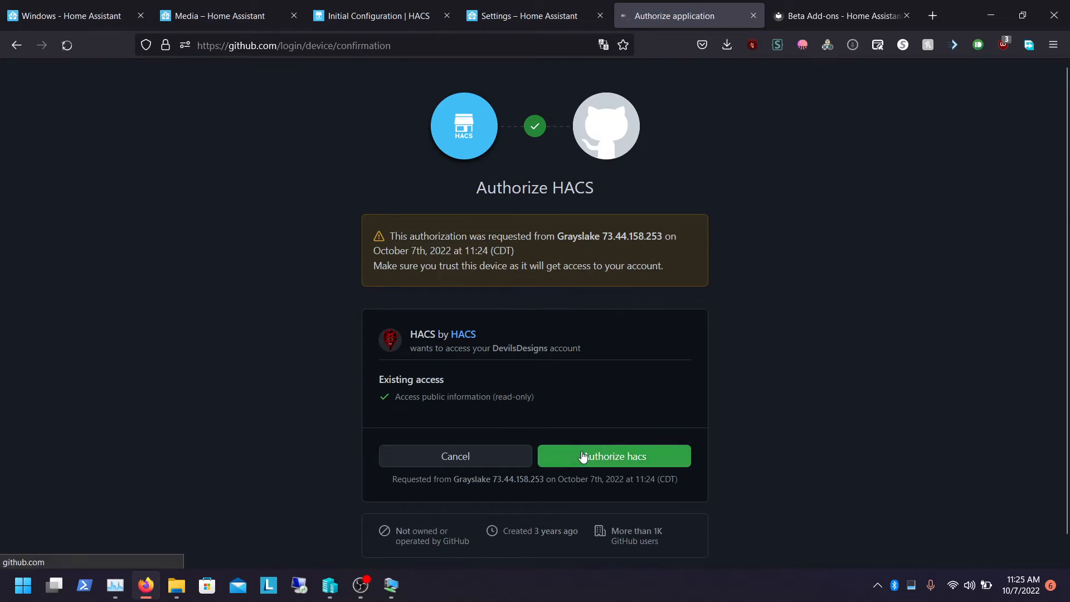
left_click(583, 457)
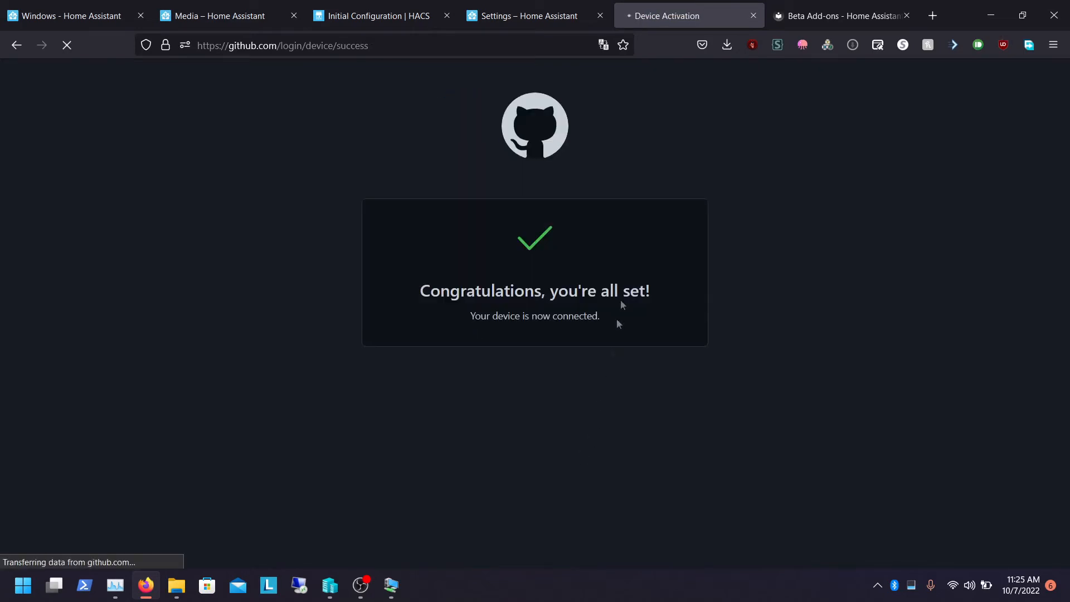
Close the GitHub tab, assign the HACS device to a new area named HACS, and finish
left_click(753, 16)
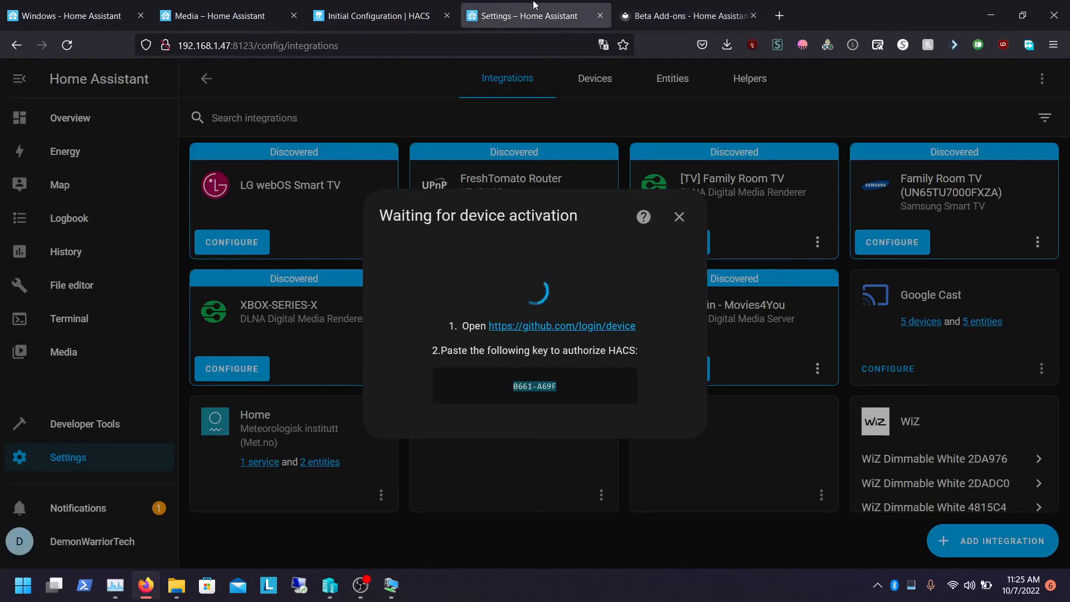
left_click(504, 359)
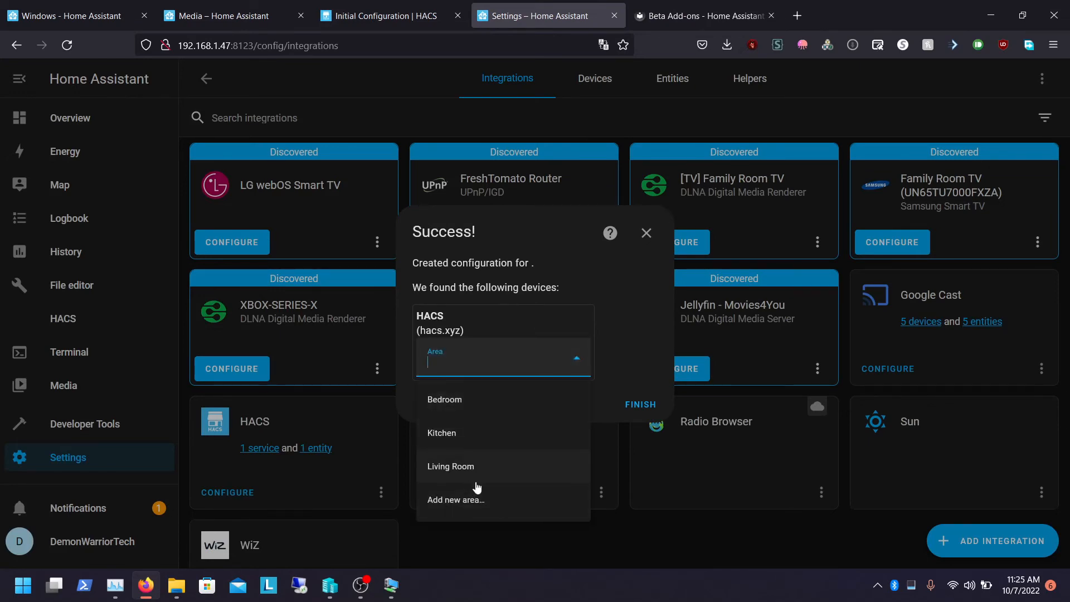
left_click(454, 499)
type("h")
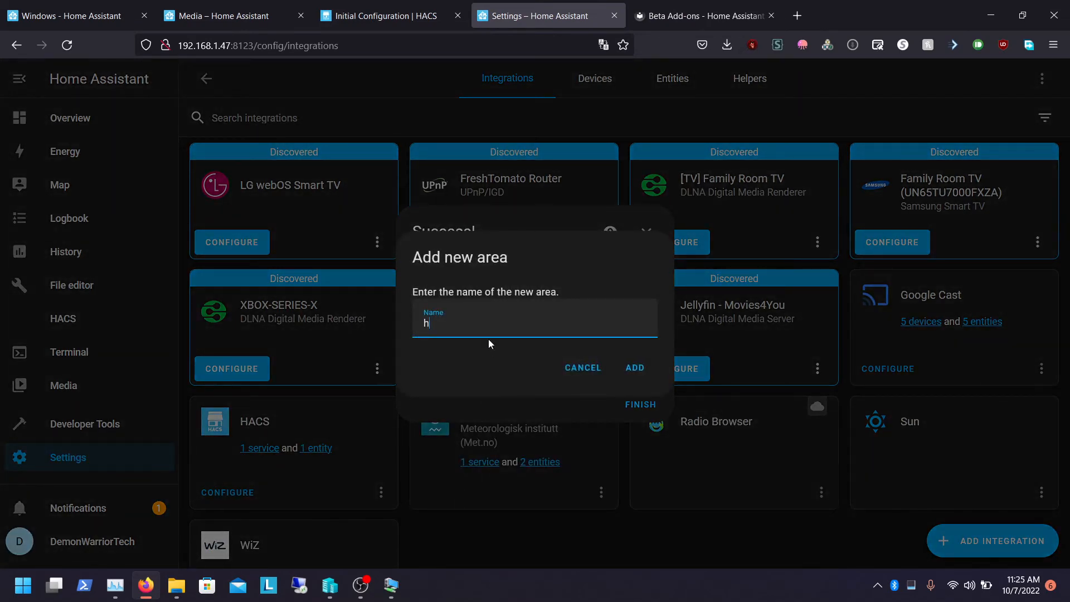
key("BackSpace")
key("Caps_Lock")
type("HACS")
key("Caps_Lock")
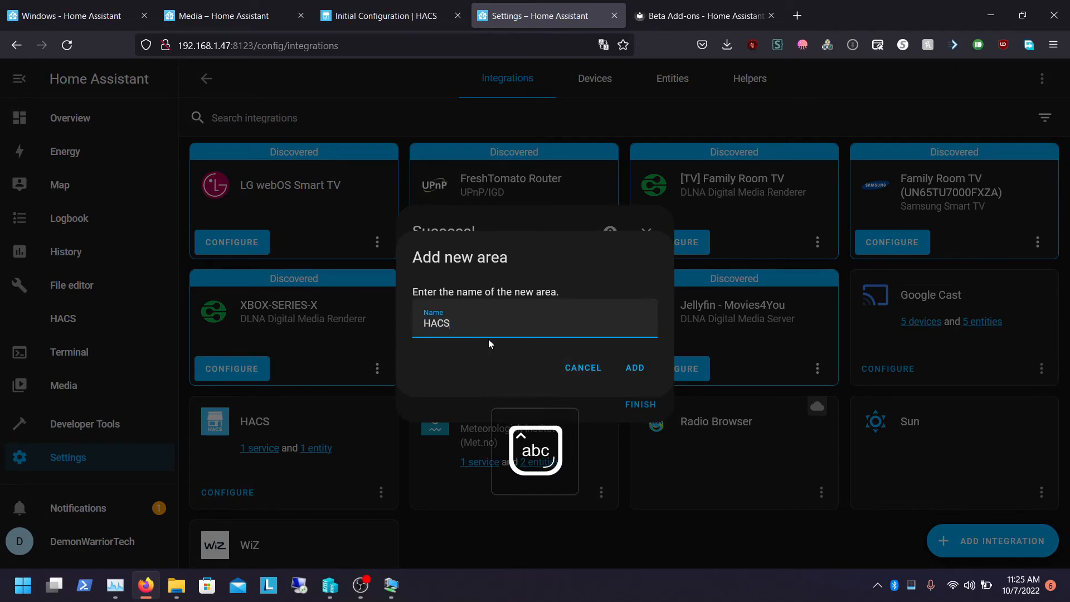
left_click(637, 367)
left_click(639, 404)
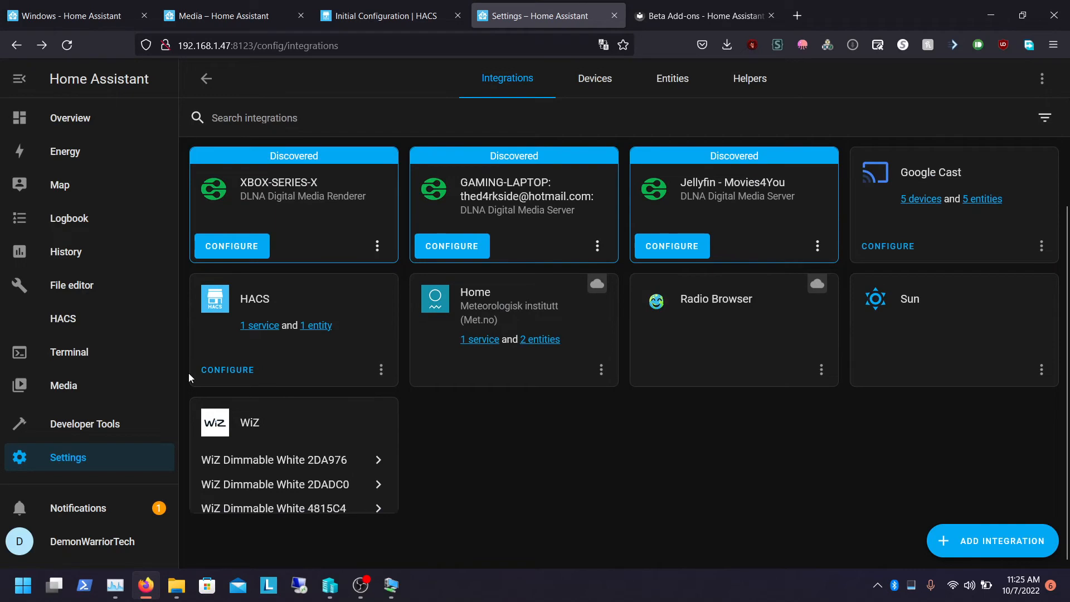
Configure HACS options to enable AppDaemon and NetDaemon apps discovery & tracking, then submit
left_click(227, 369)
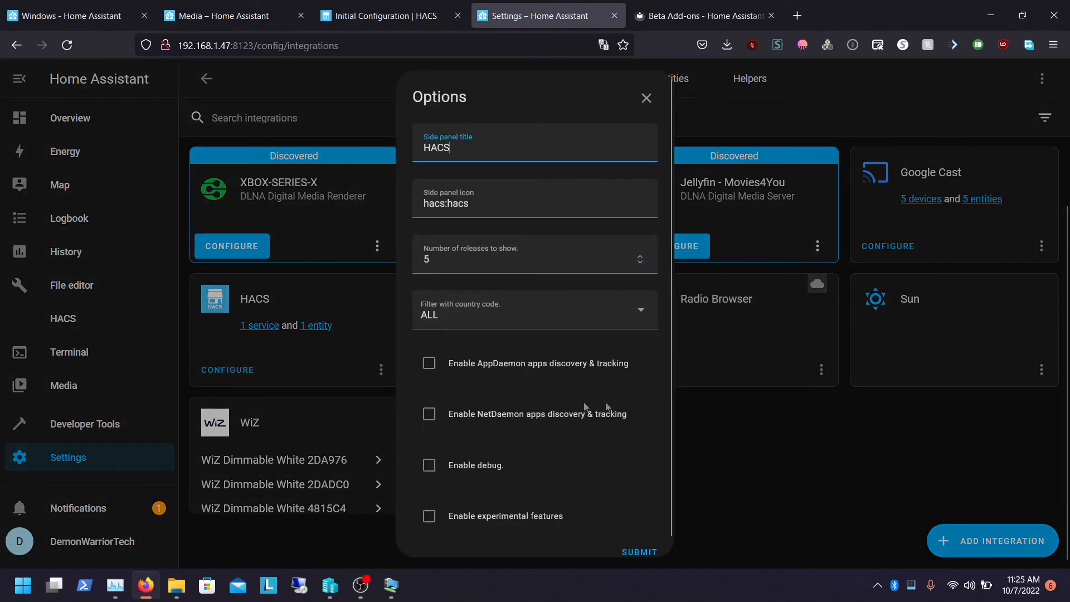
left_click(430, 365)
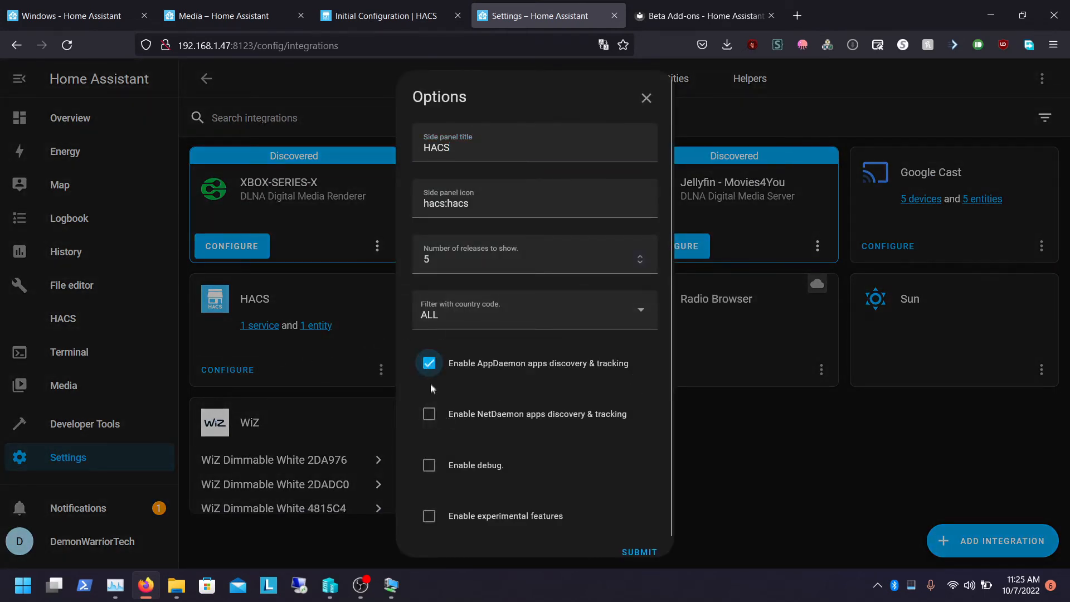
left_click(428, 425)
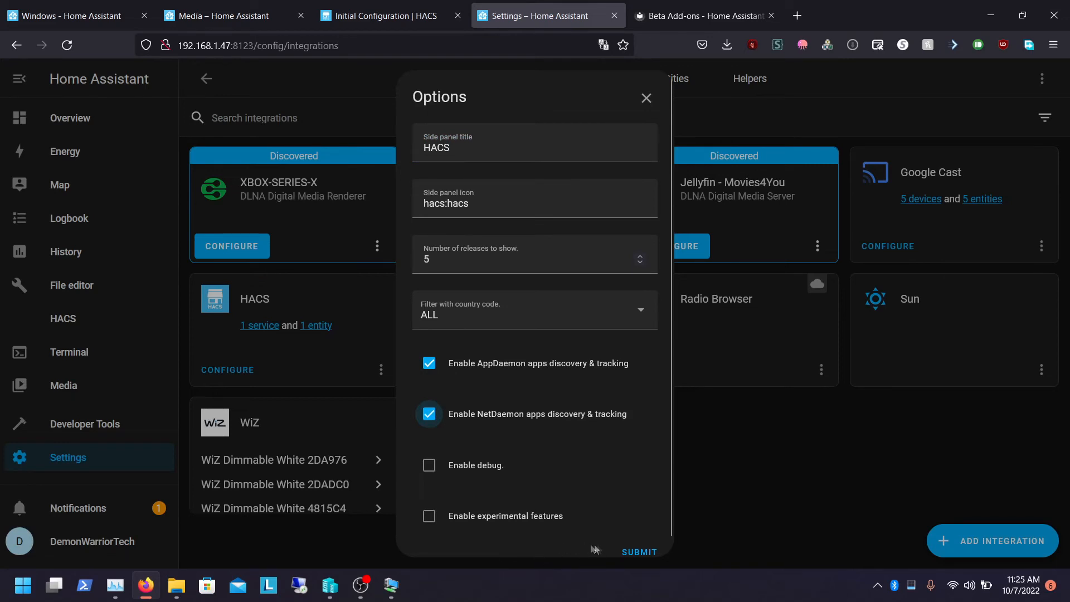
left_click(635, 553)
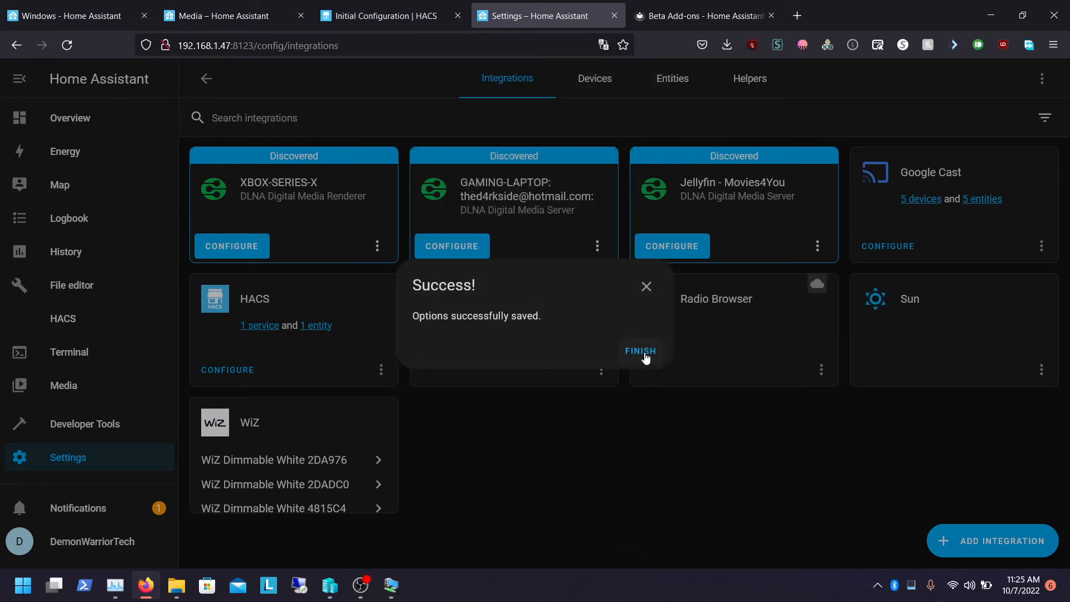
left_click(640, 352)
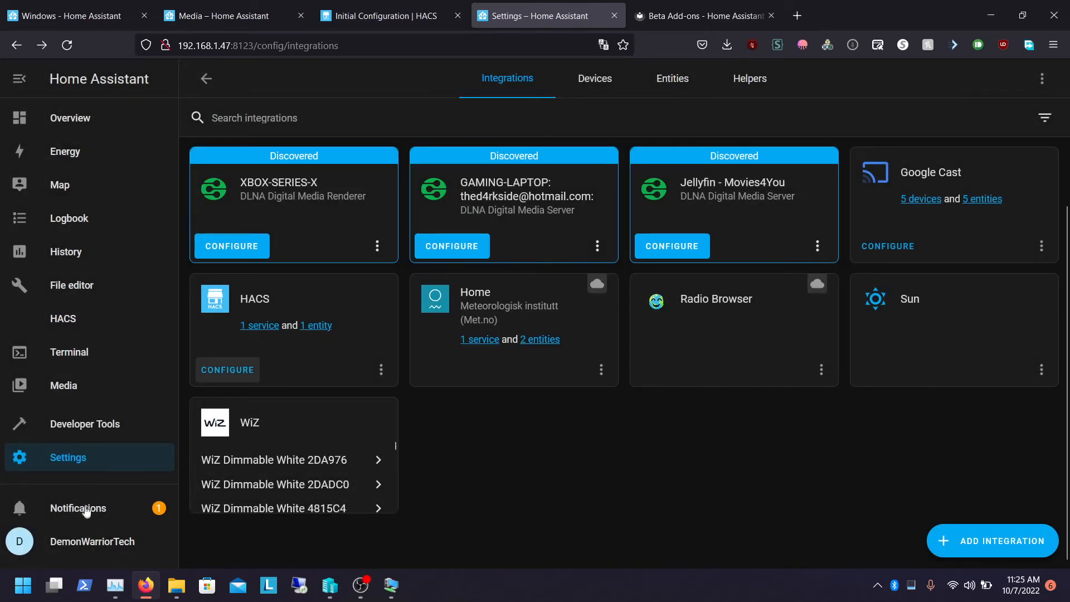
left_click(87, 437)
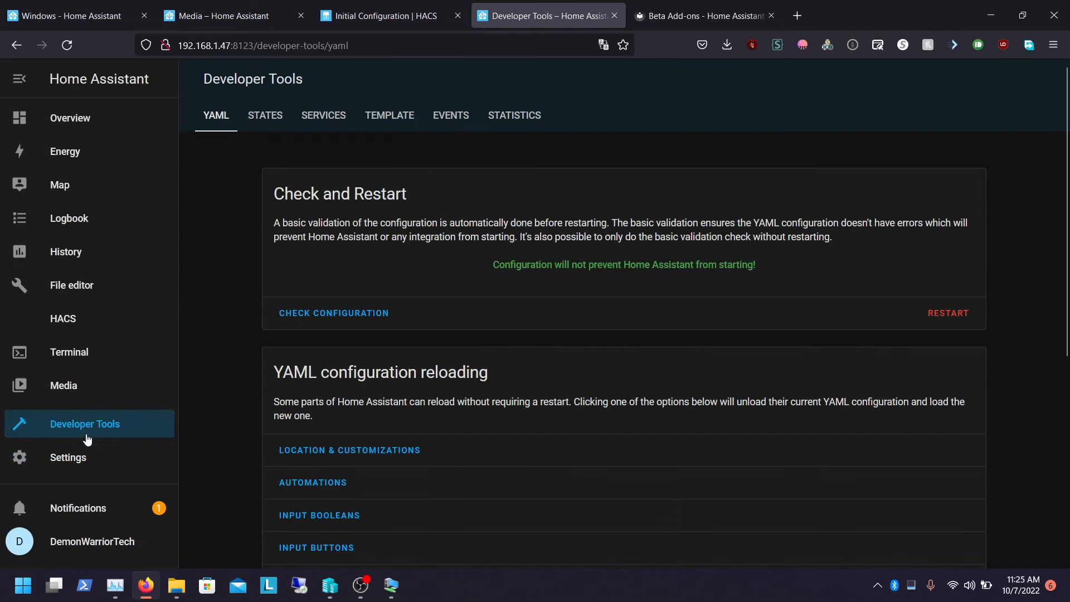
left_click(82, 468)
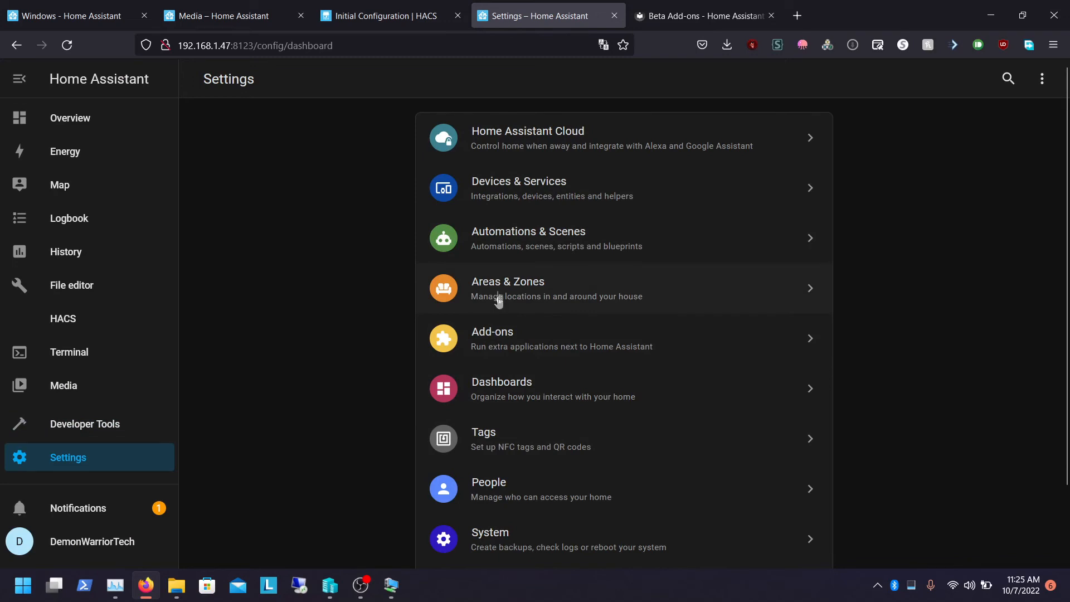
Look through Automations & Scenes and the Add-ons page, and search the add-on store for hac
left_click(500, 235)
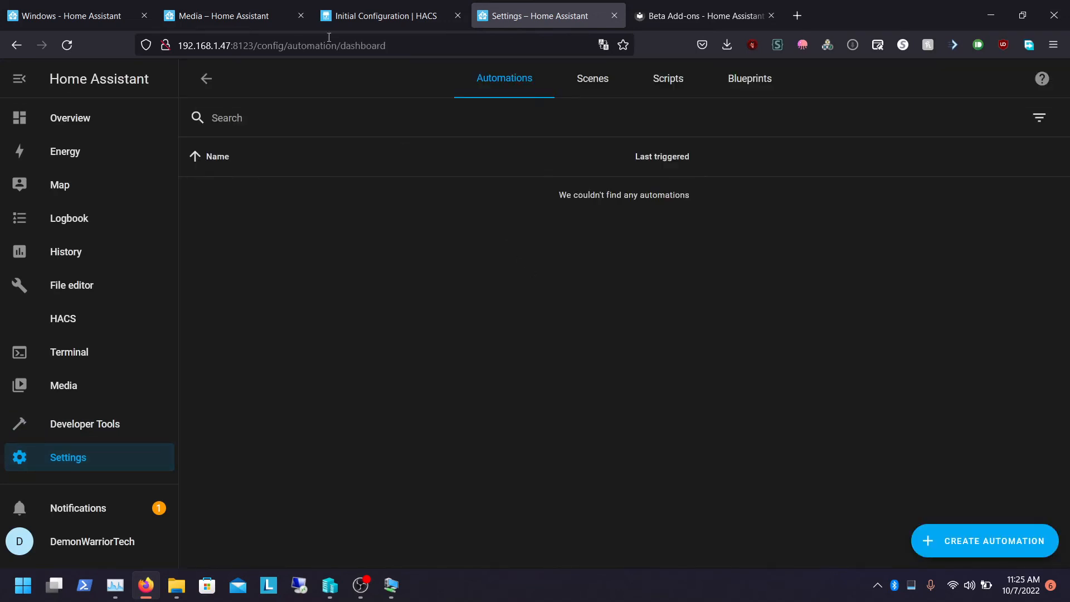
left_click(209, 81)
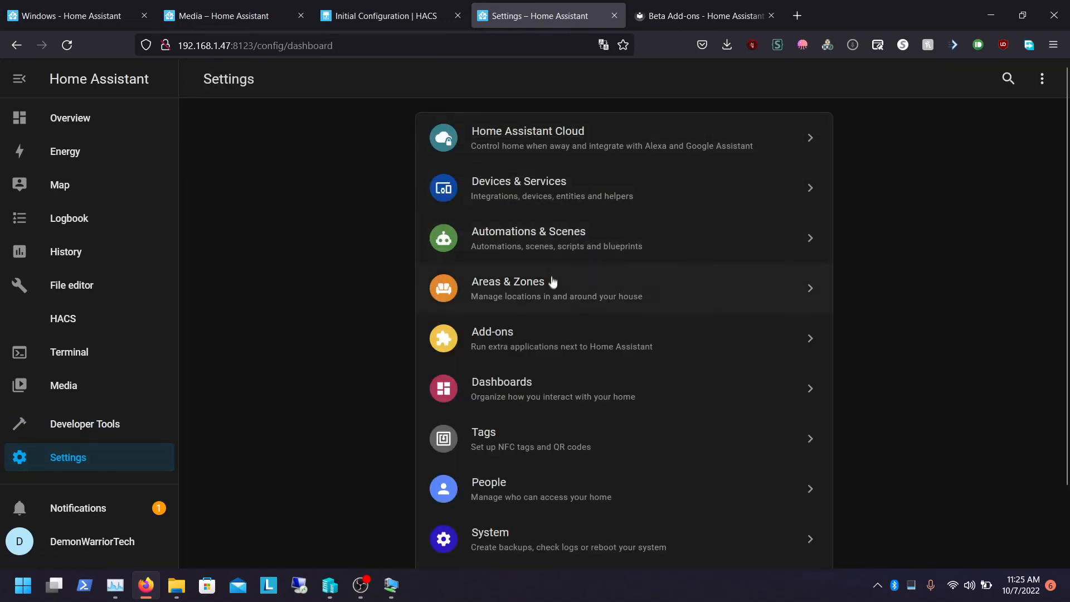
left_click(513, 340)
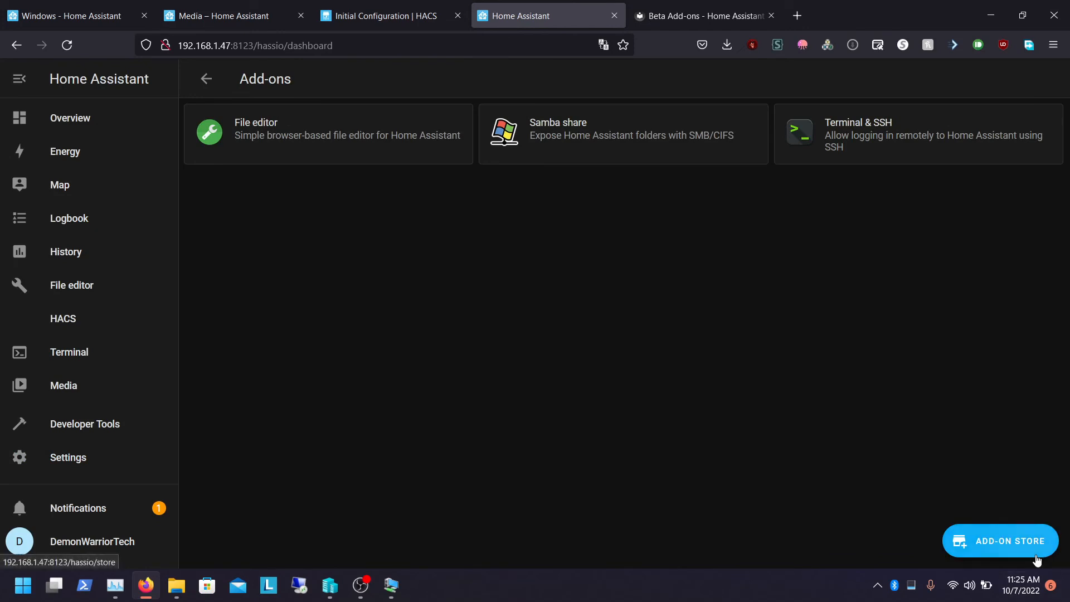
left_click(1003, 540)
left_click(472, 128)
type("hac")
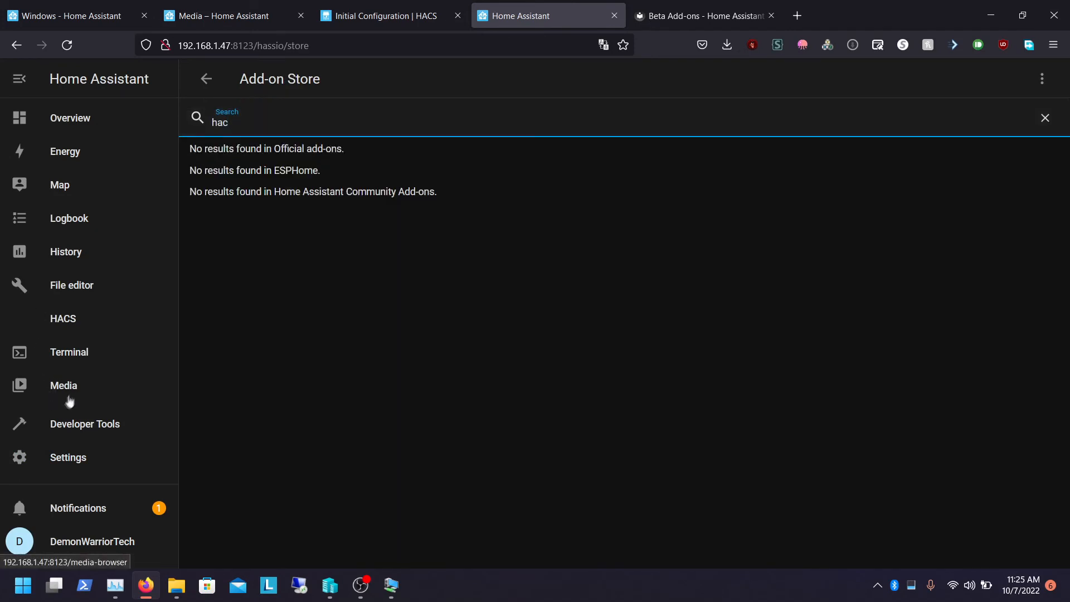
Open HACS and browse its Integrations and Frontend sections, including the frontend repository explorer
left_click(81, 327)
left_click(511, 139)
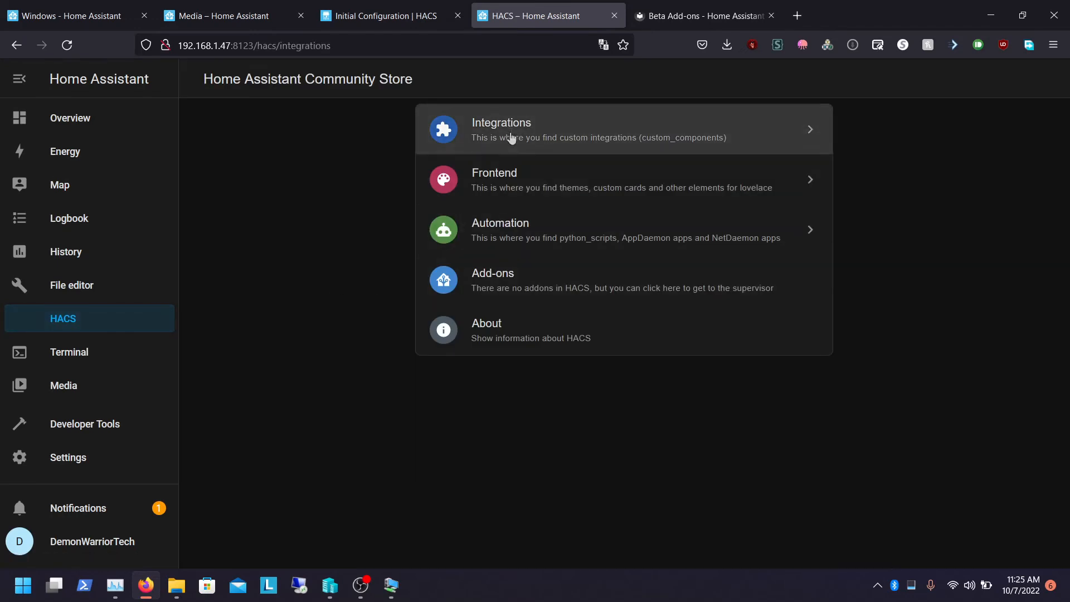
left_click(627, 83)
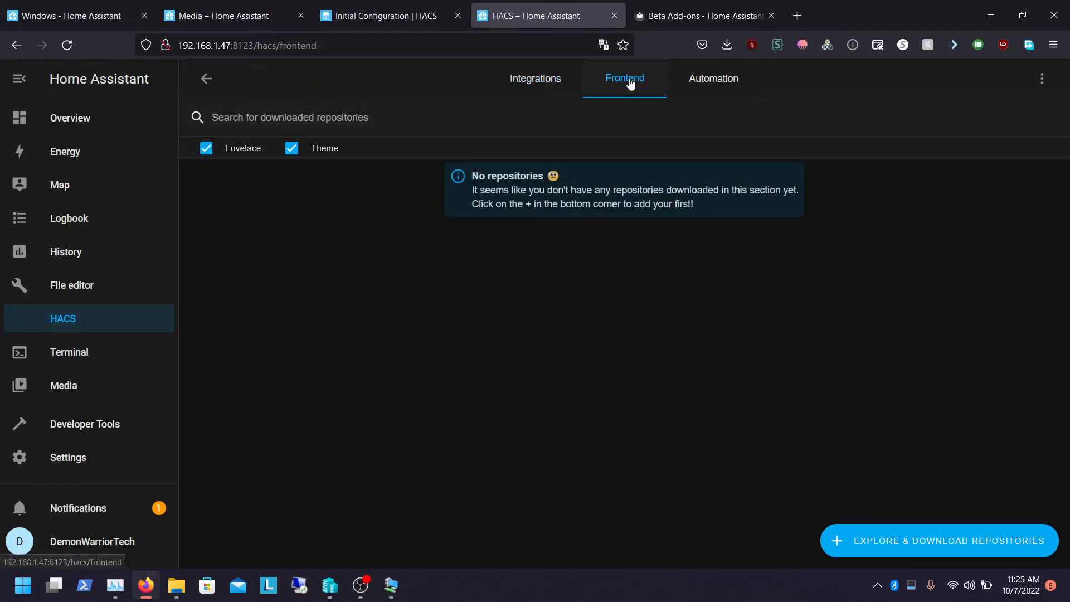
left_click(886, 539)
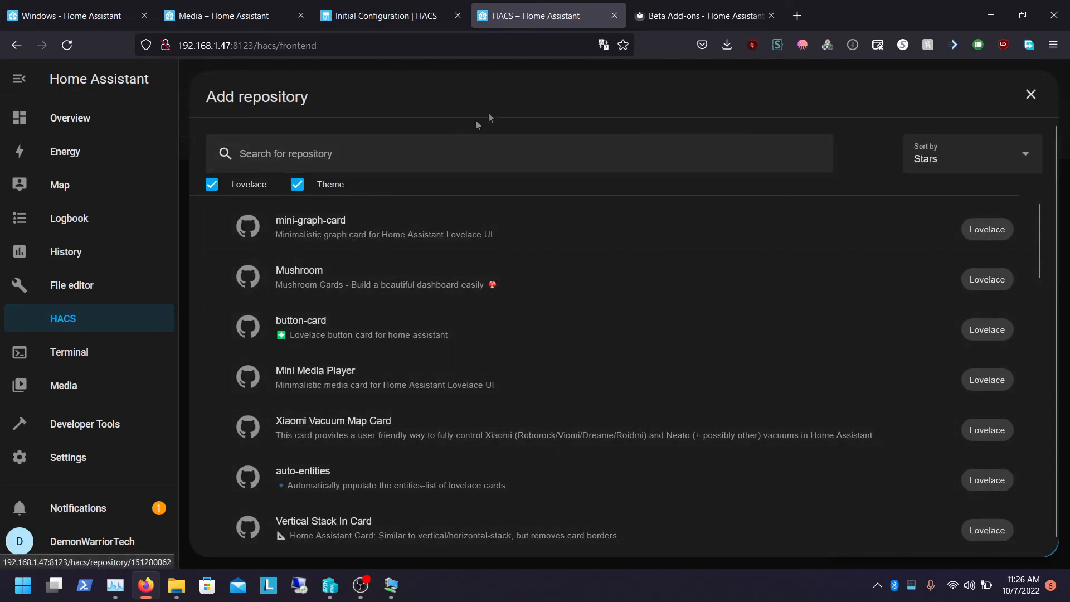
left_click(1031, 94)
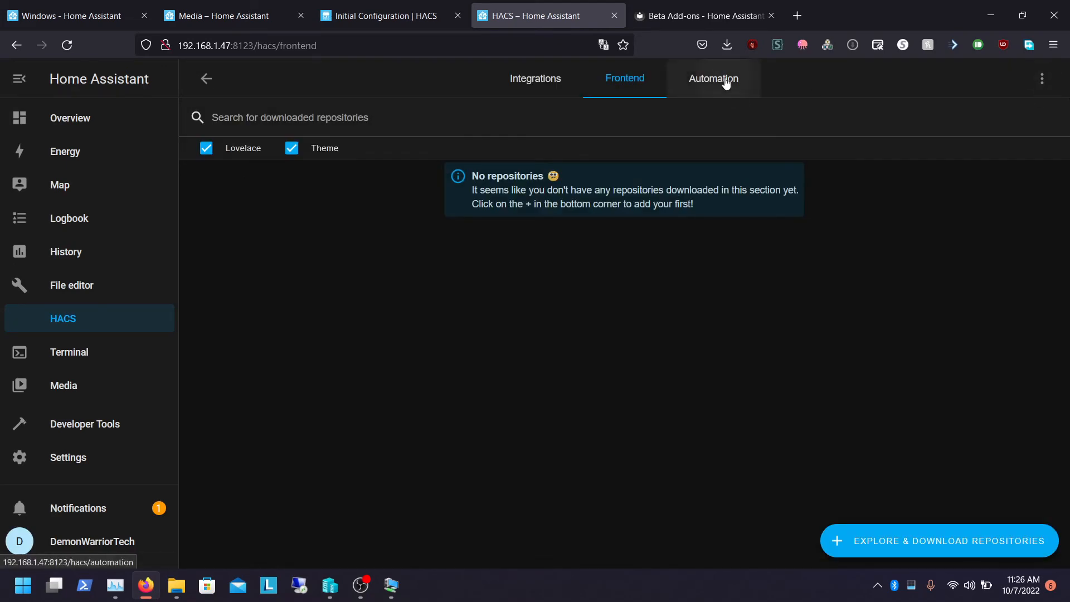
Browse the new AppDaemon and NetDaemon repositories in the HACS Automation section, and return to the Overview dashboard
left_click(725, 81)
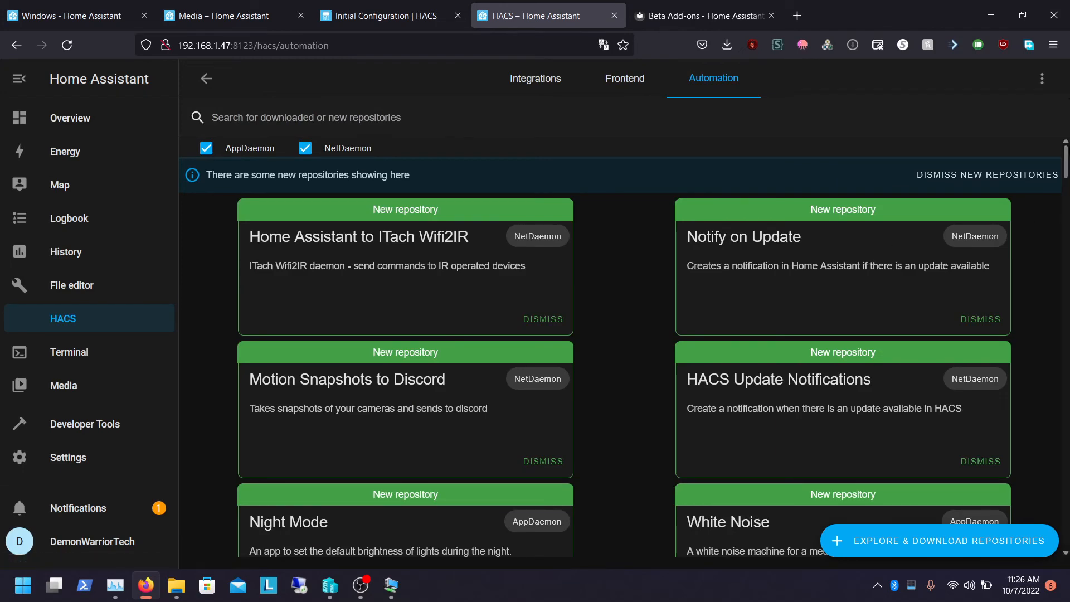
left_click_drag(1065, 162, 1065, 162)
scroll(1059, 167, "down", 3)
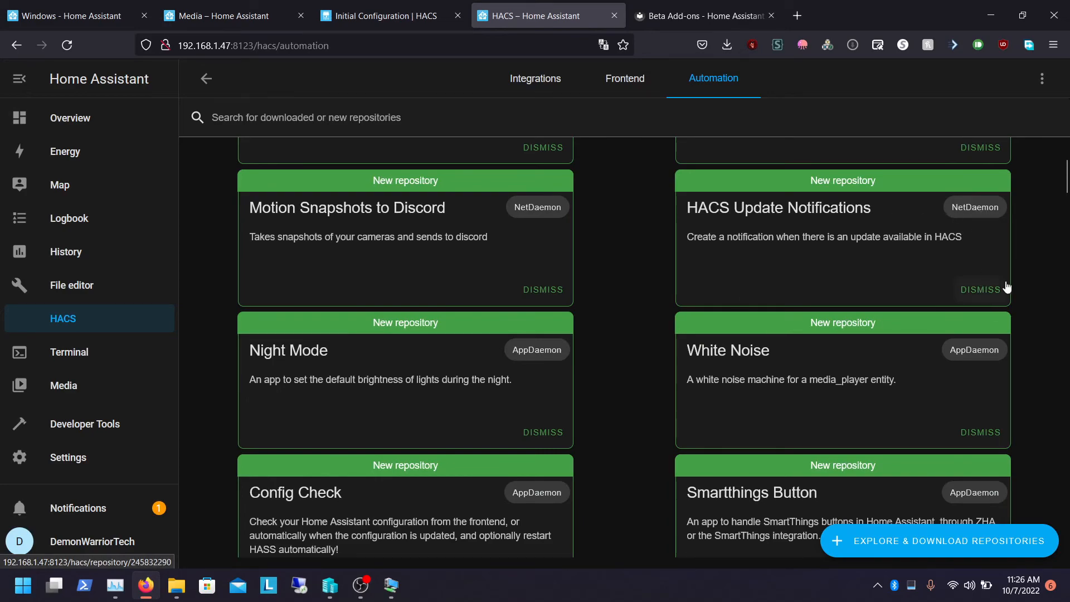
scroll(1065, 167, "up", 4)
scroll(624, 347, "down", 5)
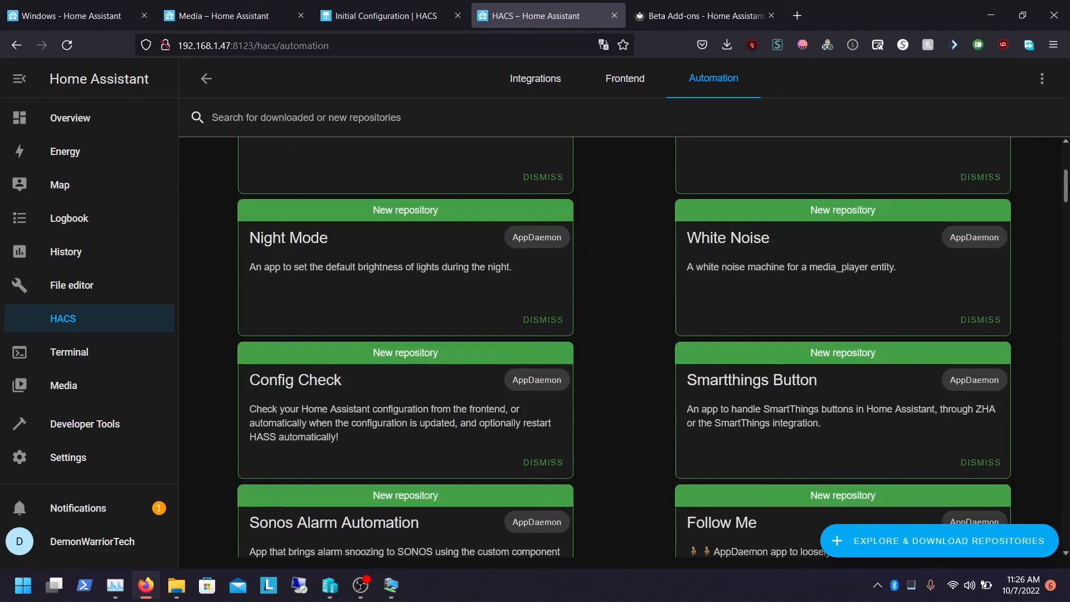
scroll(623, 348, "down", 4)
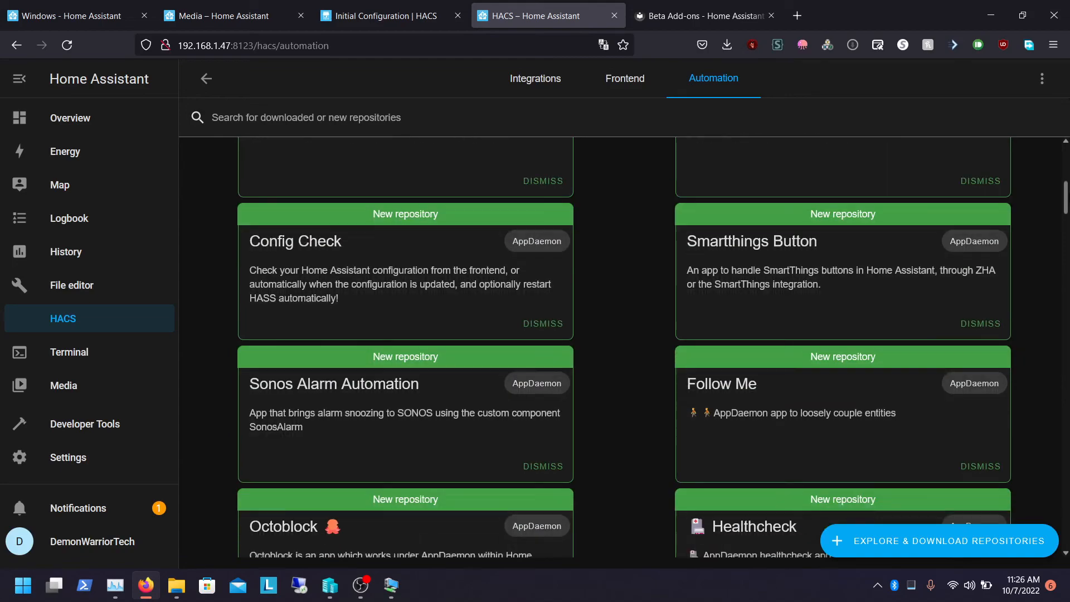
scroll(623, 347, "up", 2)
scroll(624, 348, "down", 7)
scroll(624, 348, "down", 5)
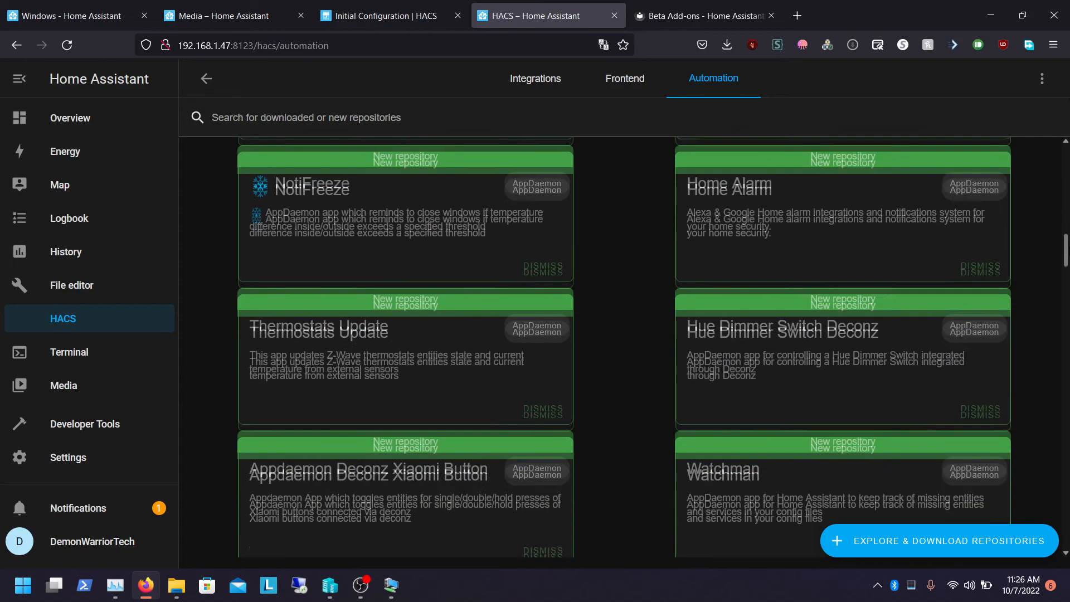
left_click_drag(1065, 254, 1065, 144)
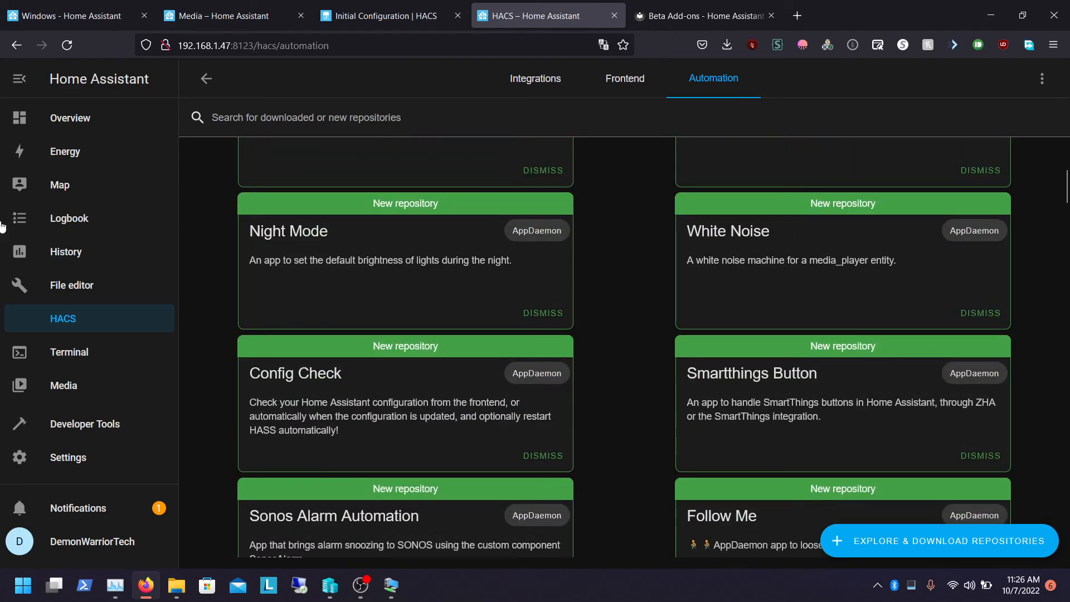
left_click(66, 120)
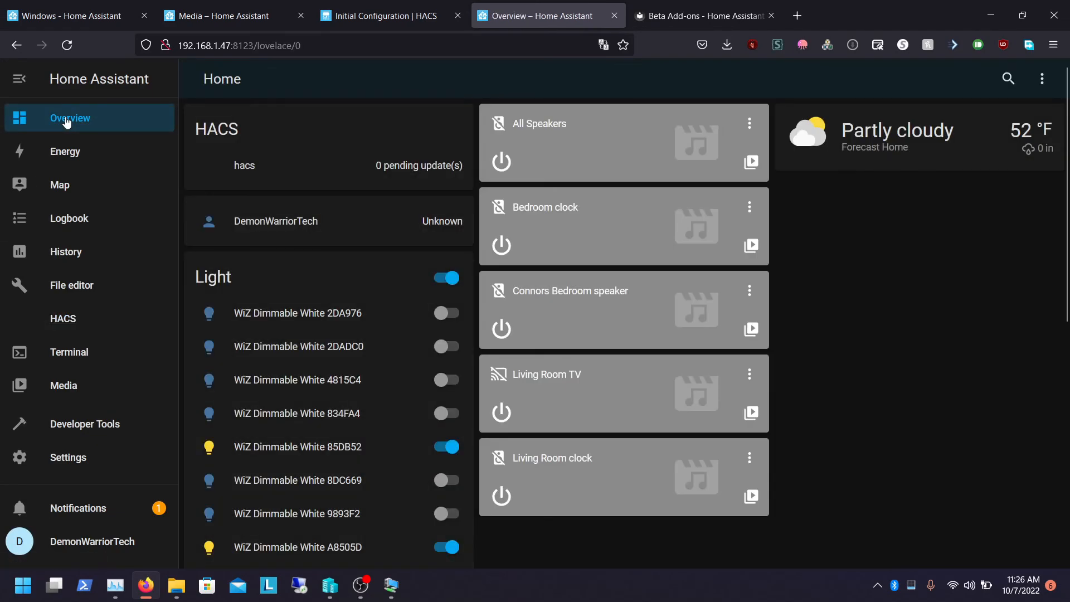
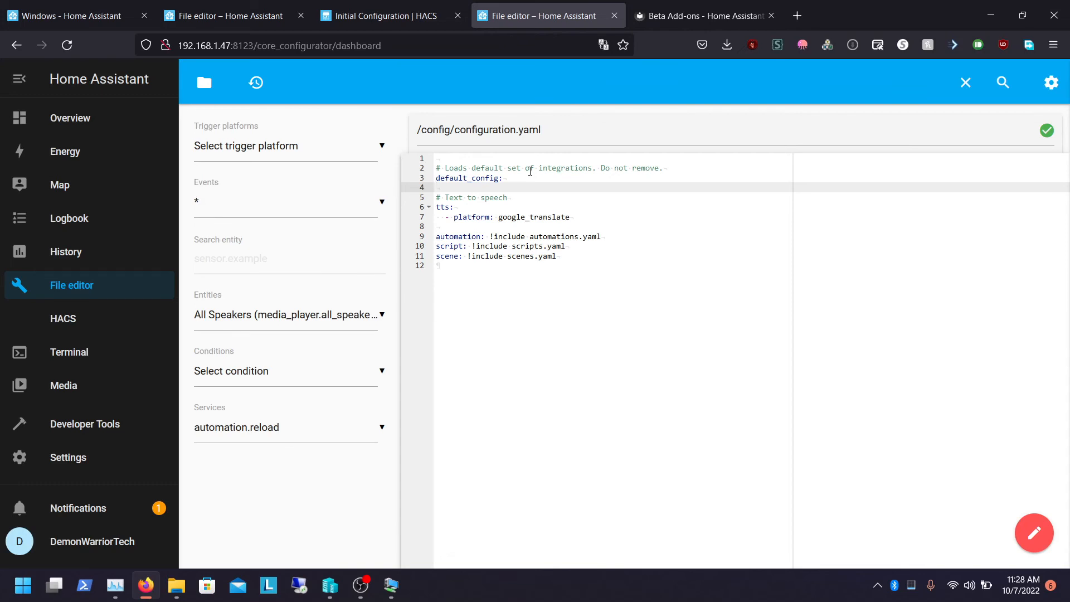
Open configuration.yaml in the File editor and paste an http reverse-proxy block below default_config
left_click(81, 295)
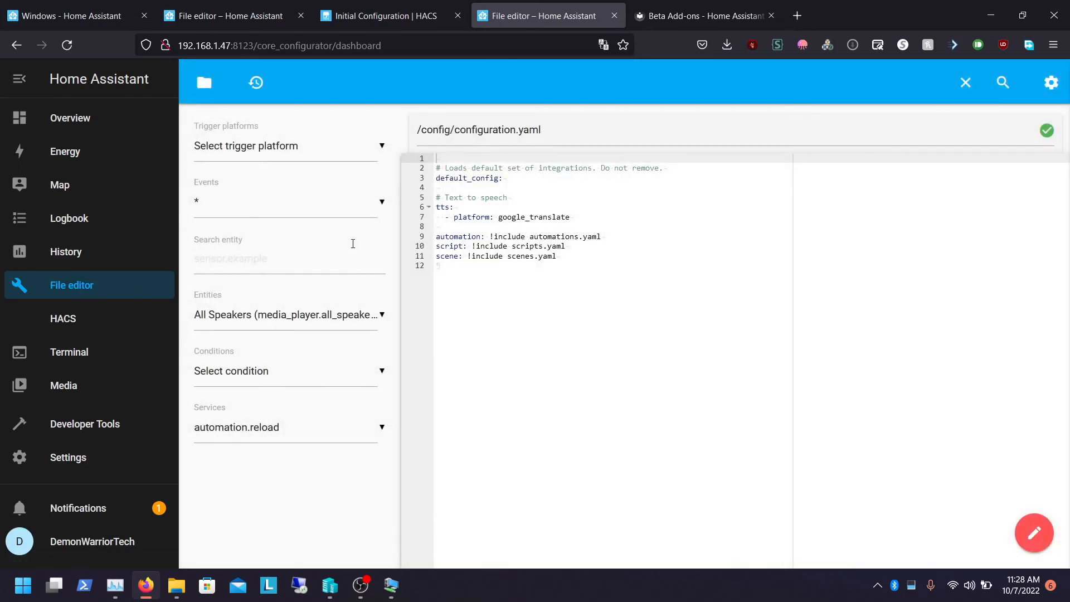
left_click(212, 93)
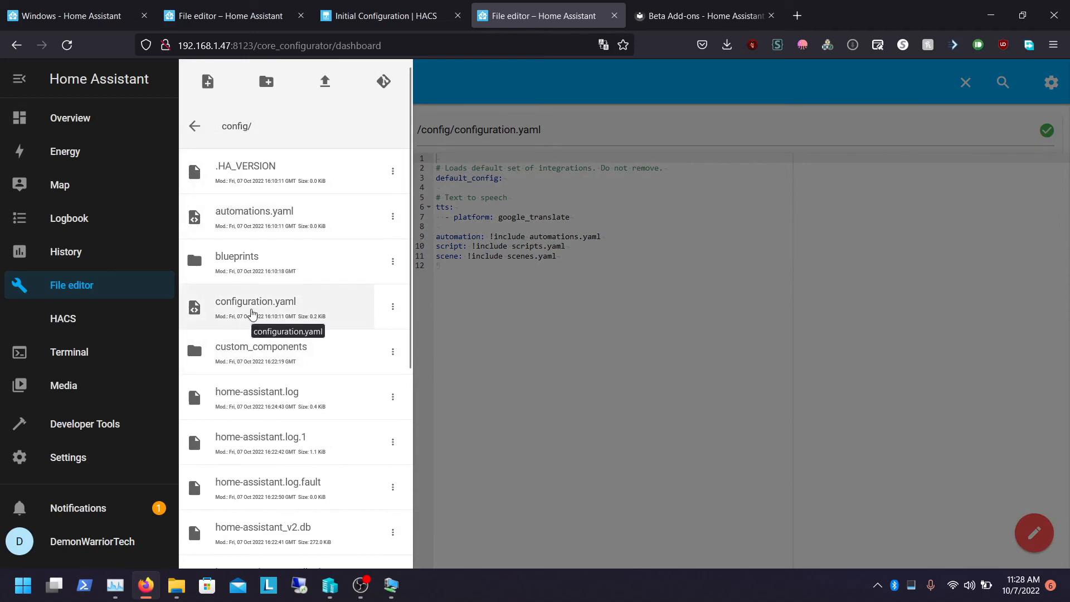
left_click(251, 309)
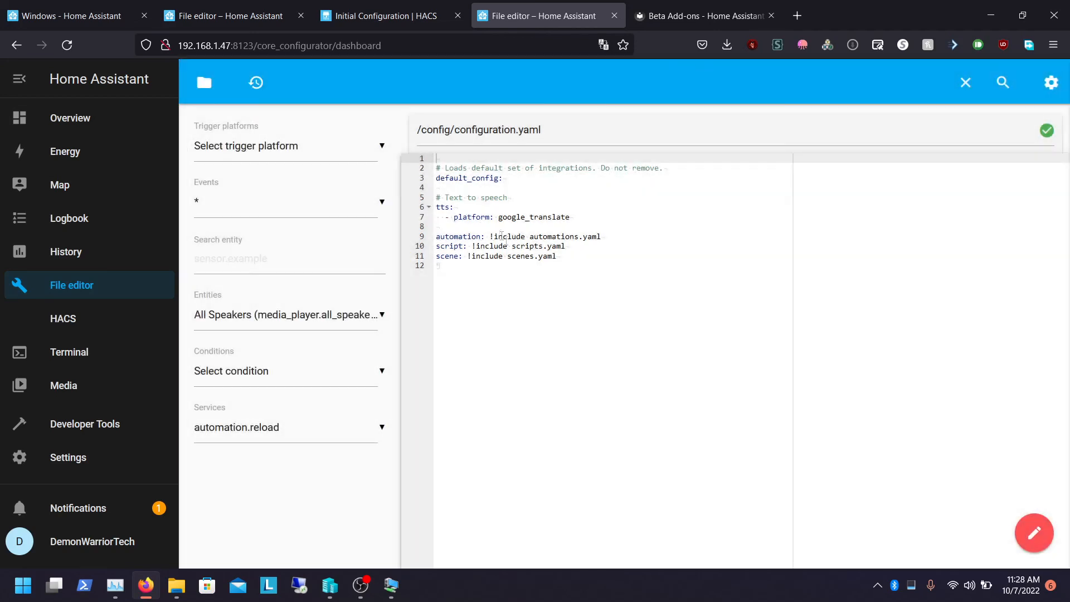
left_click(458, 186)
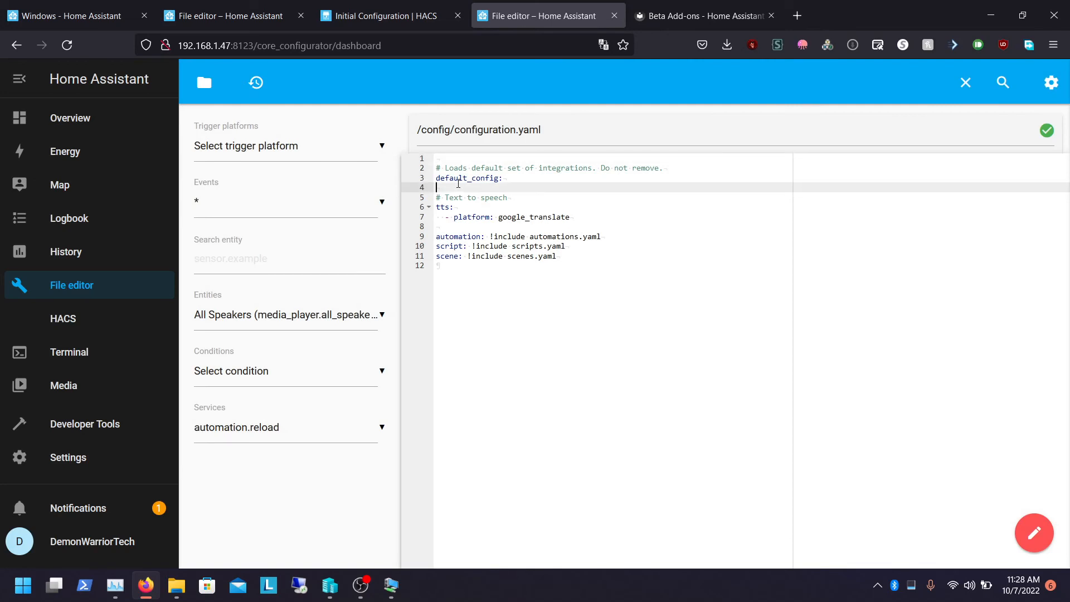
type("http:   # For extra security set this to only accept connections on localhost if Caddy is on the same machine   # server_host: 127.0.0.1   # Update this line to be your domain   base_url: https://ha.movies4you.stream   use_x_forwarded_for: true   # You must set the trusted proxy IP address so that Home Assistant will properly accept connections   # Set this to your Caddy machine IP, or localhost if hosted on the same machine.   trusted_proxies:   - 192.168.1.111")
key("Up")
key("Up")
key("Up")
key("Up")
key("Up")
key("Up")
key("Up")
key("Up")
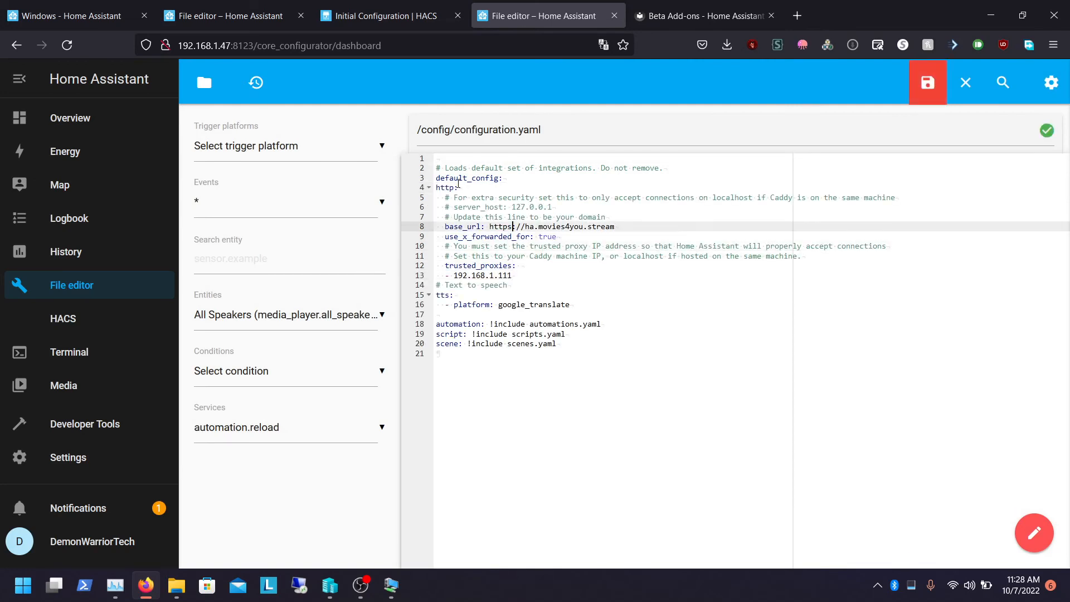
key("Down")
key("Down")
key("Down")
Set the first trusted proxy address to 192.168.1.47
double_click(553, 228)
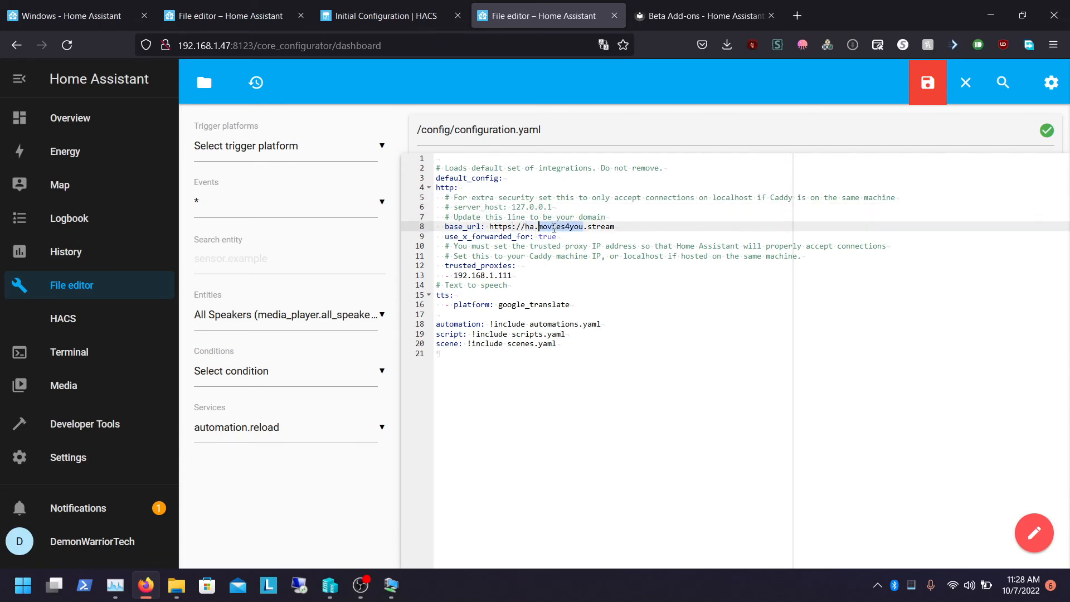
double_click(607, 227)
double_click(527, 227)
double_click(558, 227)
double_click(548, 237)
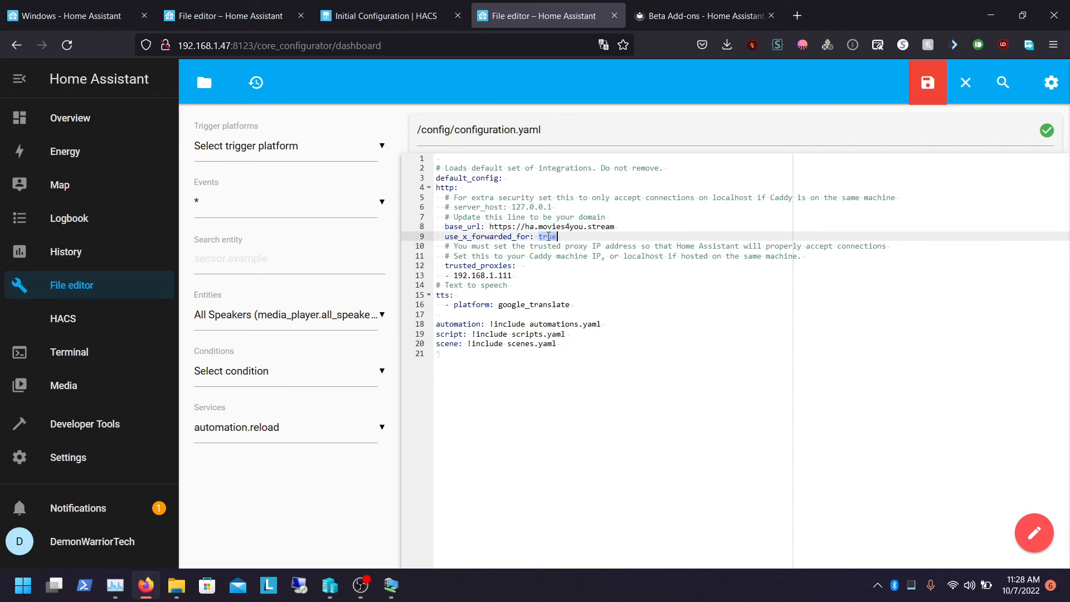
double_click(508, 276)
type("47")
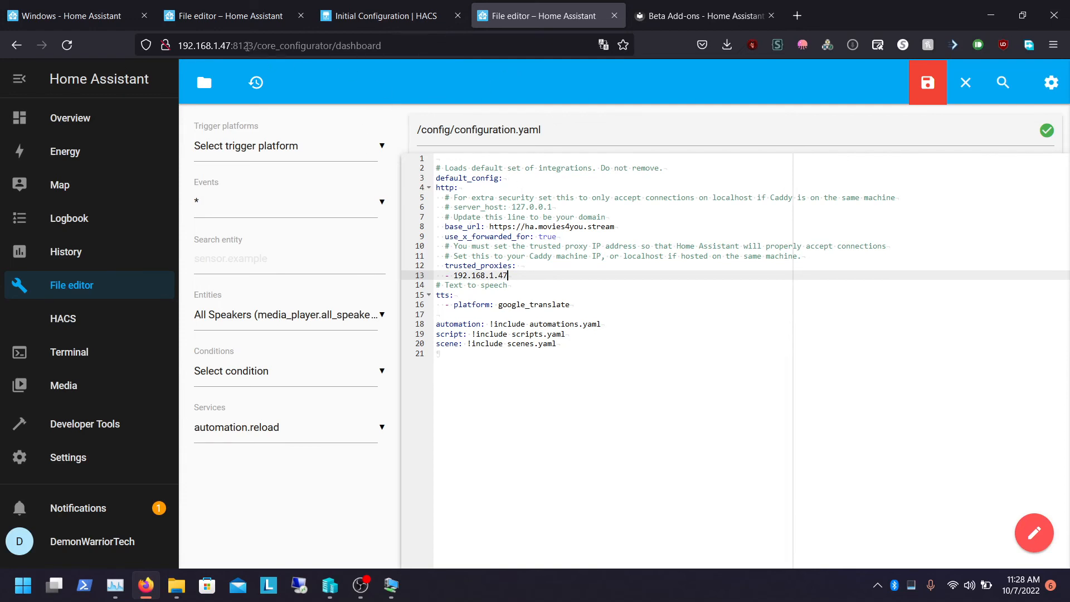
Add a second trusted proxy entry 192.168.1.111 under trusted_proxies
left_click_drag(231, 48, 177, 47)
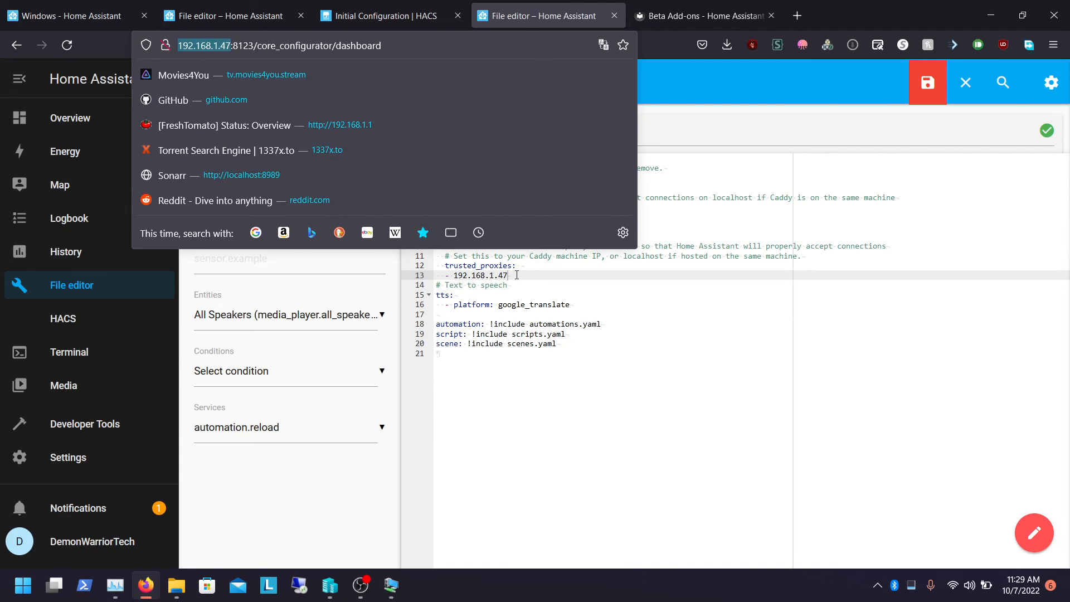
left_click(516, 275)
key("Up")
key("Up")
key("Down")
key("Down")
key("Down")
key("Up")
key("Up")
key("Up")
key("Down")
key("Down")
key("Up")
key("Up")
key("Up")
key("Down")
key("Down")
key("Down")
key("Down")
key("Up")
key("Up")
key("Up")
key("Down")
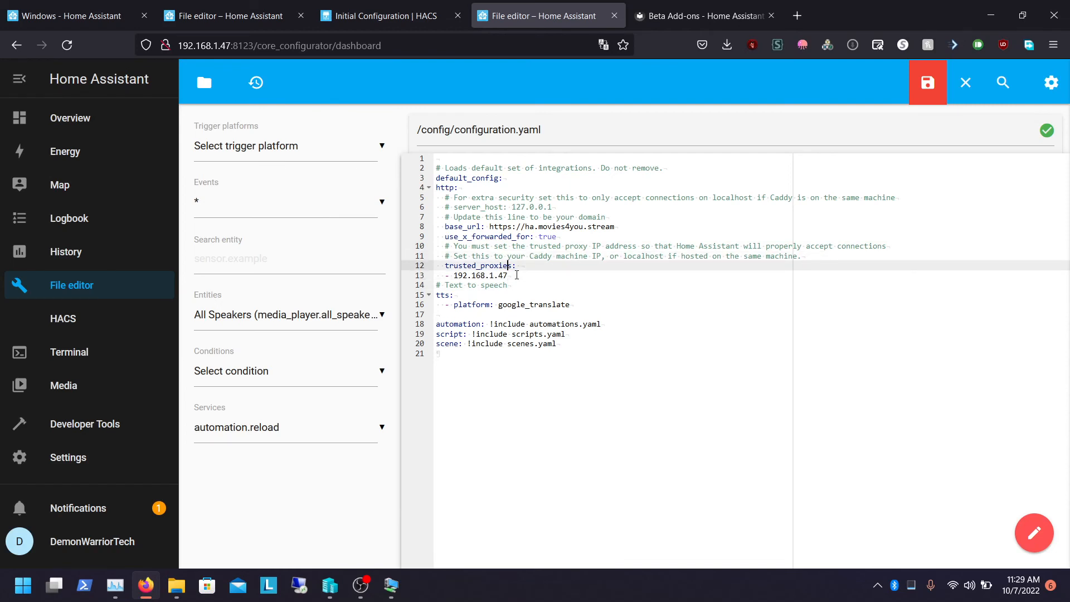
key("Down")
key("Up")
key("Up")
key("Up")
key("Down")
key("Down")
key("Down")
key("Return")
type("- 192.1")
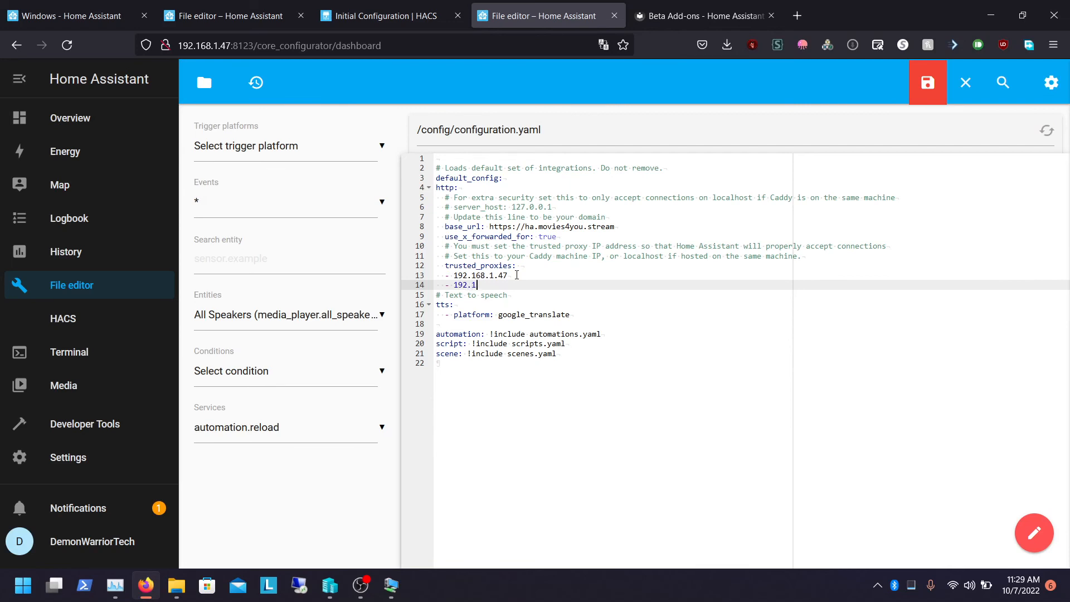
type("7")
Delete the whole pasted http block from the configuration file
key("Up")
key("Up")
key("Up")
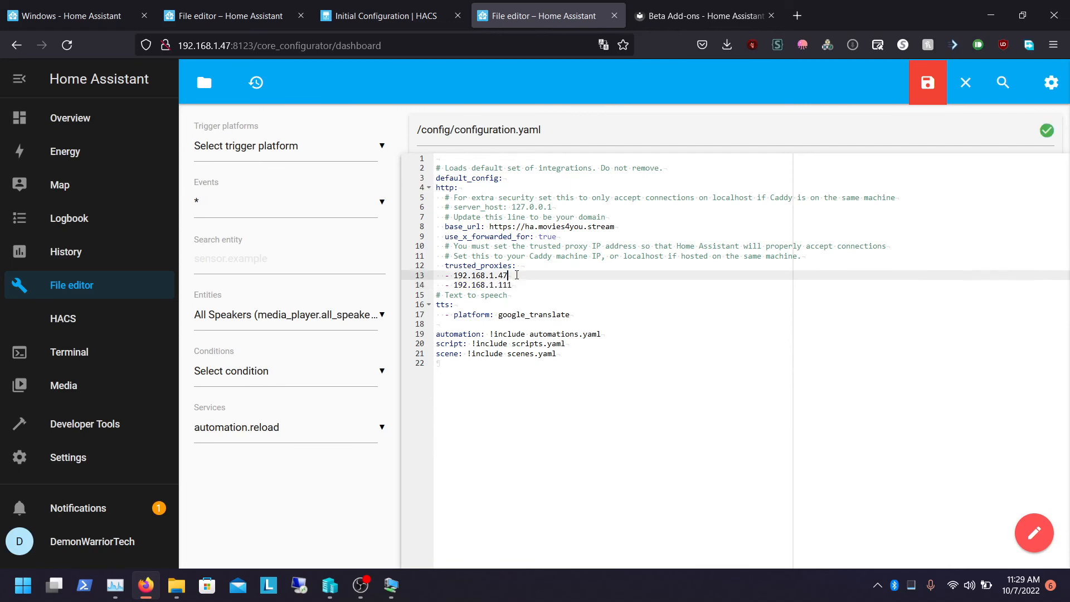
key("Down")
key("Down")
key("Down")
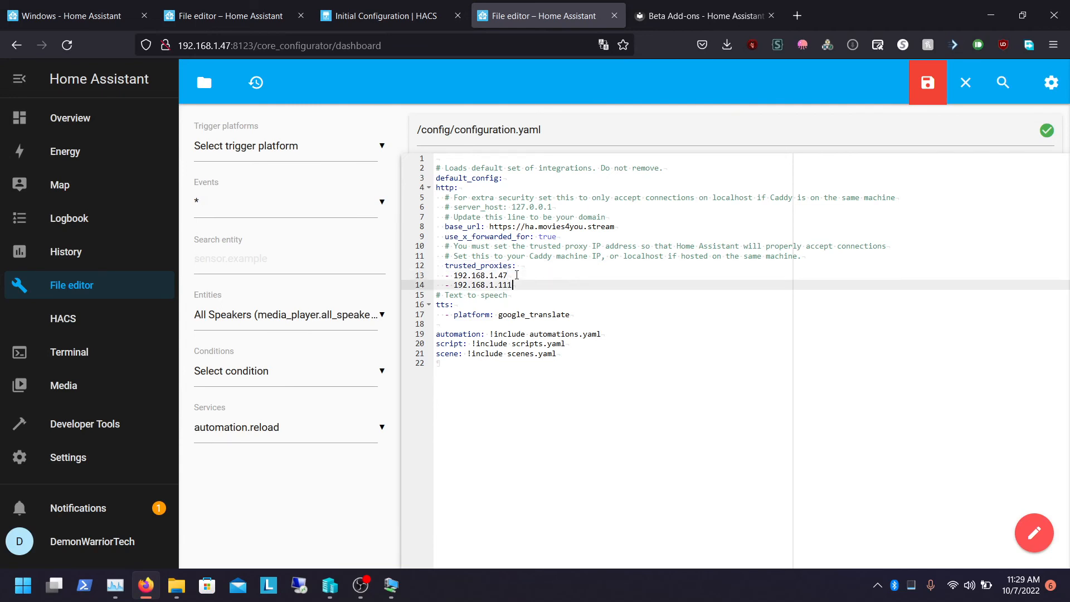
key("Up")
key("Up")
key("Down")
key("Down")
key("Down")
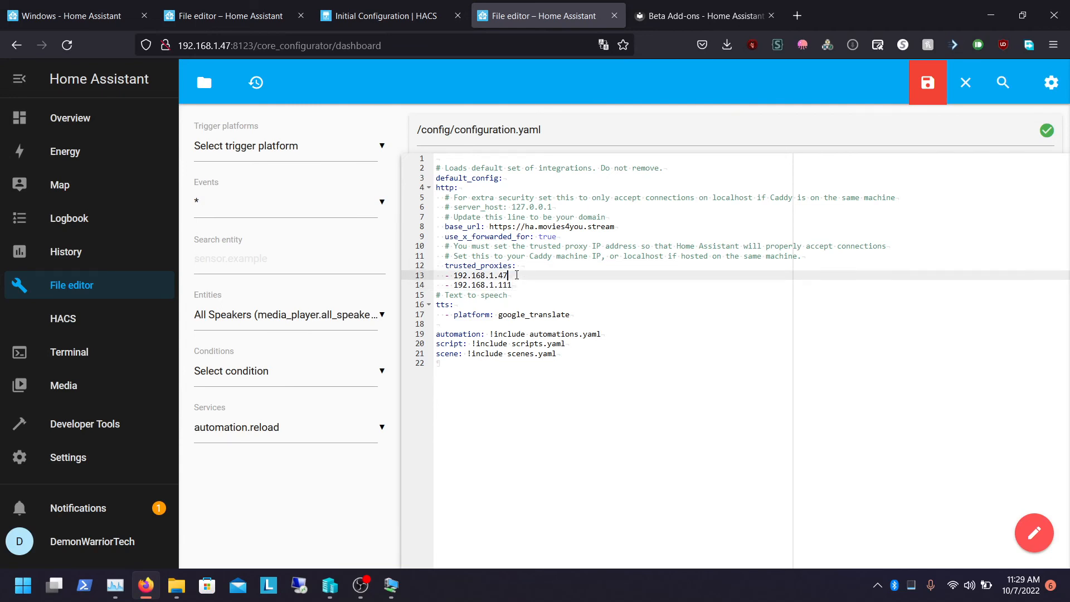
key("Up")
key("Up")
key("Up")
key("Down")
key("Down")
key("Up")
key("Up")
key("Down")
key("Down")
key("Up")
key("Down")
key("Up")
key("Down")
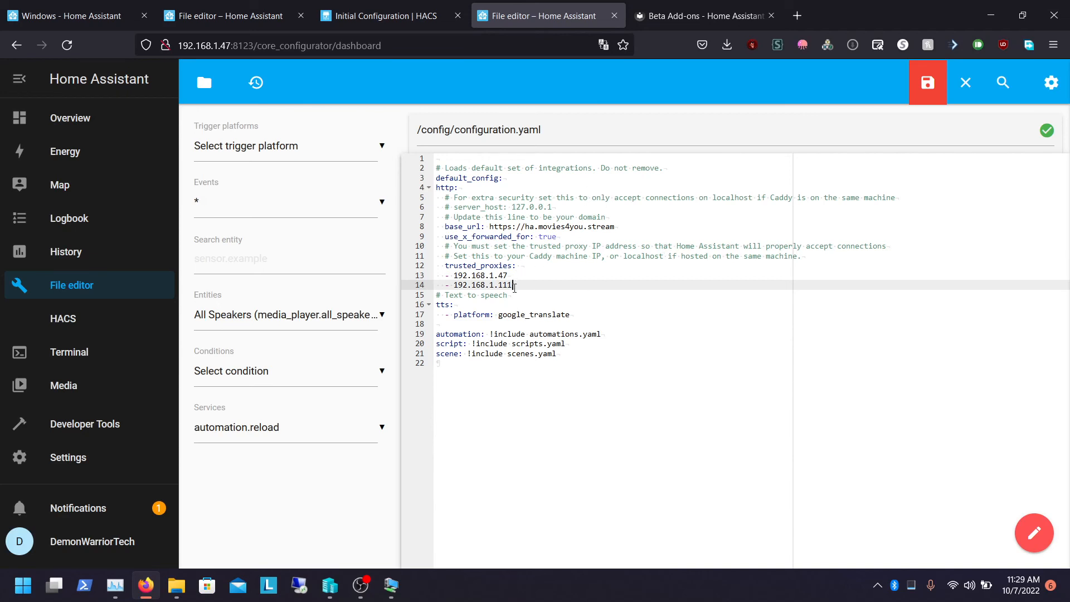
left_click_drag(514, 287, 378, 192)
key("BackSpace")
key("BackSpace")
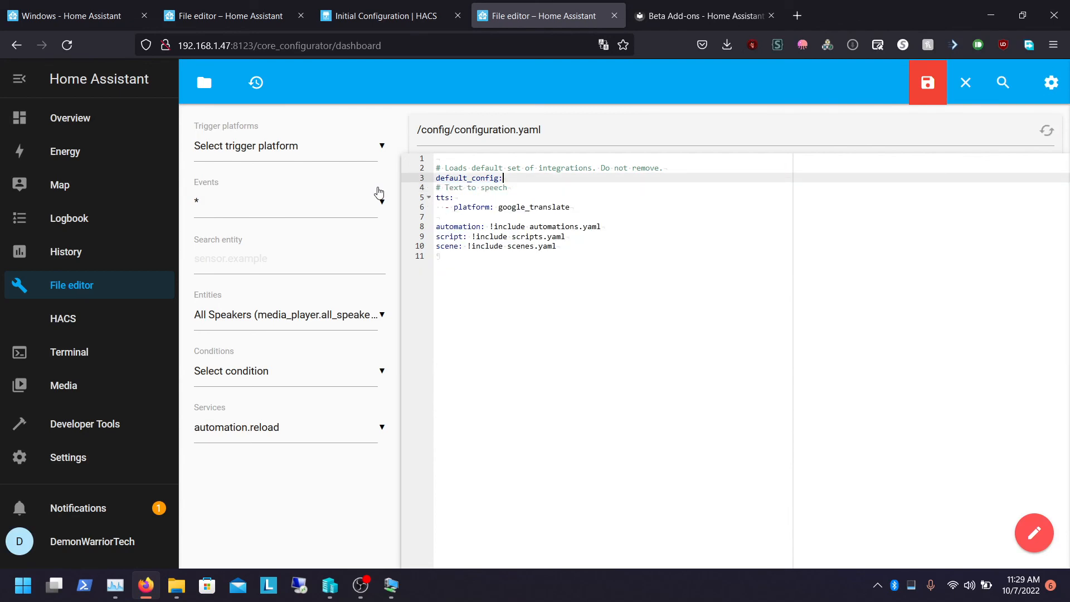
Run the configuration check in Developer Tools
left_click(82, 462)
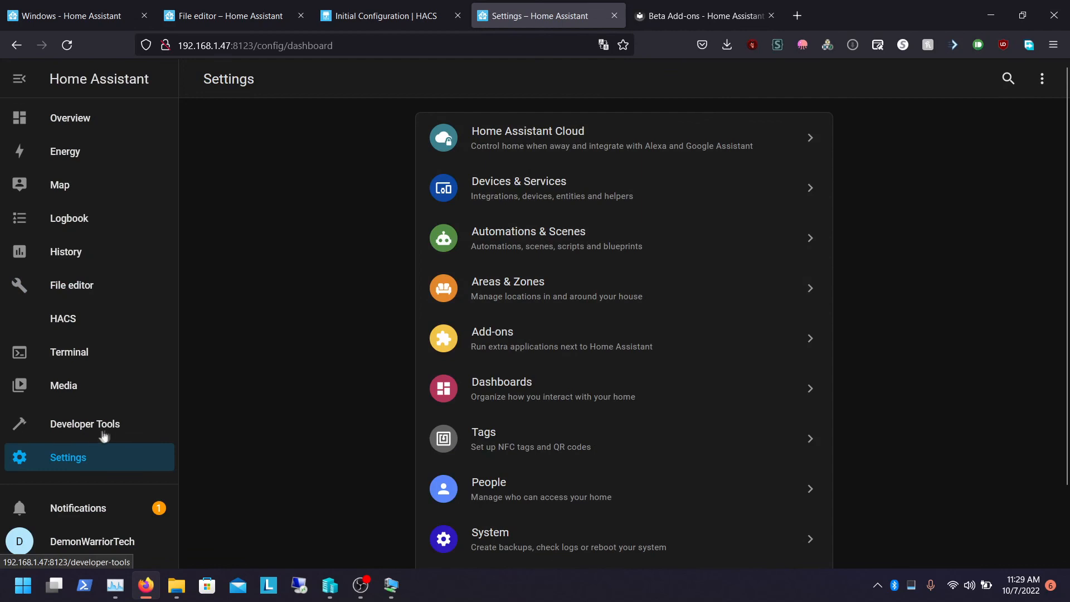
left_click(96, 436)
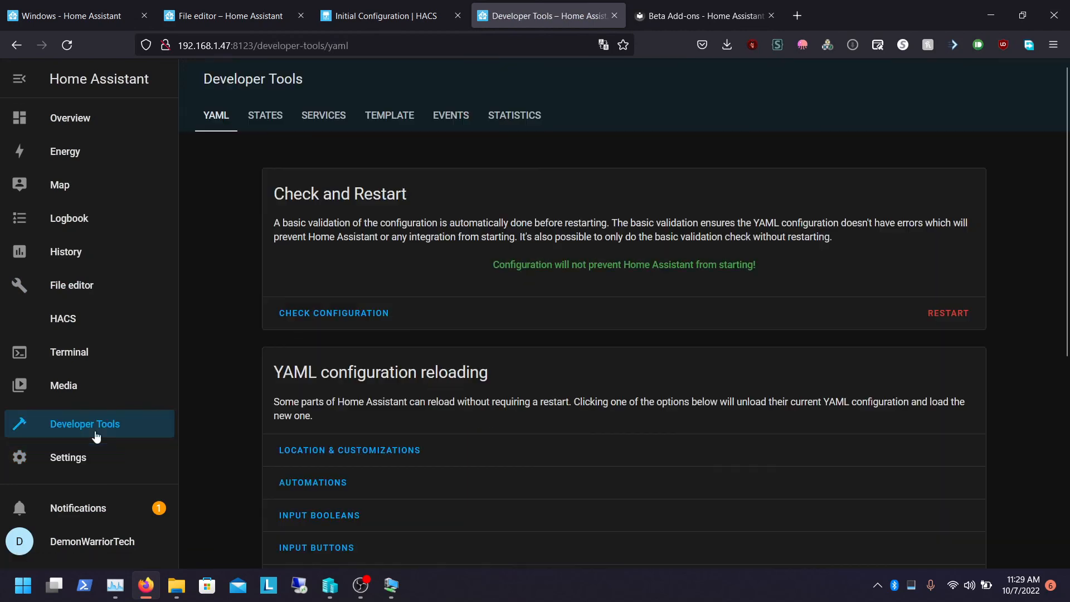
left_click(346, 316)
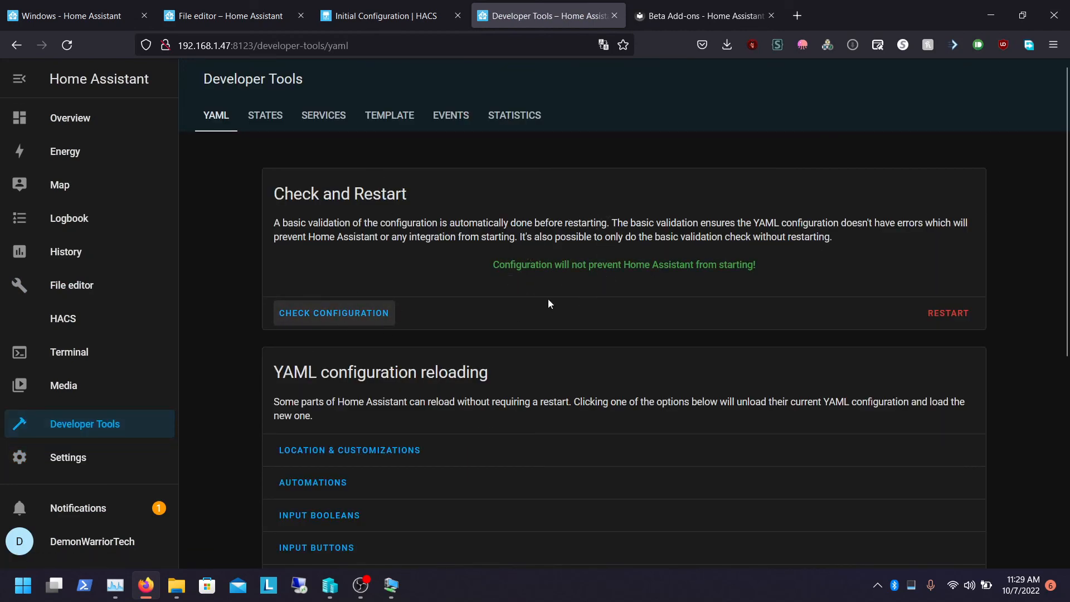
Reopen configuration.yaml, paste the http block again and set its trusted proxy to 192.168.1.47
left_click(69, 289)
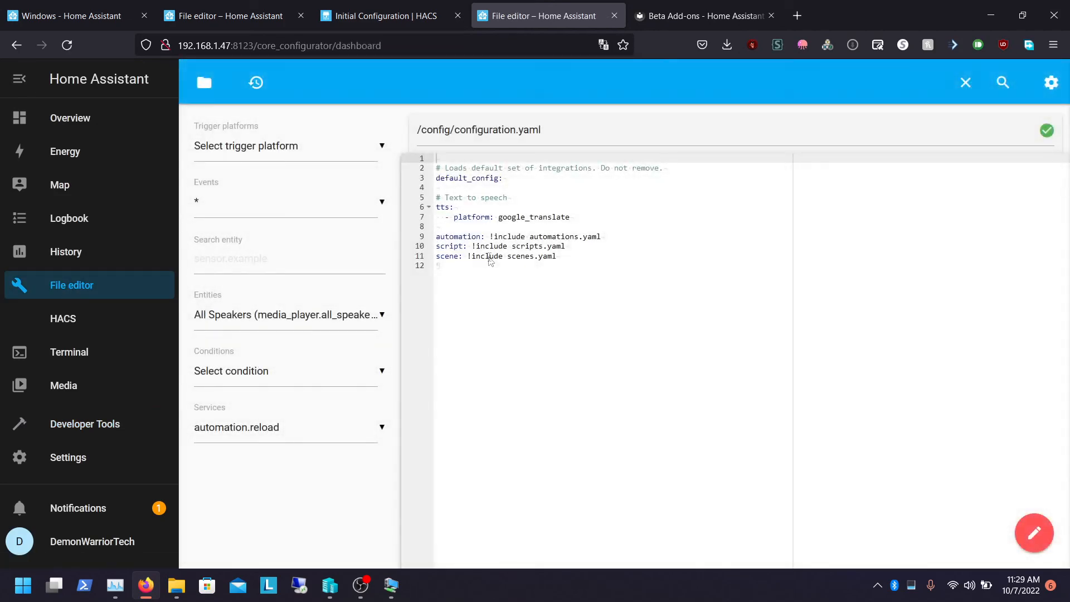
left_click(450, 187)
type("http:   # For extra security set this to only accept connections on localhost if Caddy is on the same machine   # server_host: 127.0.0.1   # Update this line to be your domain   base_url: https://ha.movies4you.stream   use_x_forwarded_for: true   # You must set the trusted proxy IP address so that Home Assistant will properly accept connections   # Set this to your Caddy machine IP, or localhost if hosted on the same machine.   trusted_proxies:   - 192.168.1.111")
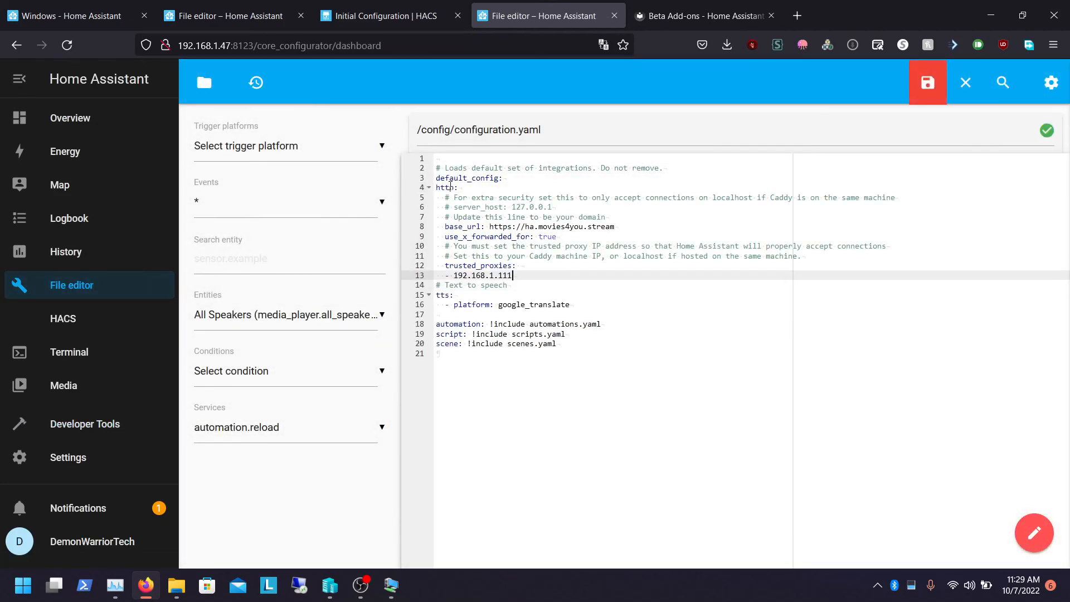
key("BackSpace")
key("BackSpace")
key("BackSpace")
type("47")
key("Return")
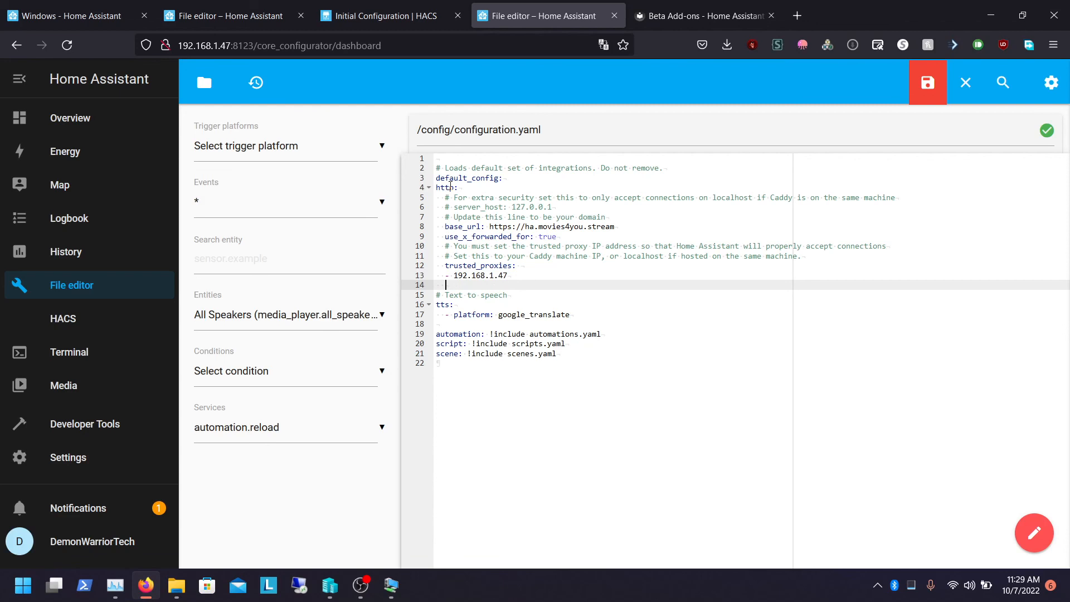
Add 192.168.1.111 as a second trusted proxy and save the file
type("-")
key("BackSpace")
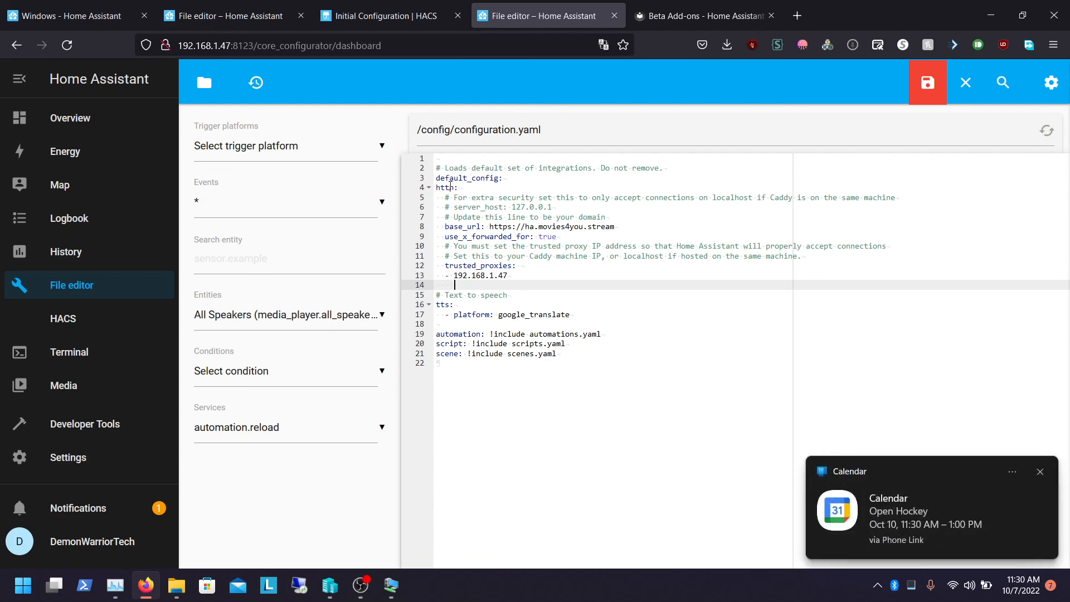
type("192.168.1.111")
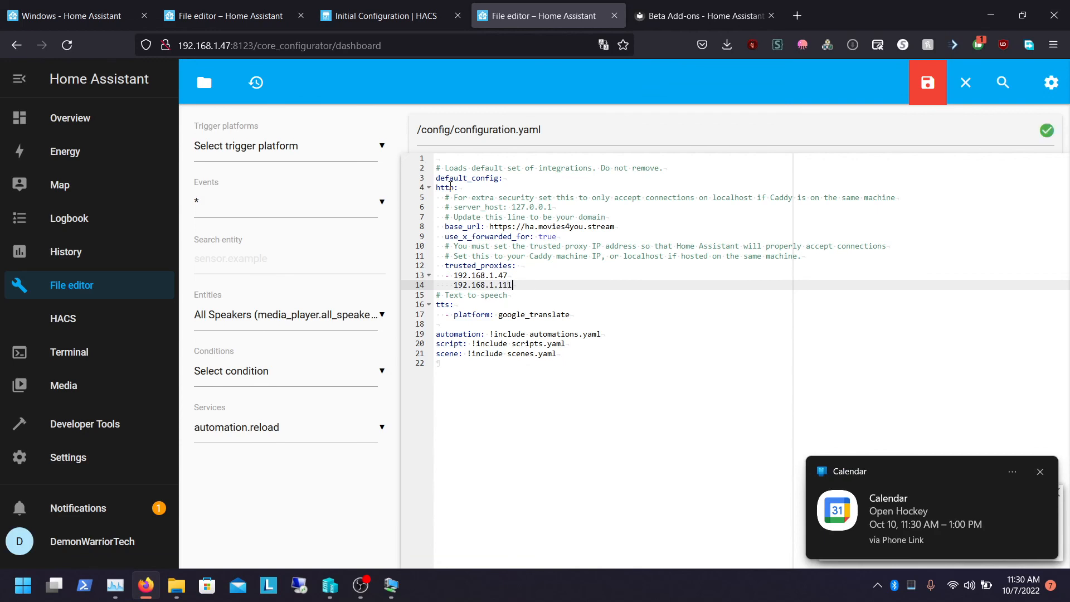
left_click(939, 83)
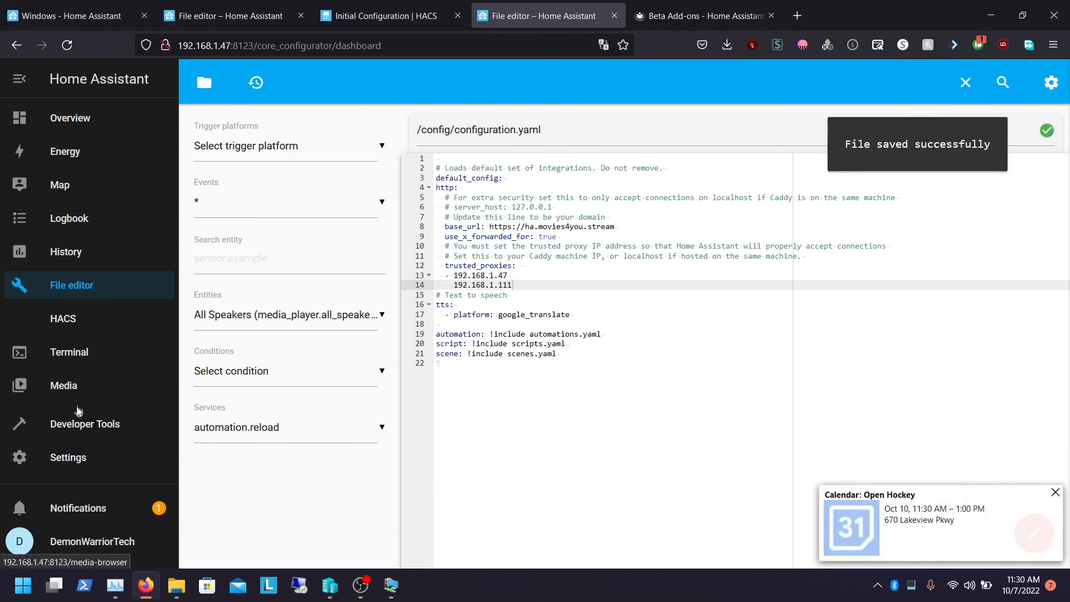
Run the configuration check again in Developer Tools
left_click(71, 432)
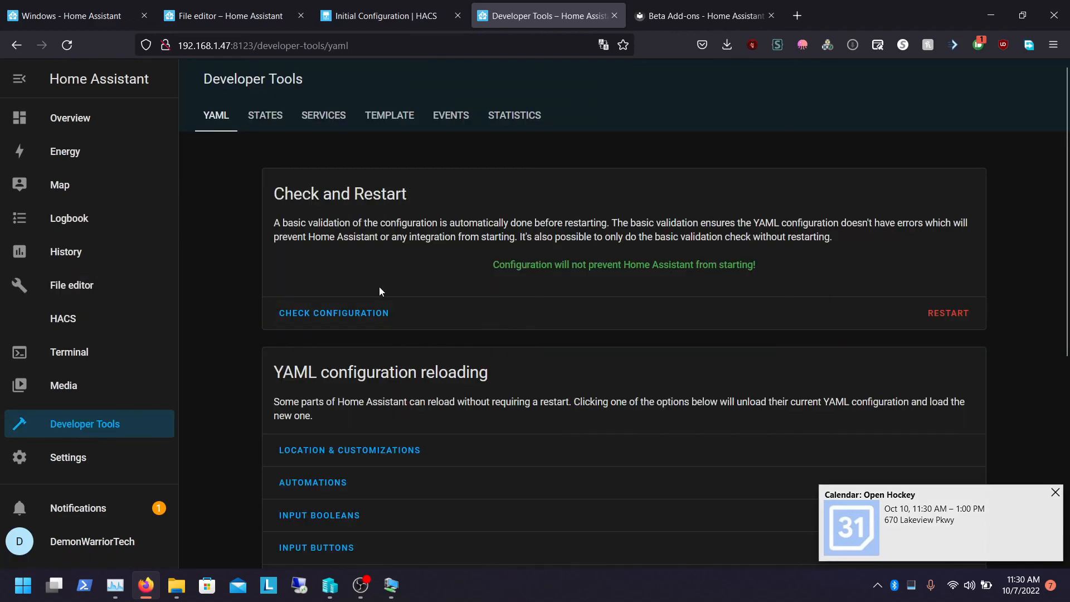
left_click(357, 313)
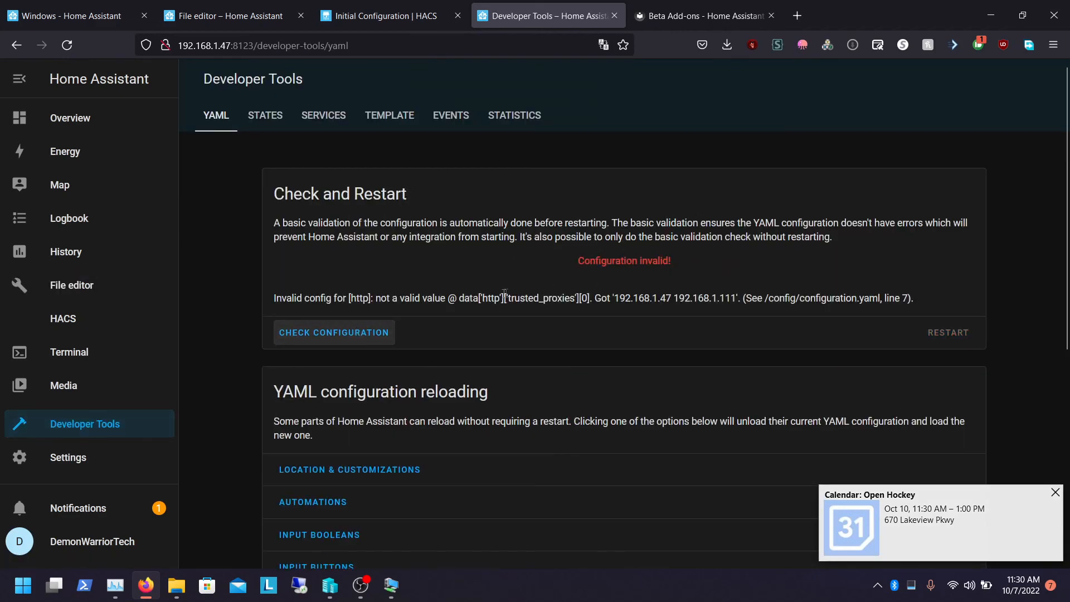
Remove the http block from configuration.yaml and save the file
left_click(66, 294)
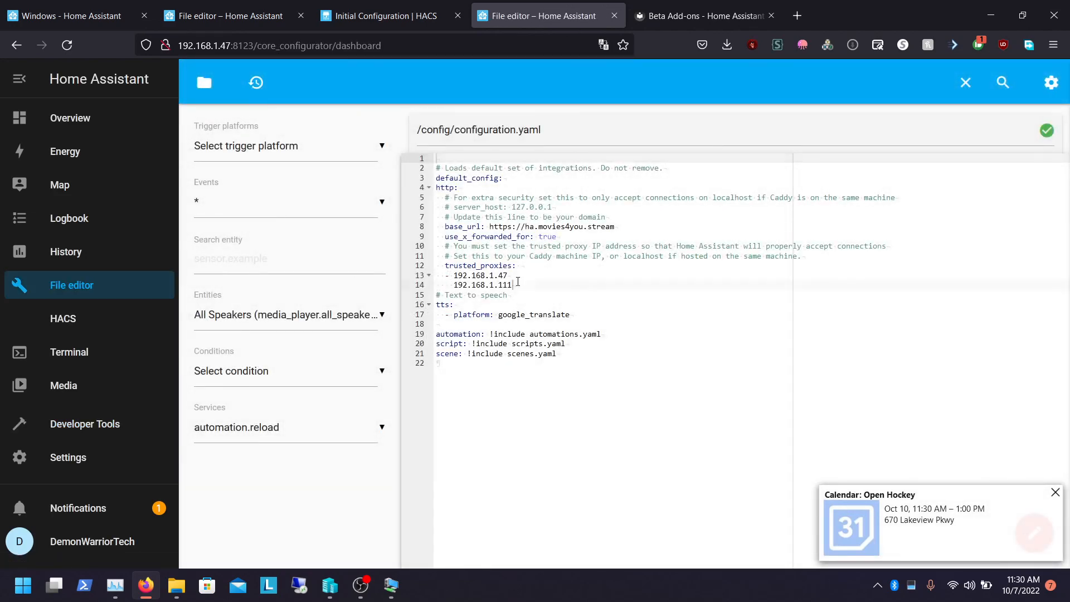
left_click_drag(518, 282, 425, 190)
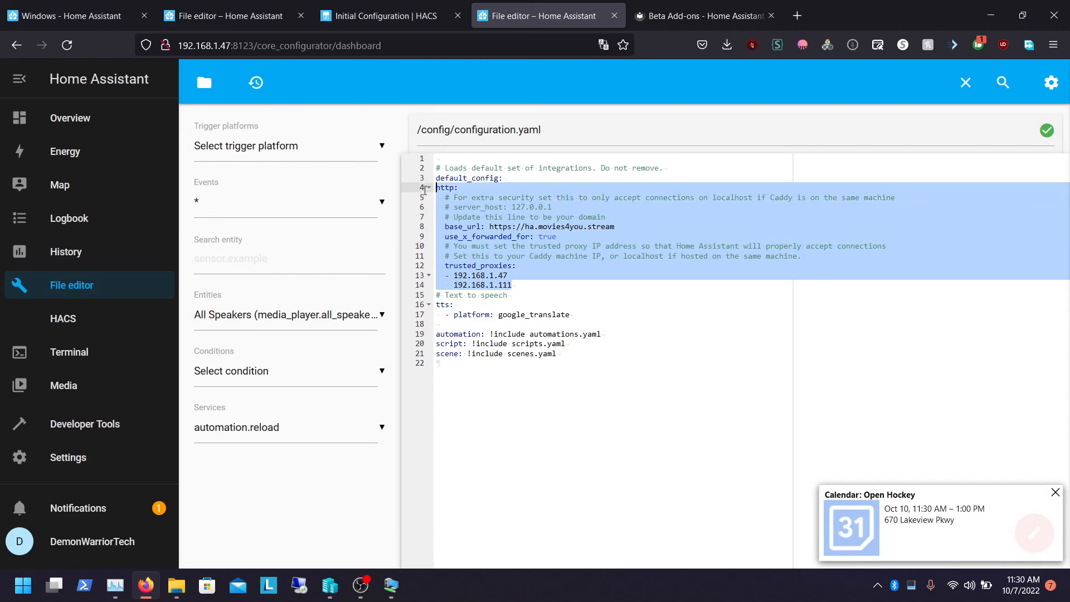
key("Delete")
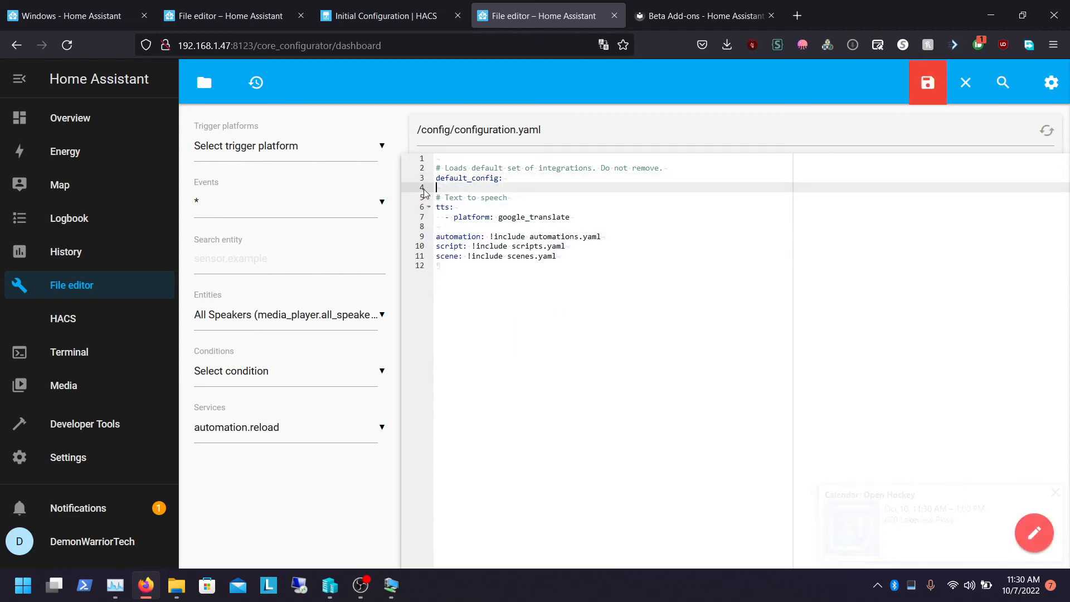
key("ctrl+s")
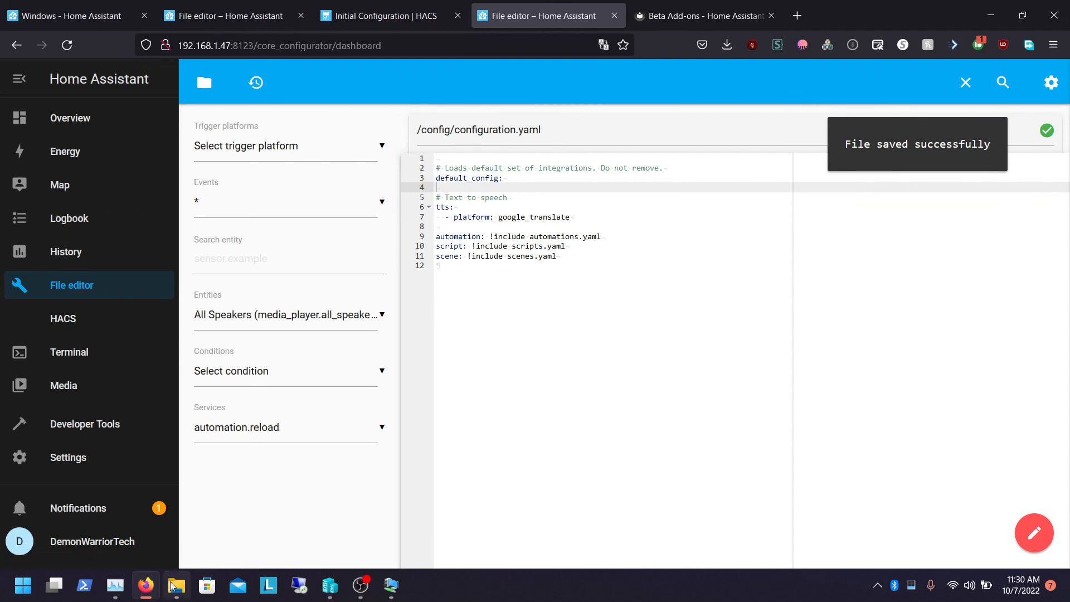
Open the 192.168.1.47 config share in File Explorer and select configuration.yaml
left_click(173, 585)
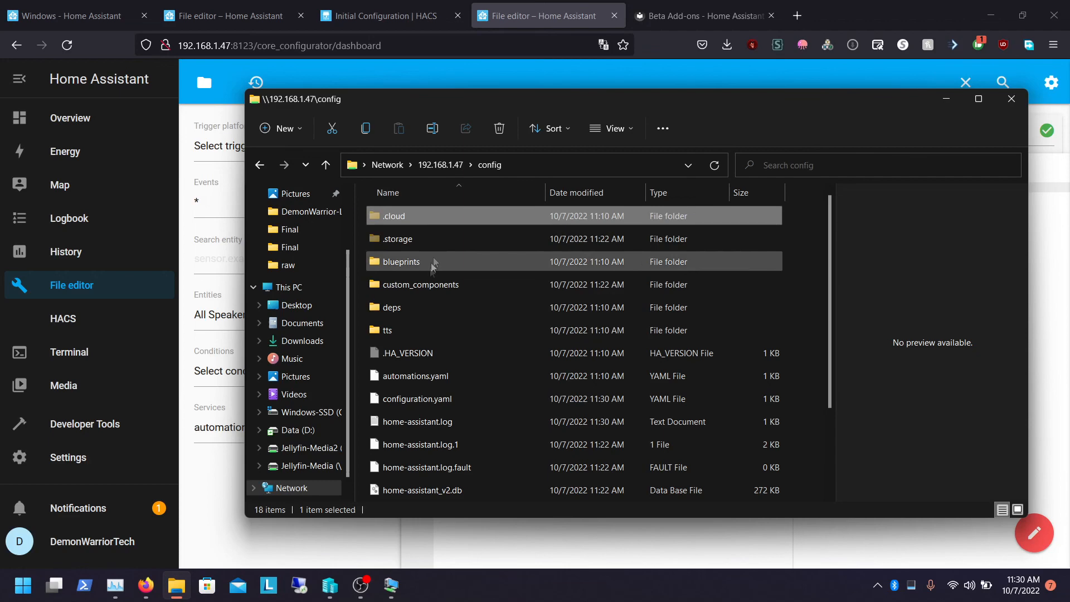
left_click(416, 378)
key("Down")
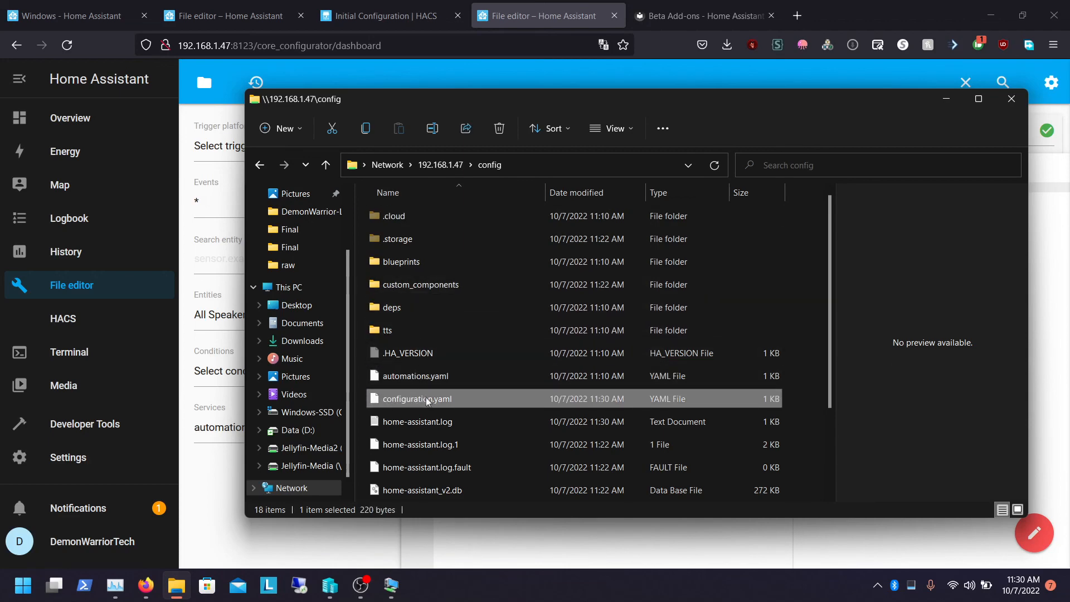
right_click(436, 397)
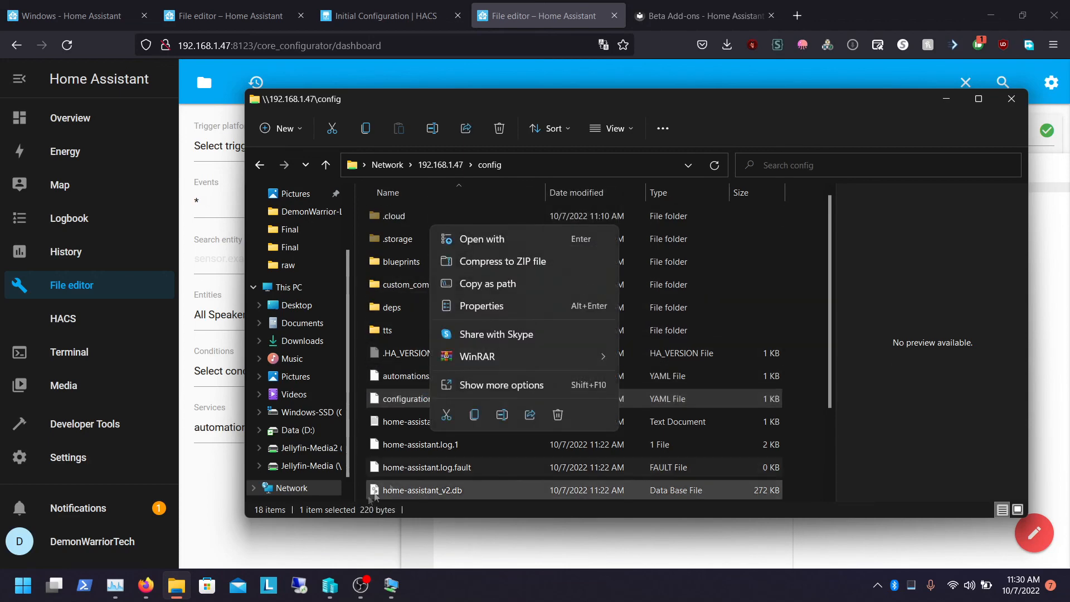
left_click(301, 558)
Open the notifications panel, close it, and return to the Overview dashboard
left_click(117, 513)
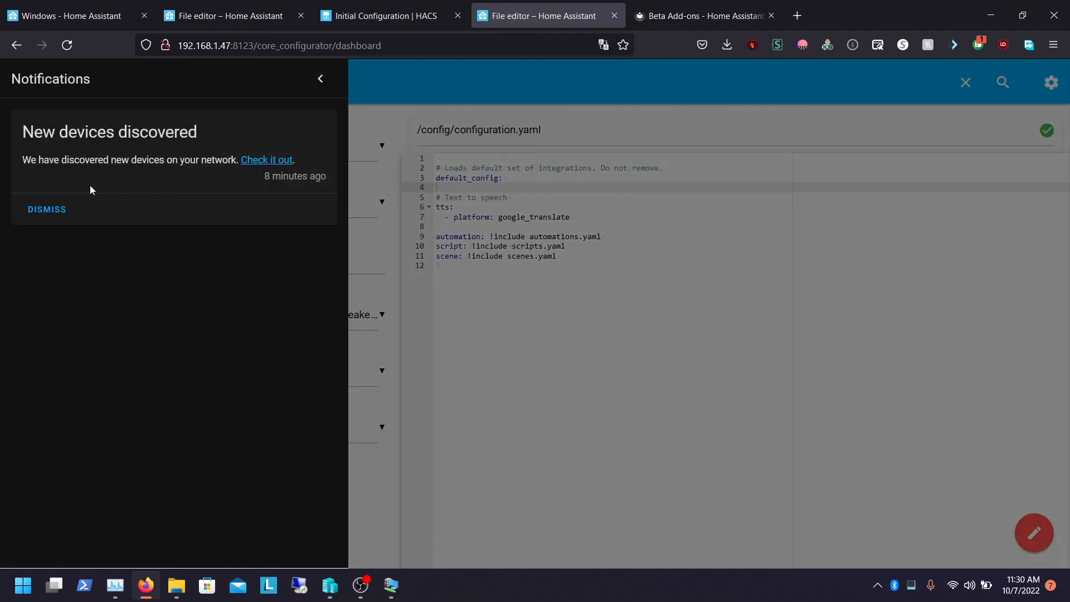
left_click(316, 79)
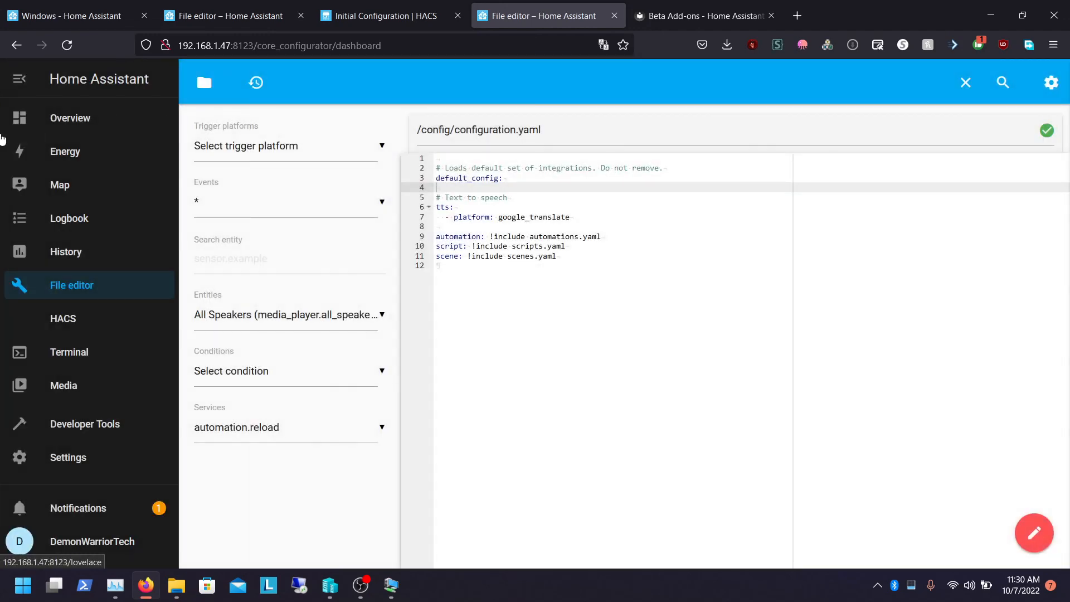
left_click(60, 121)
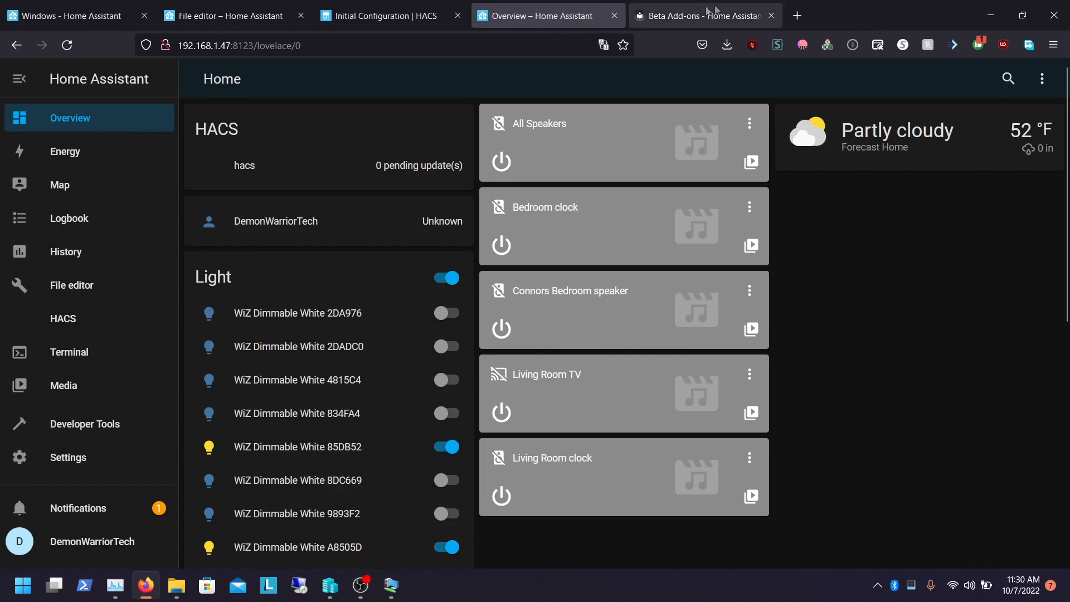
left_click(990, 15)
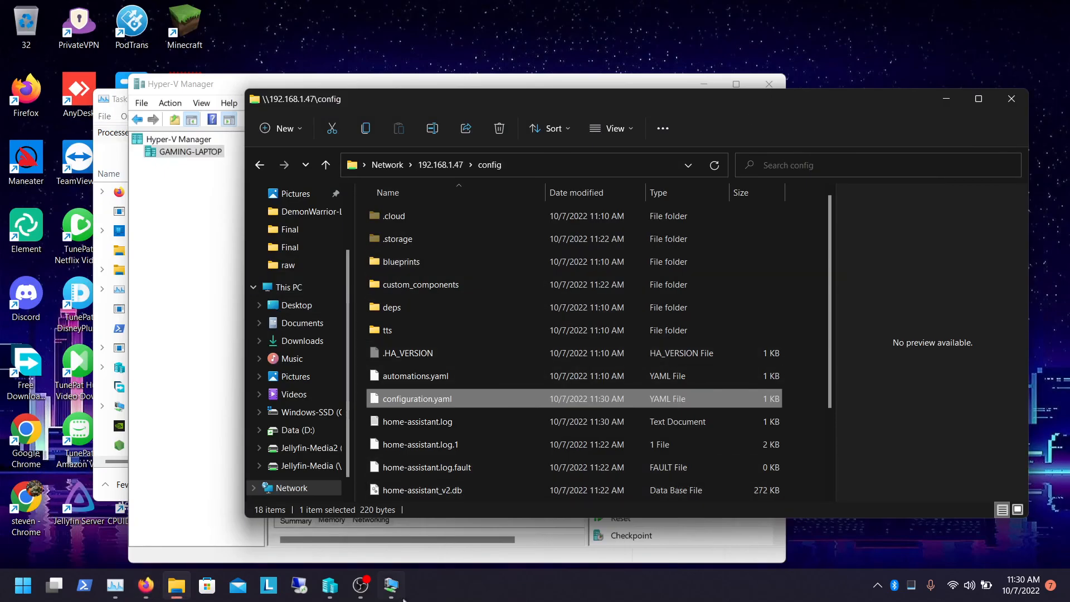
left_click(361, 586)
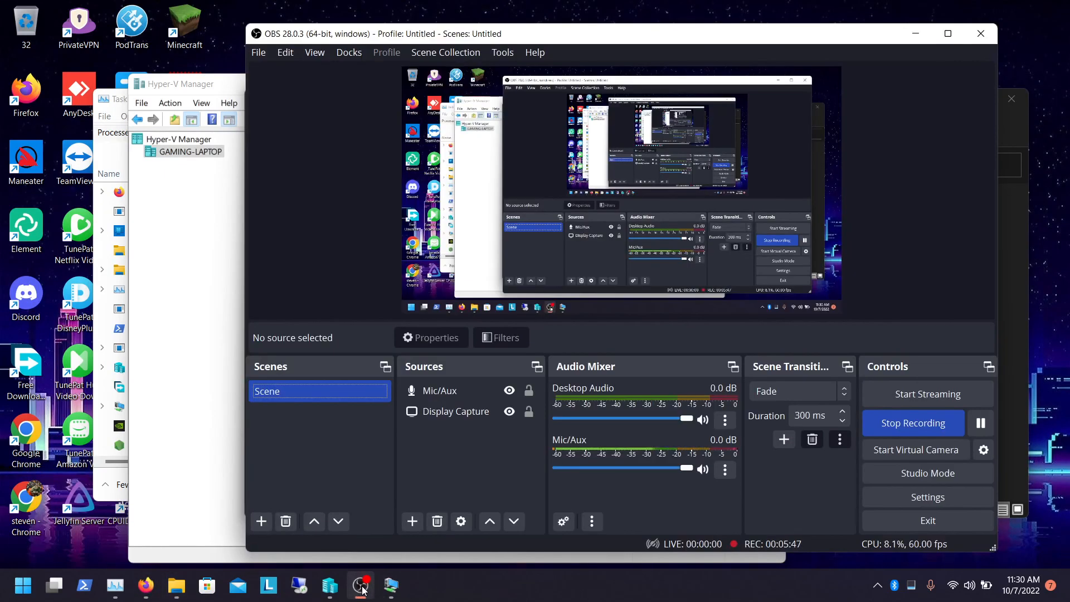
left_click(361, 586)
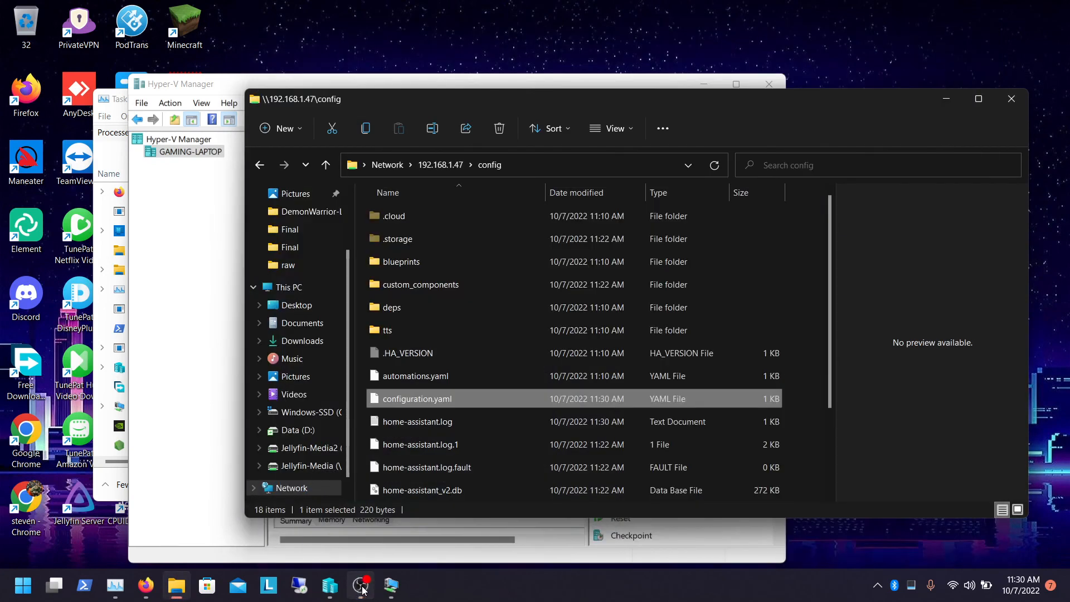